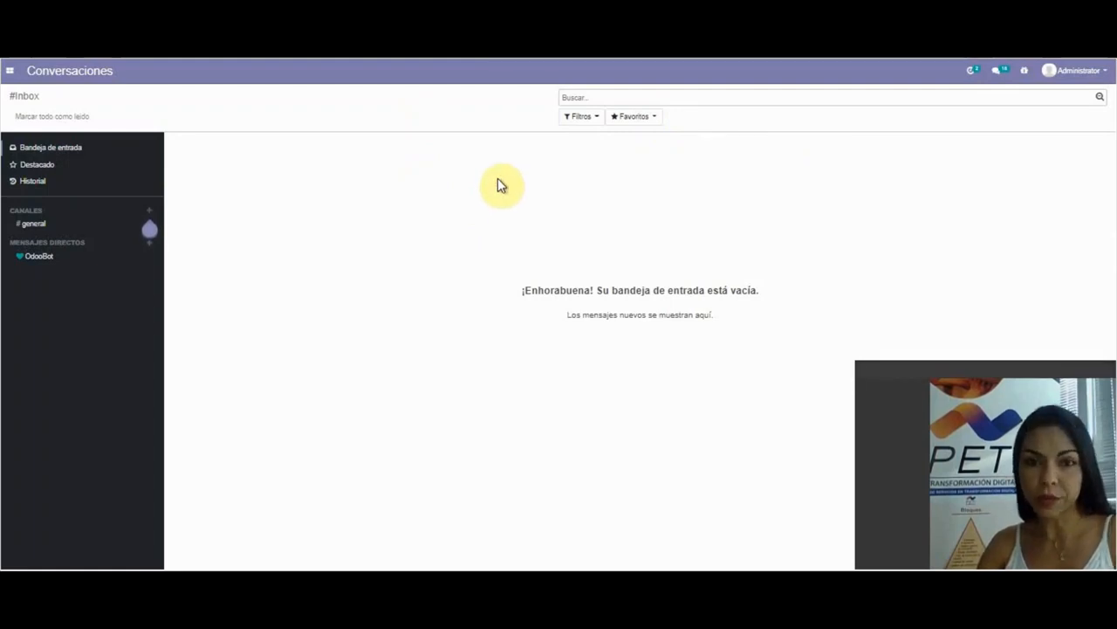
In the Compra settings, set Control de Factura to Cantidades pedidas and save the settings
{"action": "left_click", "coordinate": [10, 71]}
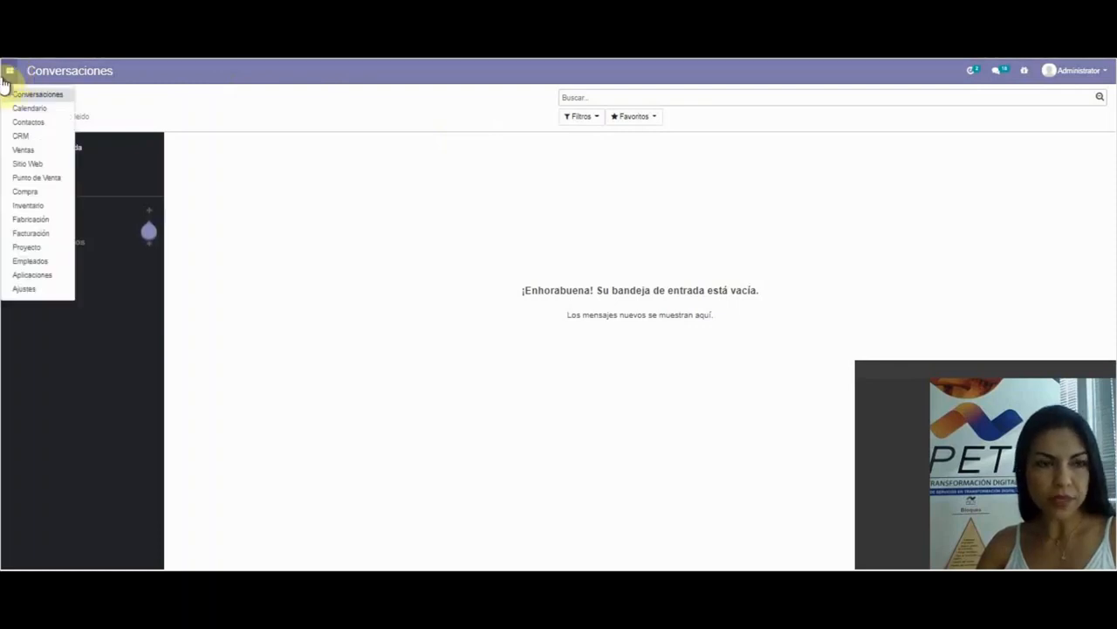
{"action": "left_click", "coordinate": [33, 295]}
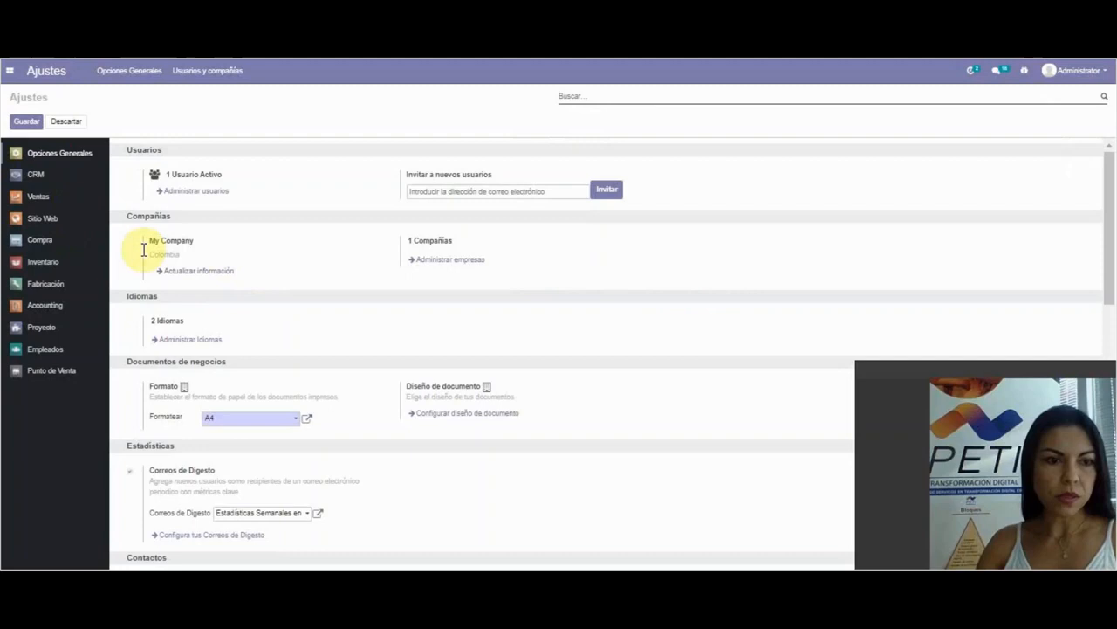
{"action": "left_click", "coordinate": [40, 240]}
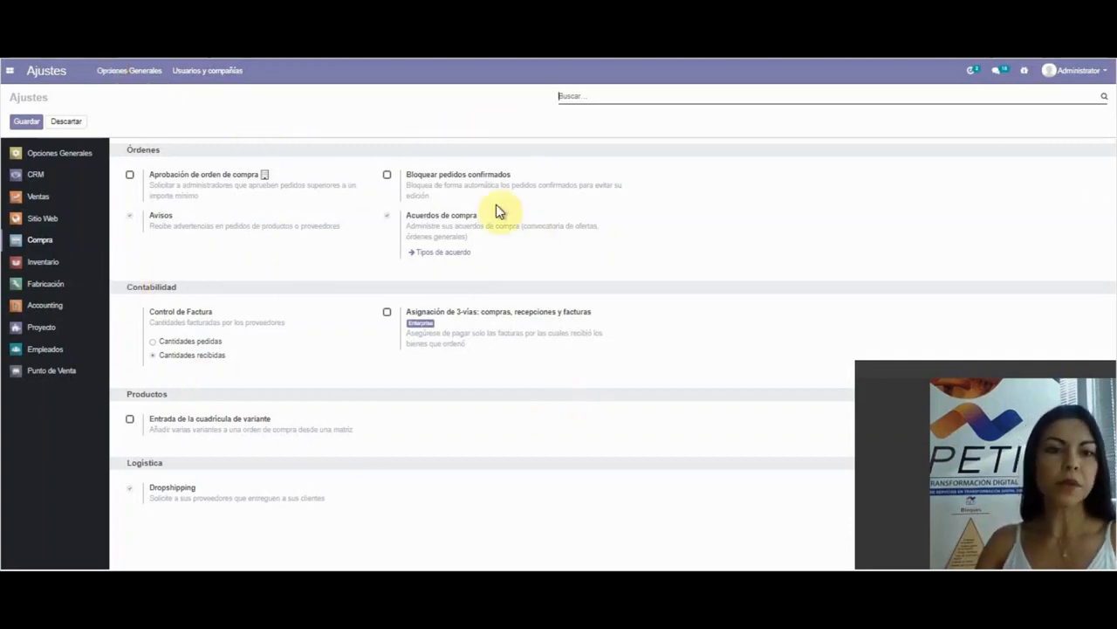
{"action": "mouse_move", "coordinate": [511, 253]}
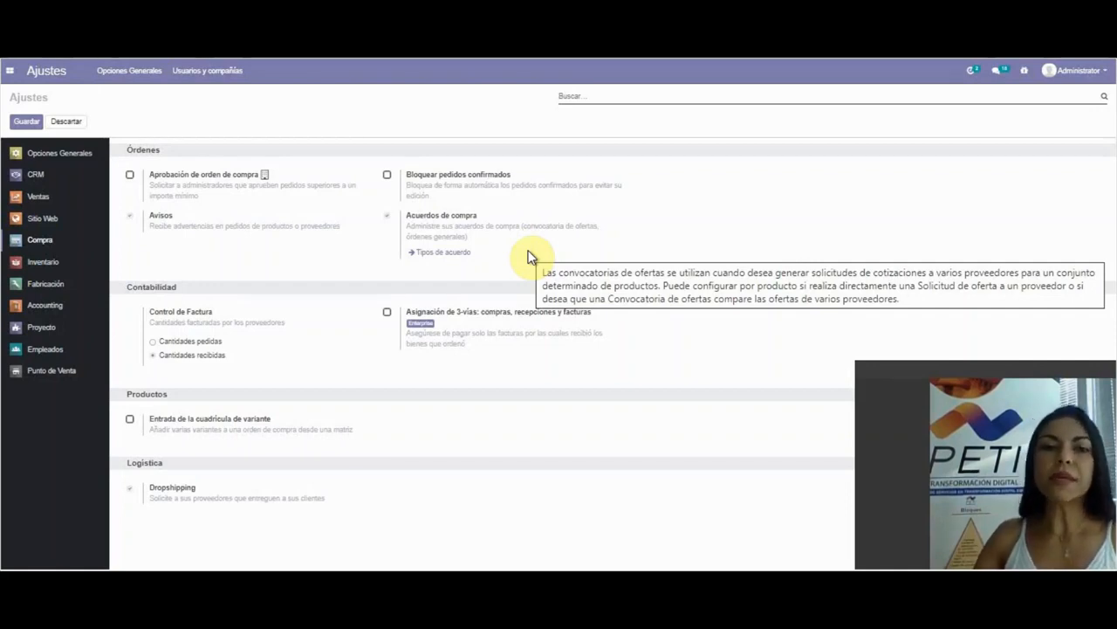
{"action": "mouse_move", "coordinate": [617, 349]}
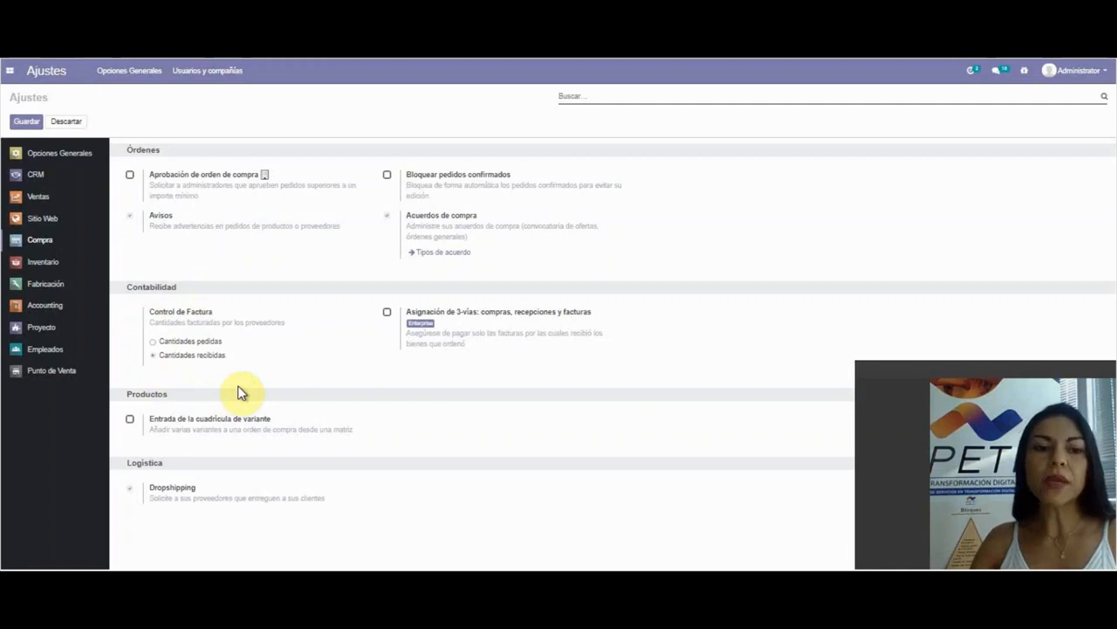
{"action": "mouse_move", "coordinate": [252, 316]}
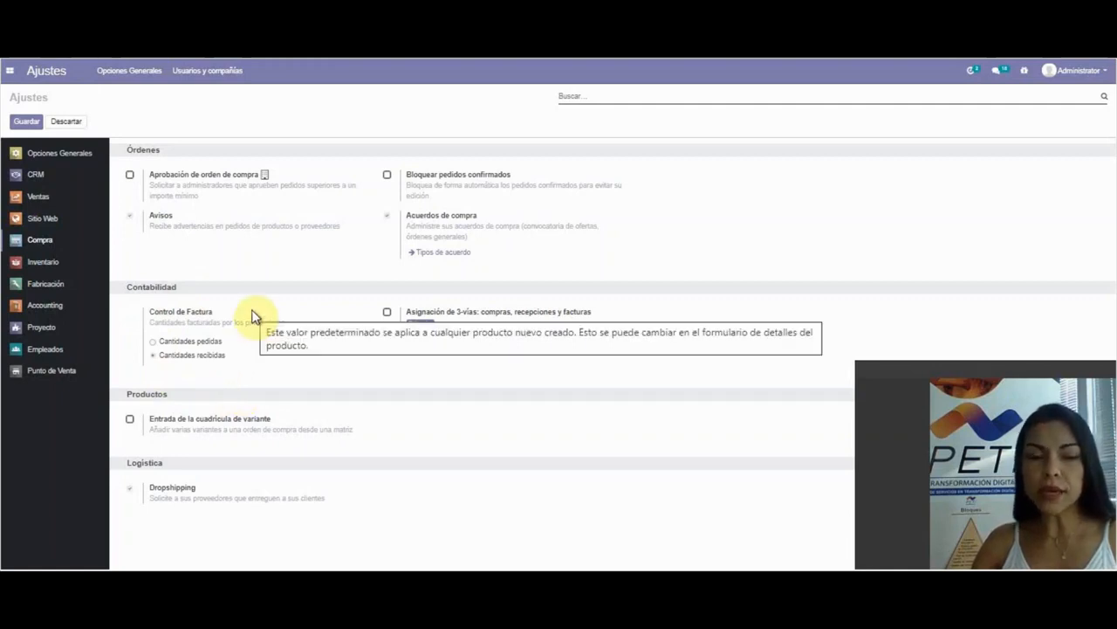
{"action": "left_click", "coordinate": [165, 342]}
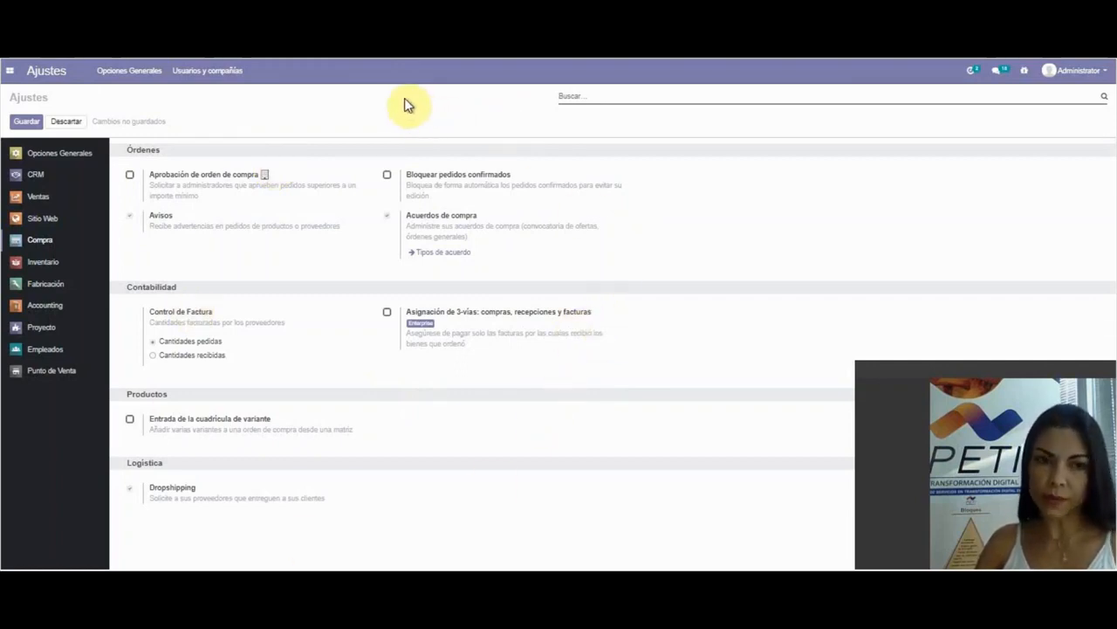
{"action": "left_click", "coordinate": [21, 125]}
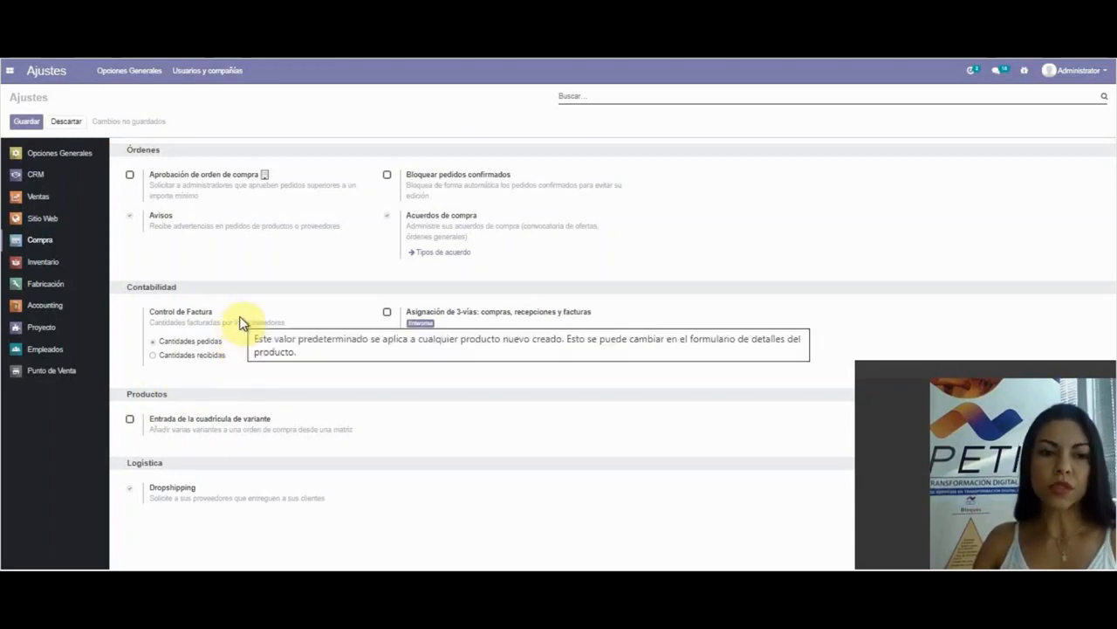
Open the Compra application and look through its list of Solicitudes de Cotización
{"action": "left_click", "coordinate": [10, 70]}
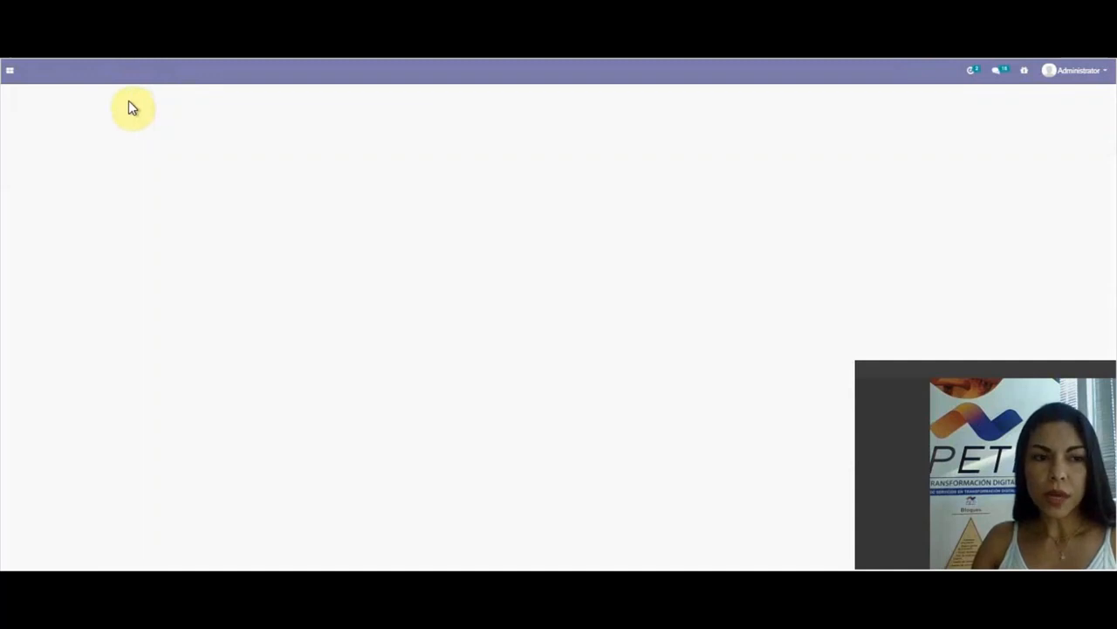
{"action": "left_click", "coordinate": [9, 70]}
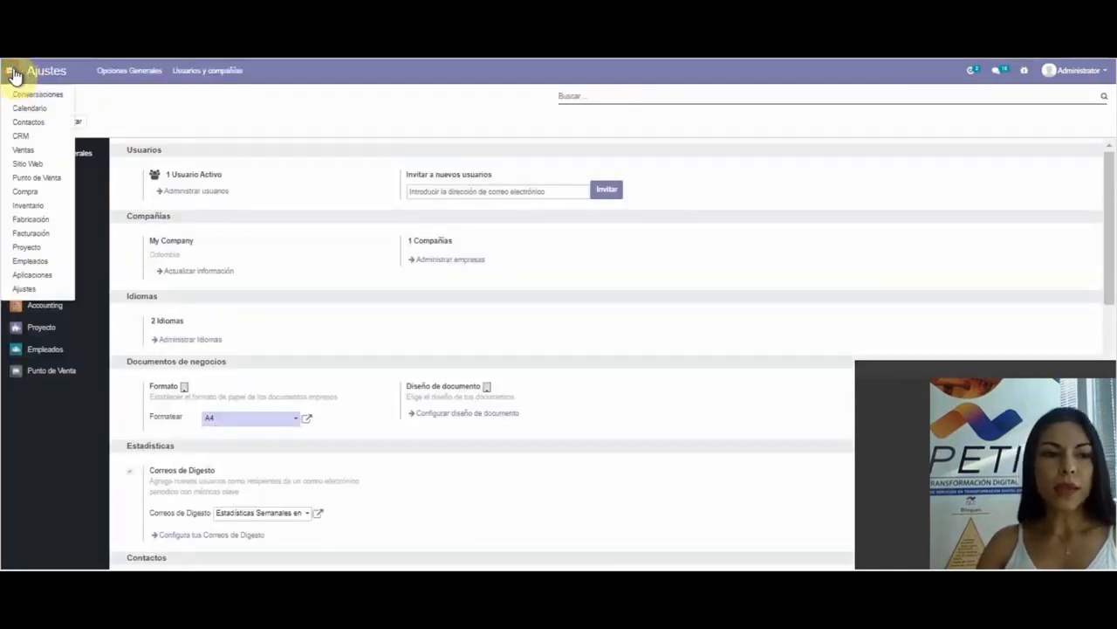
{"action": "left_click", "coordinate": [35, 205]}
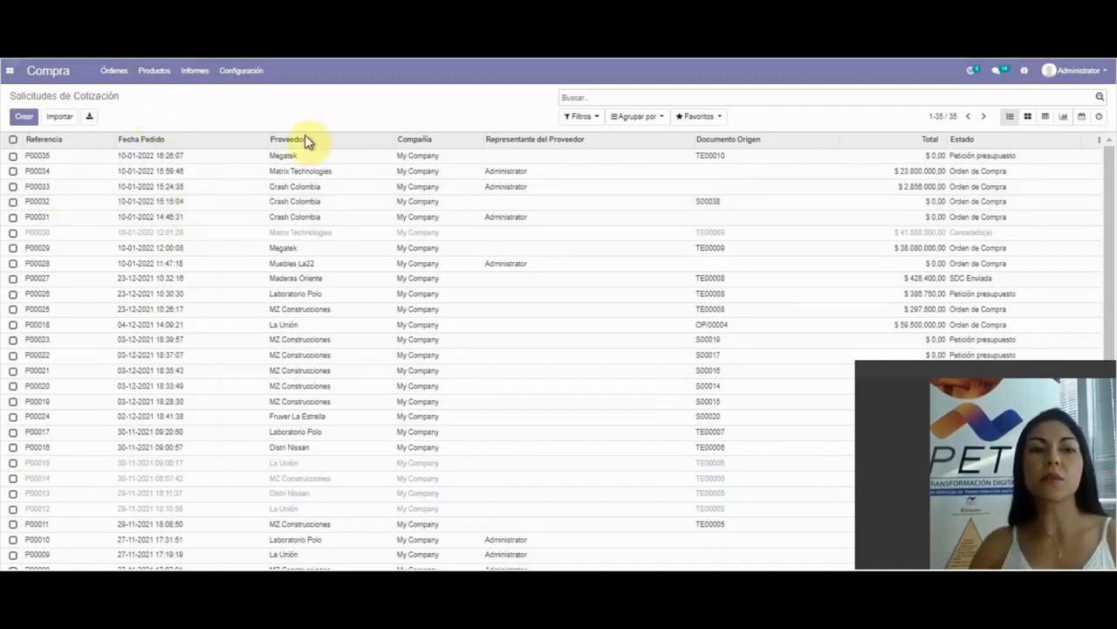
{"action": "left_click", "coordinate": [118, 73]}
{"action": "mouse_move", "coordinate": [111, 75]}
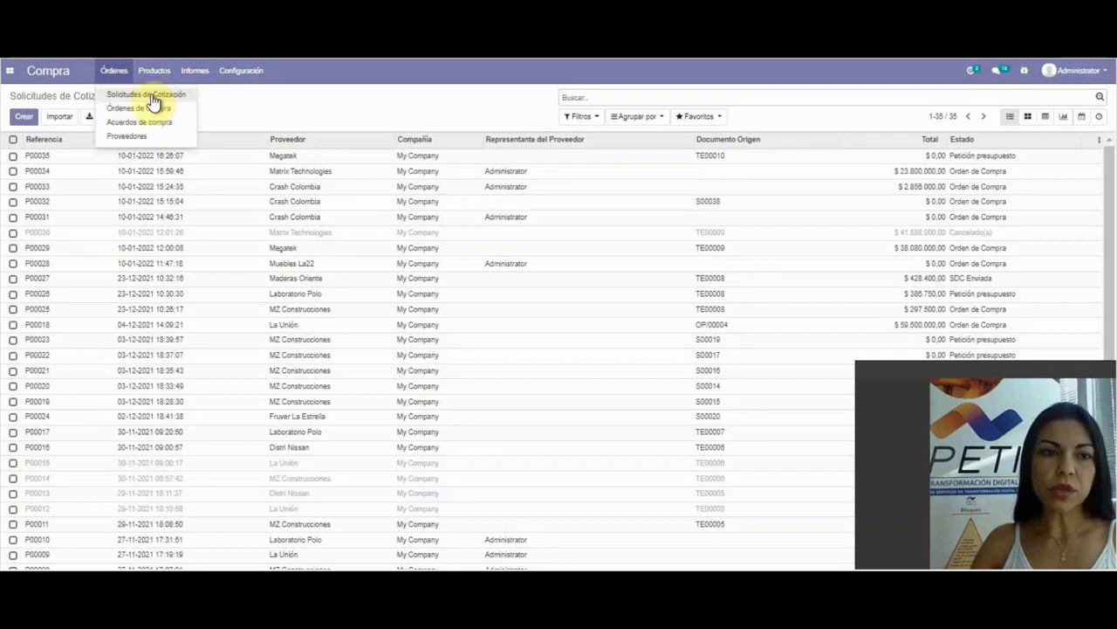
{"action": "left_click", "coordinate": [255, 113]}
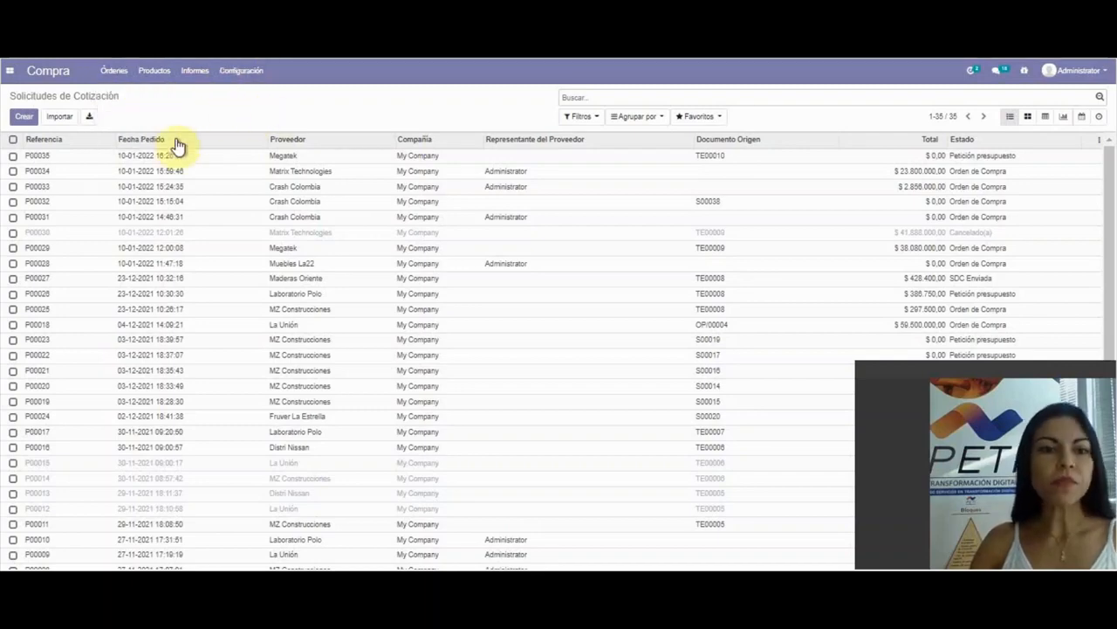
{"action": "scroll", "coordinate": [131, 189], "scroll_direction": "down", "scroll_amount": 2}
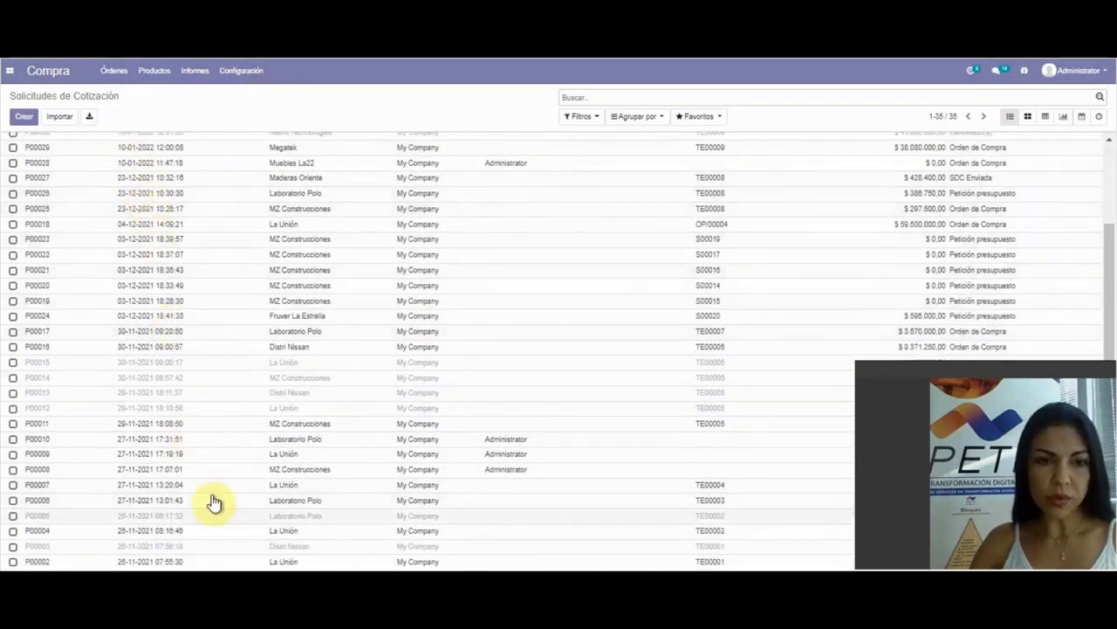
{"action": "scroll", "coordinate": [215, 501], "scroll_direction": "up", "scroll_amount": 2}
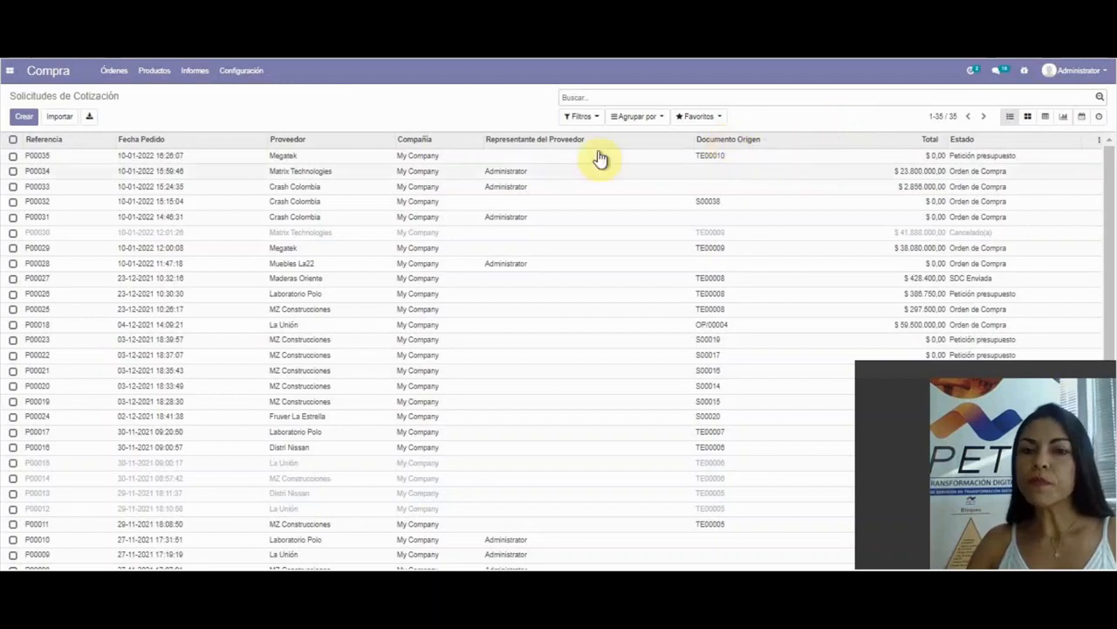
Show the Referencia del Proveedor and Estado de facturación columns in the quotation requests list, and hide Representante del Proveedor
{"action": "left_click", "coordinate": [1101, 141]}
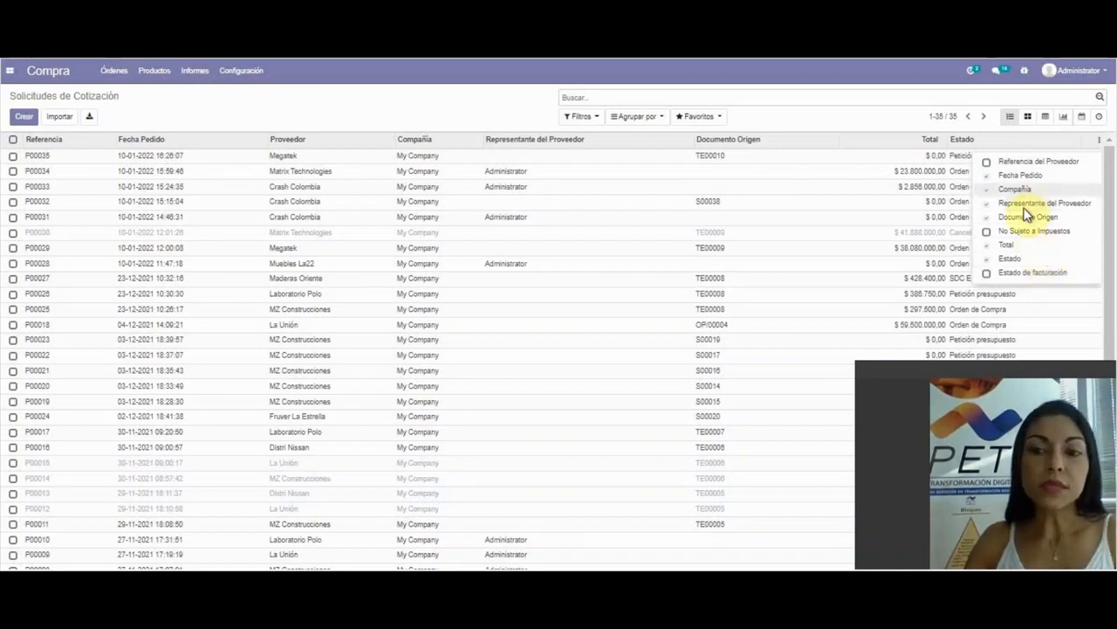
{"action": "left_click", "coordinate": [988, 163]}
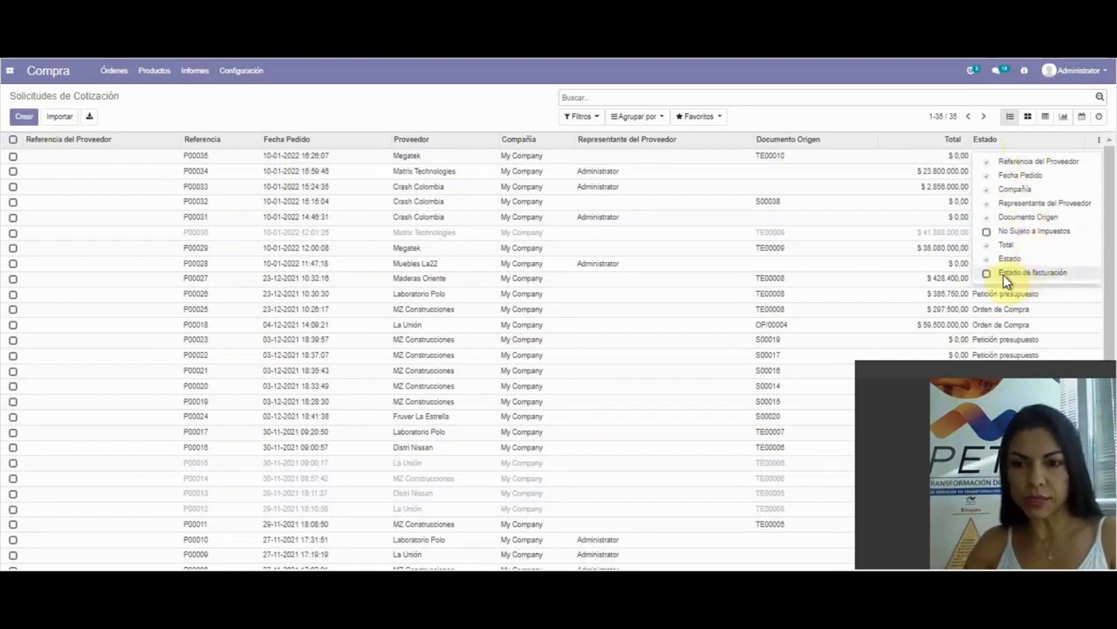
{"action": "left_click", "coordinate": [988, 206]}
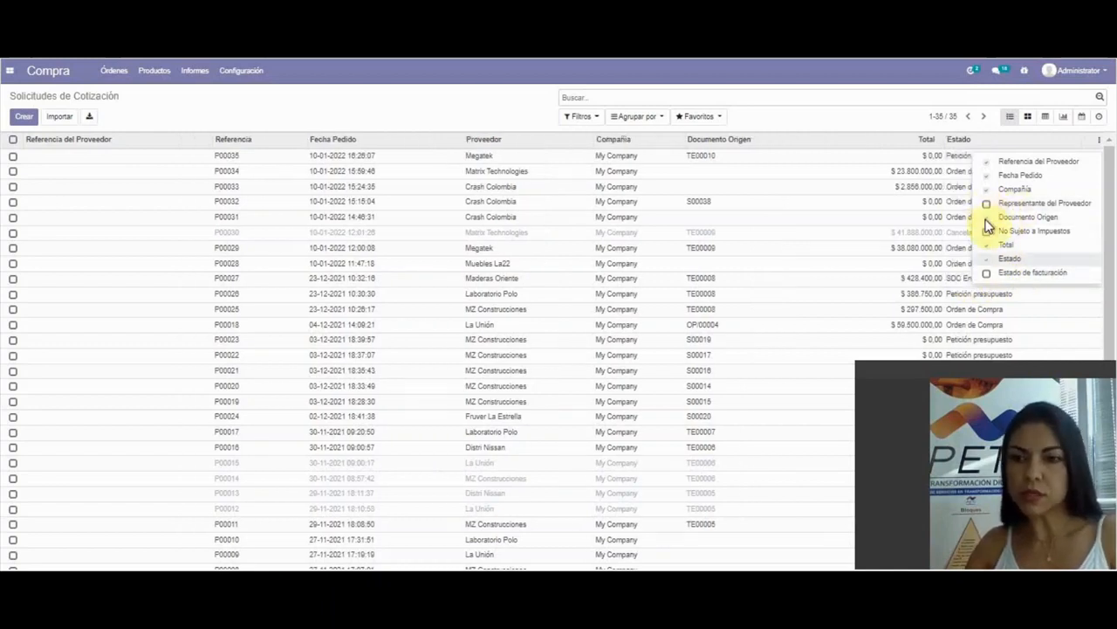
{"action": "left_click", "coordinate": [988, 278]}
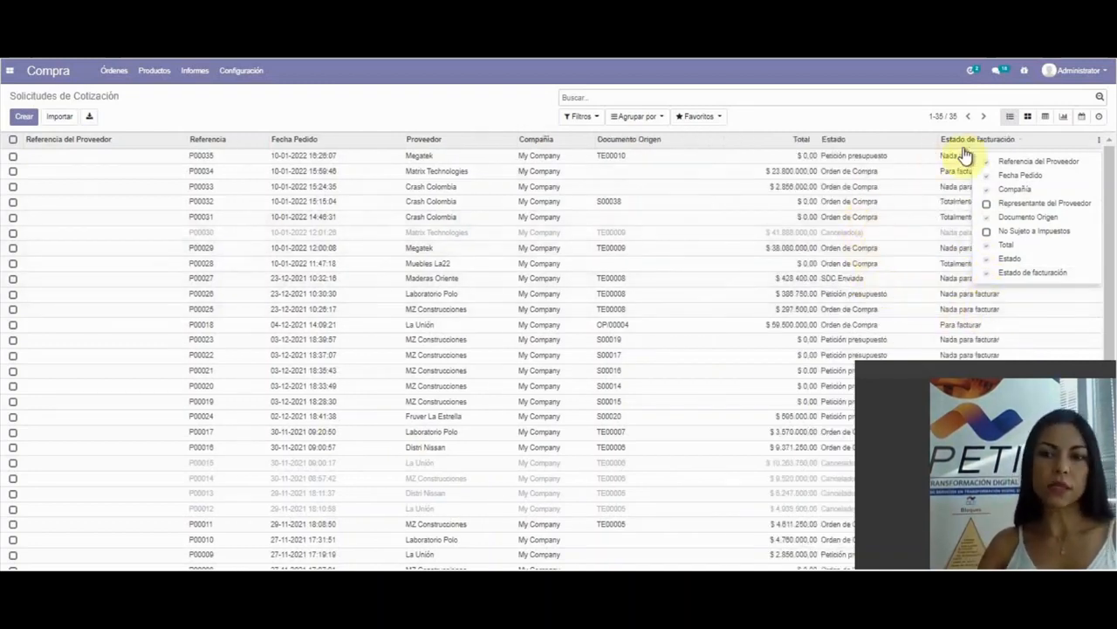
{"action": "left_click", "coordinate": [892, 122]}
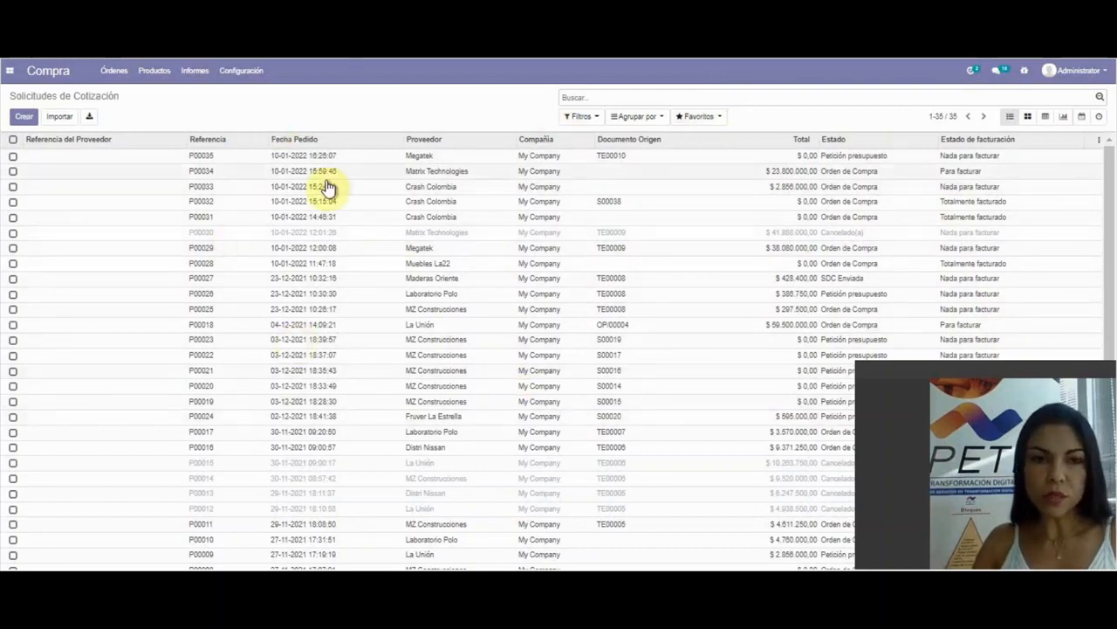
View the quotation requests grouped by Proveedor, and ungrouped as kanban cards, before returning to the plain list
{"action": "left_click", "coordinate": [581, 117]}
{"action": "left_click", "coordinate": [488, 116]}
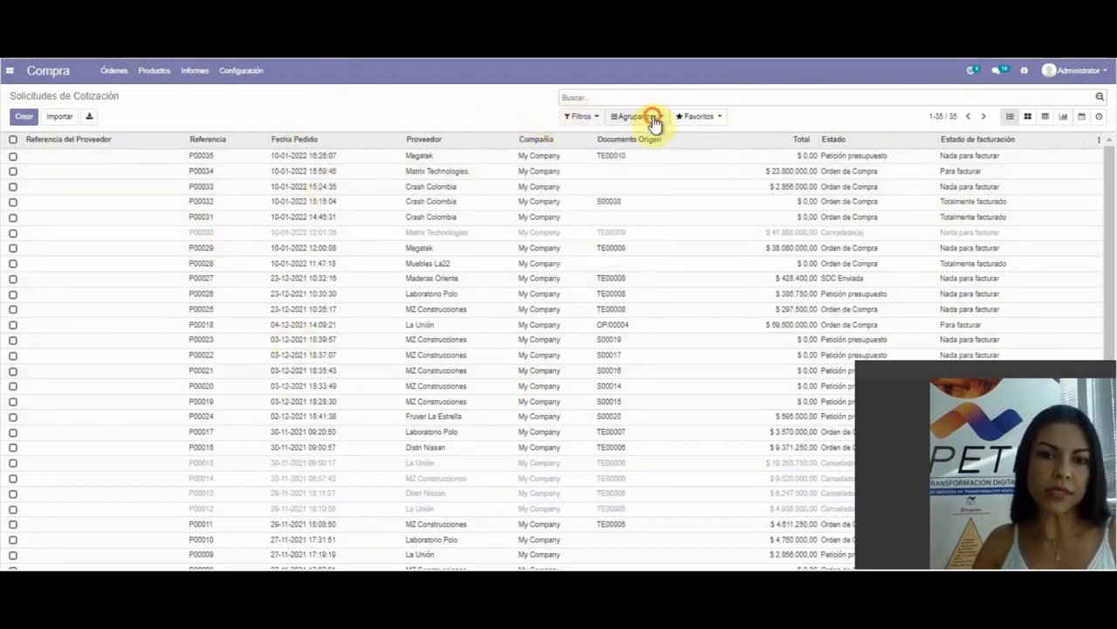
{"action": "left_click", "coordinate": [651, 117]}
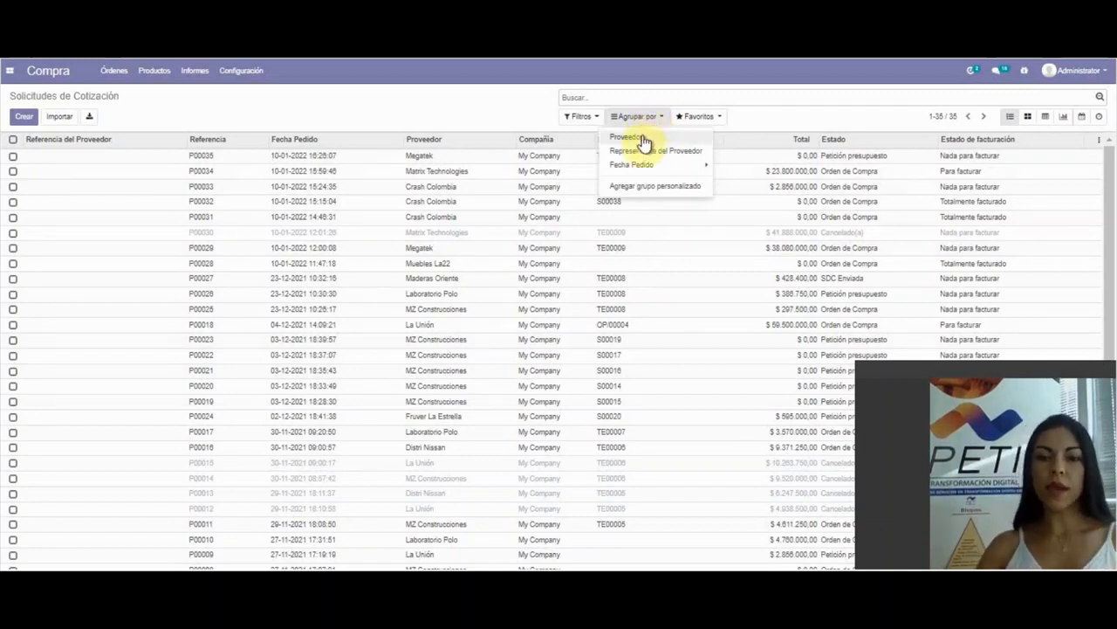
{"action": "left_click", "coordinate": [646, 140]}
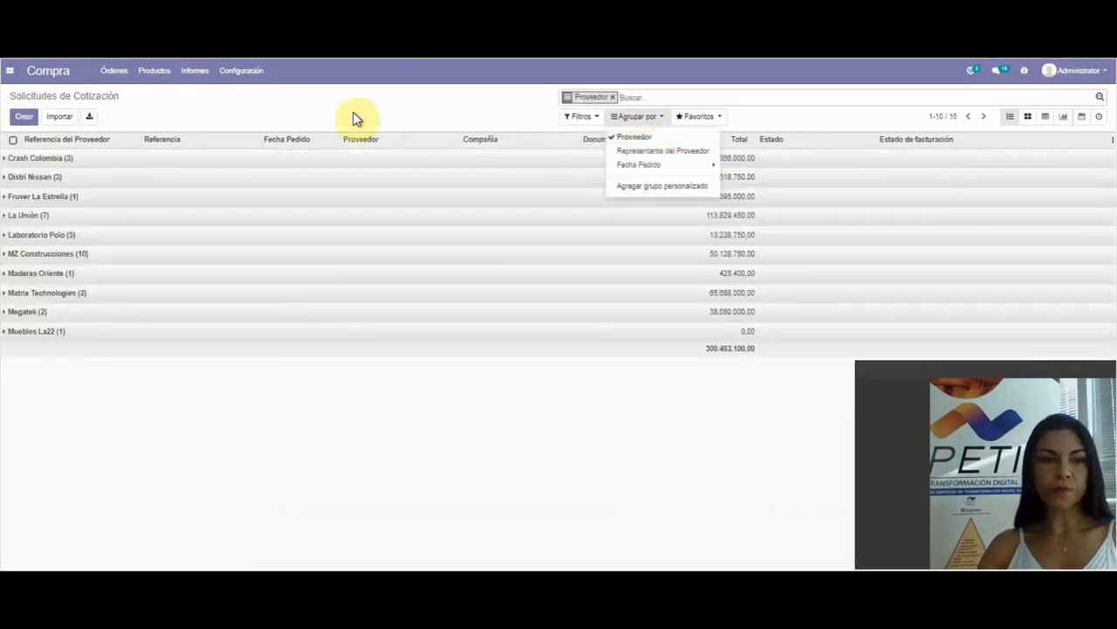
{"action": "left_click", "coordinate": [92, 412]}
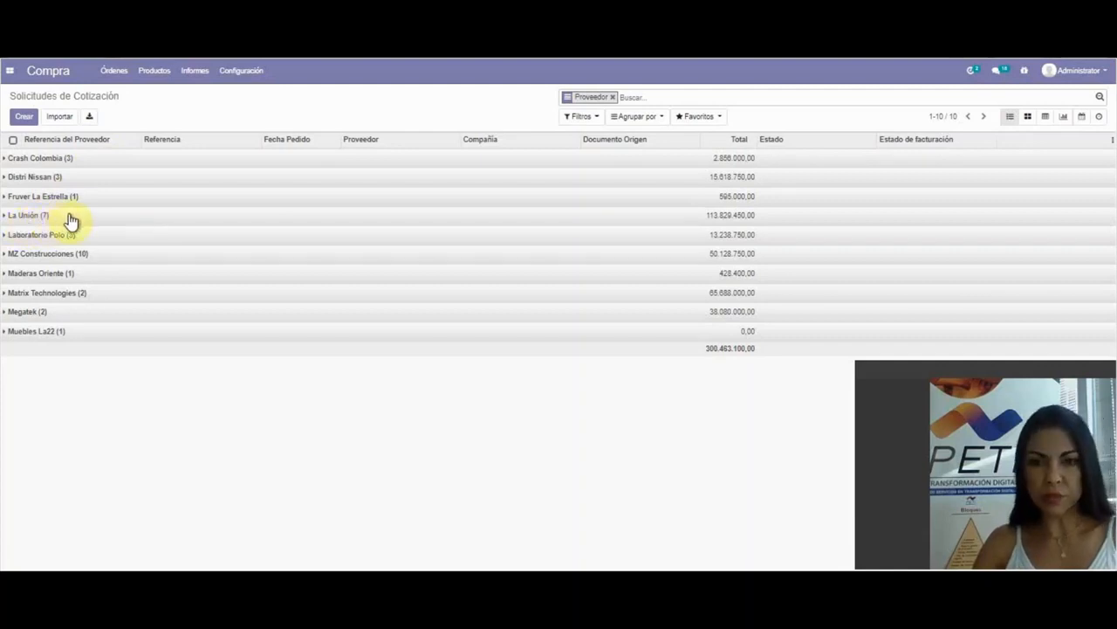
{"action": "left_click", "coordinate": [612, 98]}
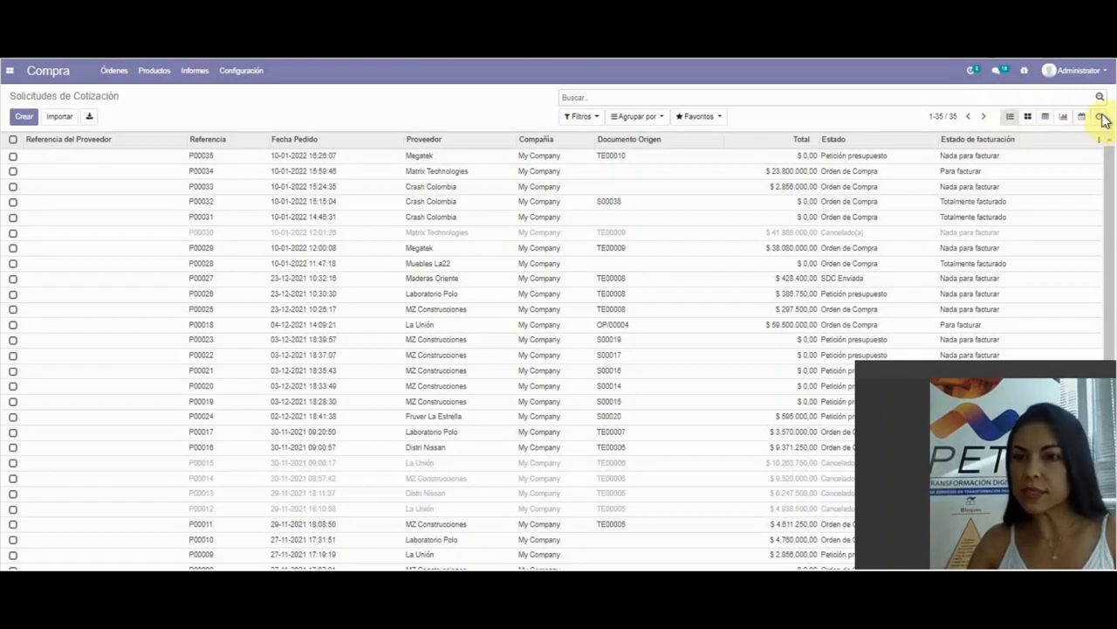
{"action": "left_click", "coordinate": [1027, 117]}
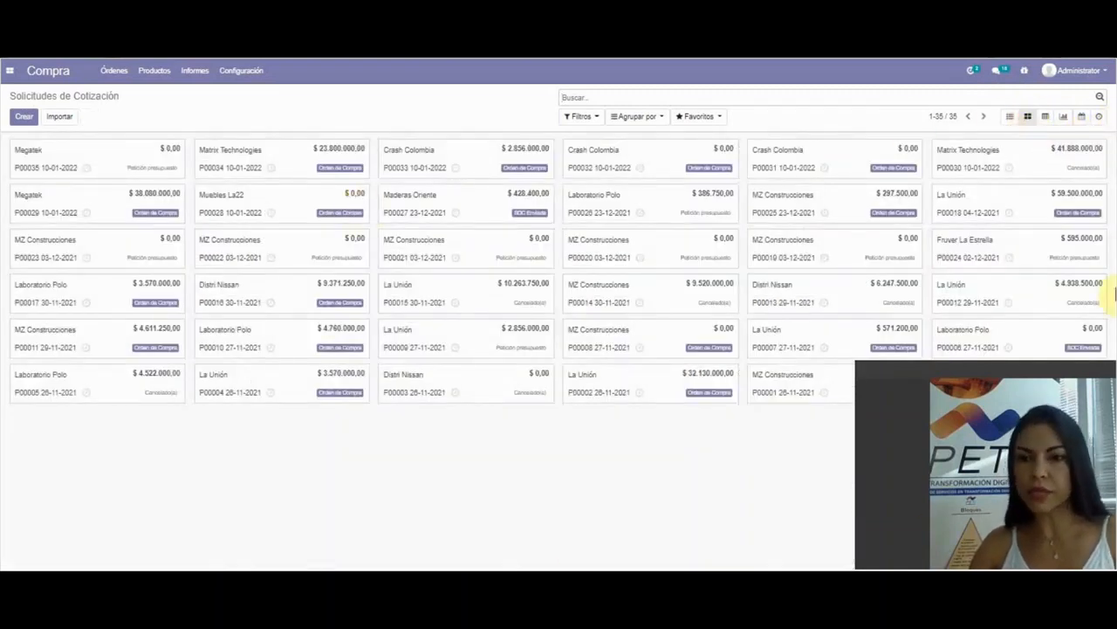
{"action": "left_click", "coordinate": [1011, 117]}
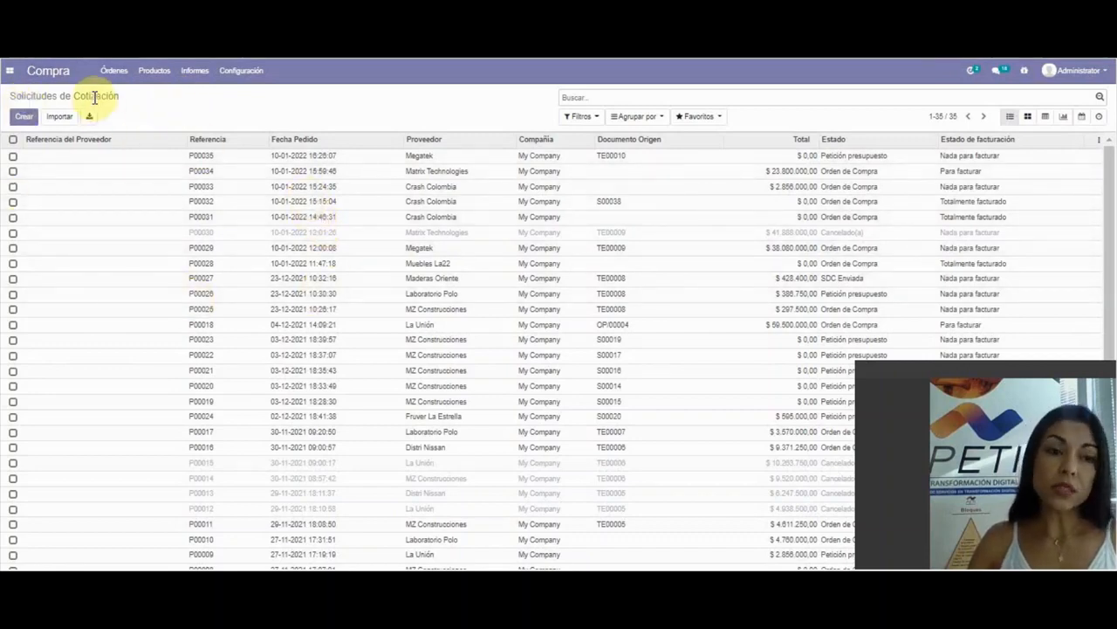
Open the Órdenes de Compra list and review the confirmed purchase orders
{"action": "left_click", "coordinate": [116, 74]}
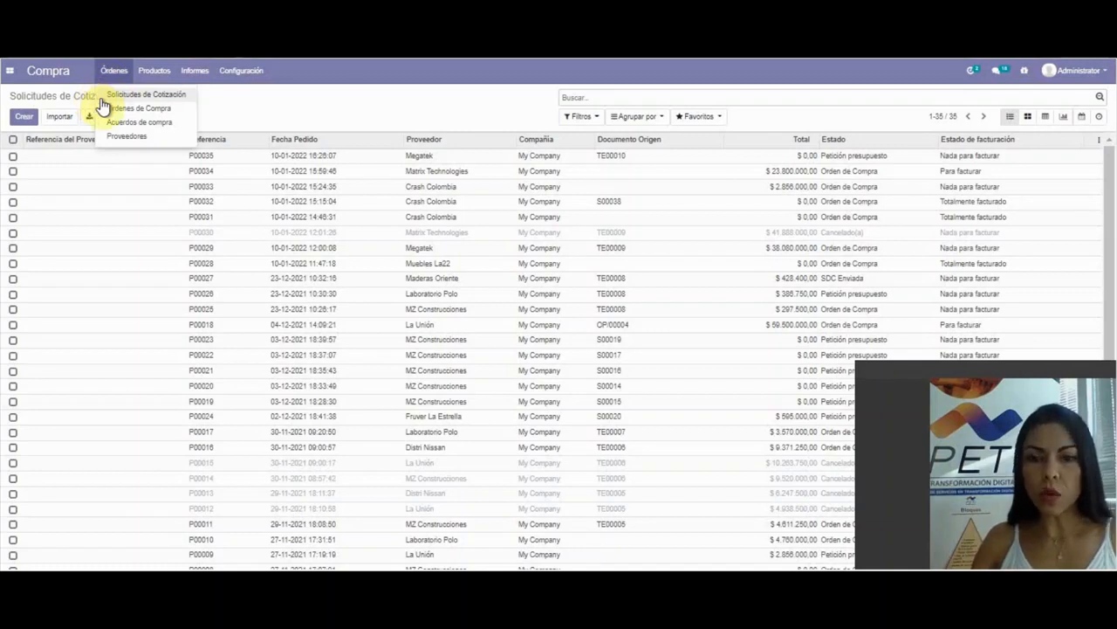
{"action": "left_click", "coordinate": [171, 109]}
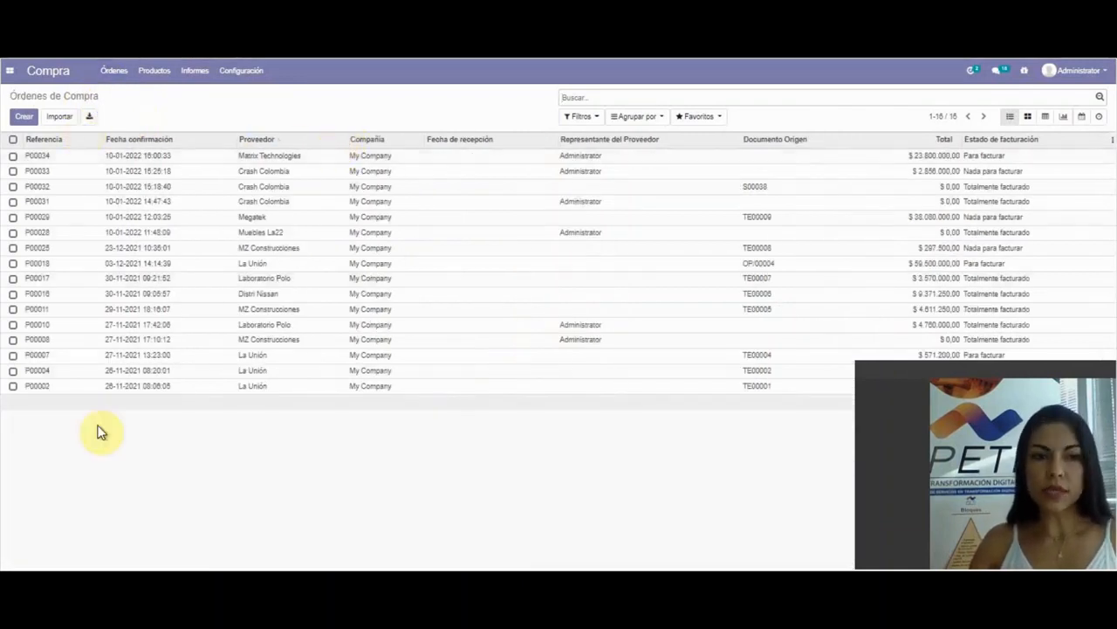
{"action": "left_click", "coordinate": [324, 456]}
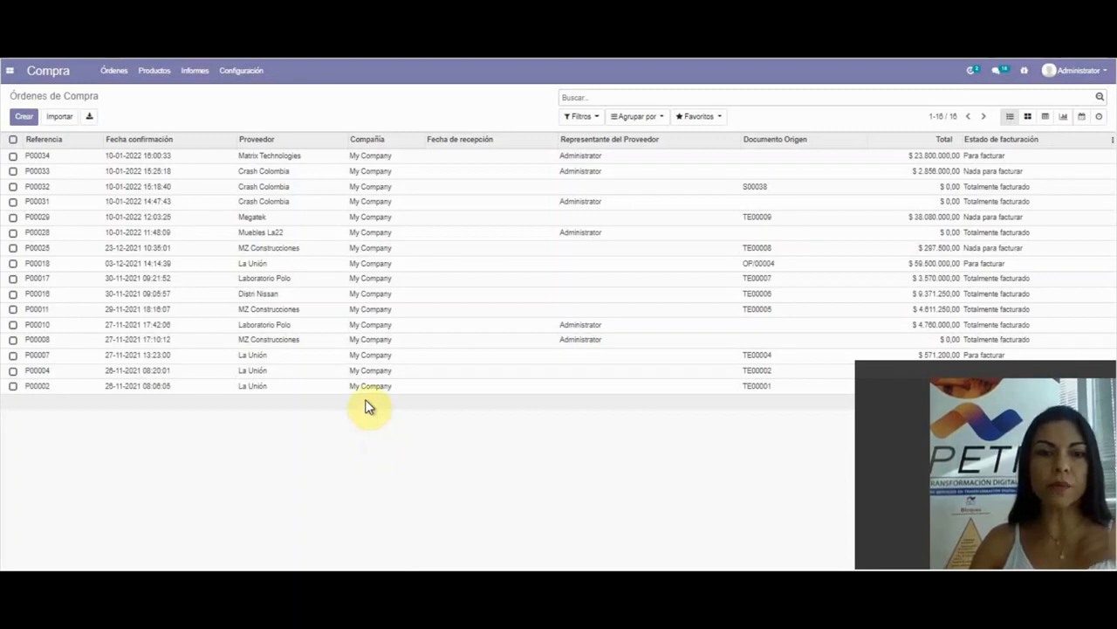
Return to Solicitudes de Cotización and create a new request with Crash Colombia as the Proveedor
{"action": "left_click", "coordinate": [113, 72]}
{"action": "left_click", "coordinate": [150, 94]}
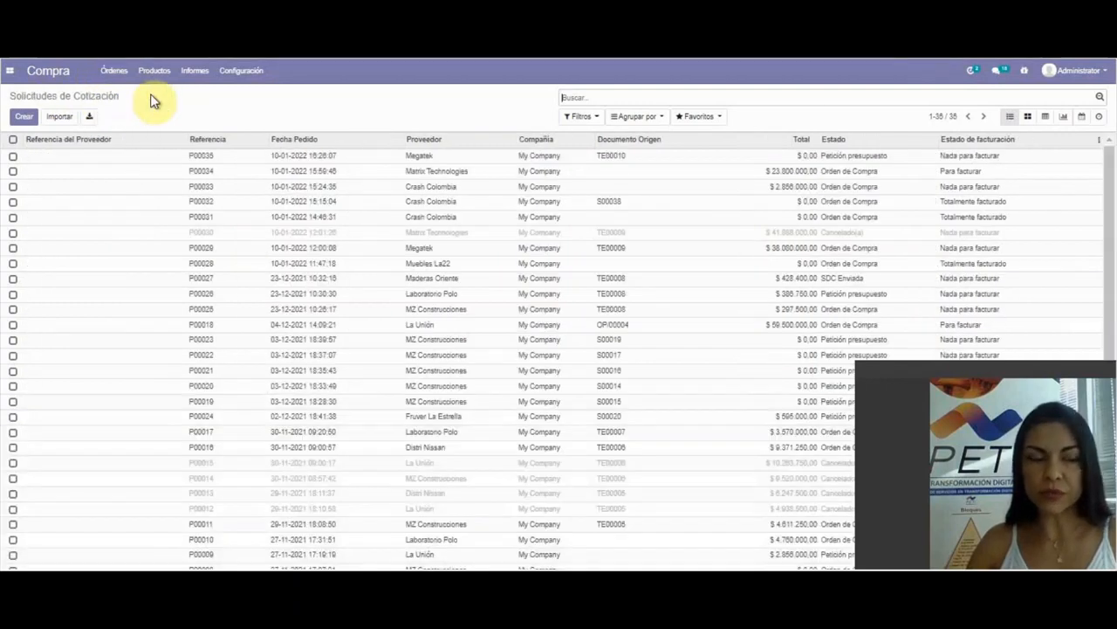
{"action": "left_click", "coordinate": [251, 112]}
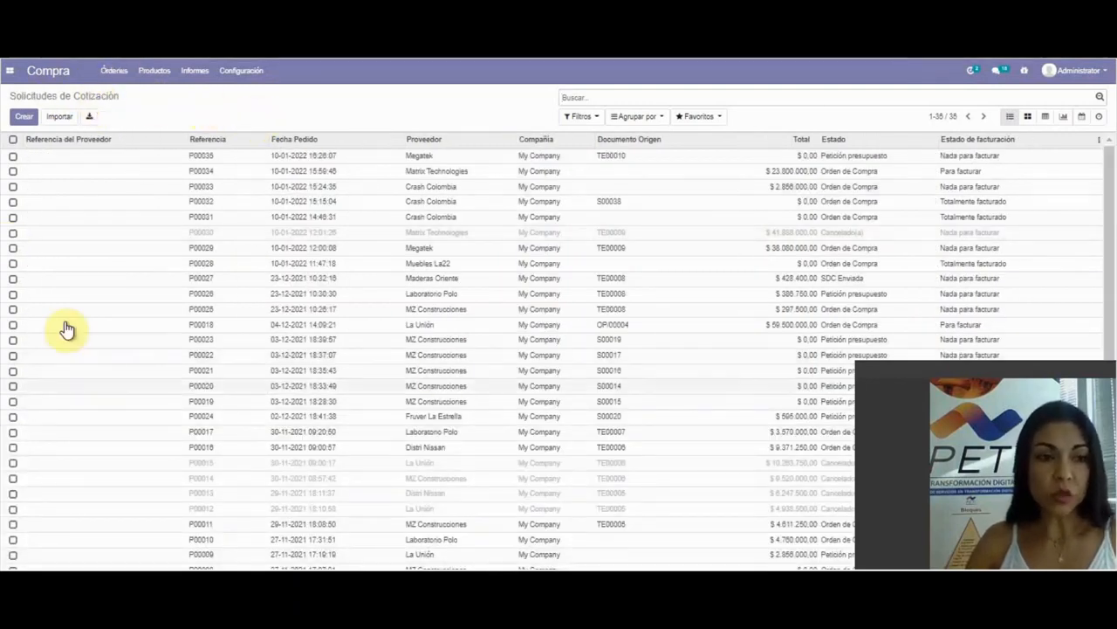
{"action": "left_click", "coordinate": [27, 121]}
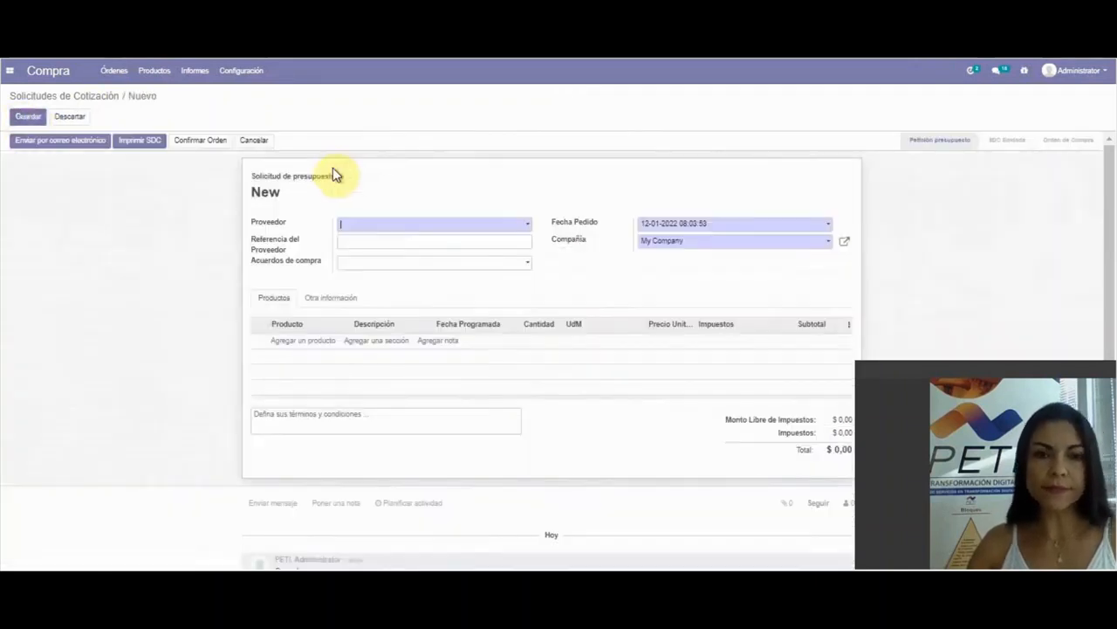
{"action": "left_click", "coordinate": [359, 229]}
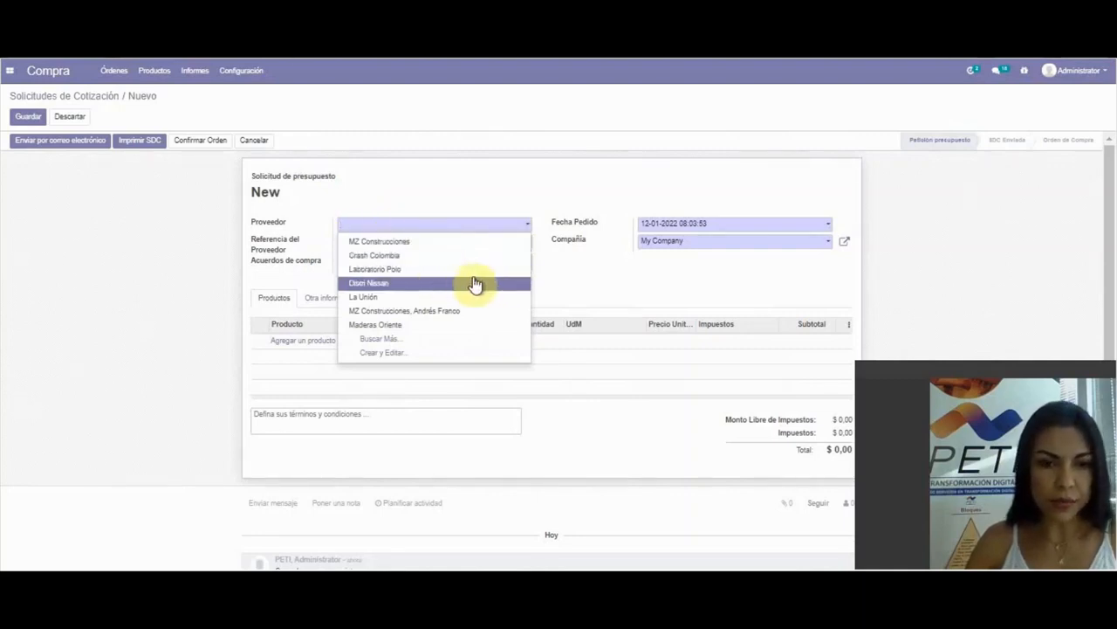
{"action": "left_click", "coordinate": [409, 256]}
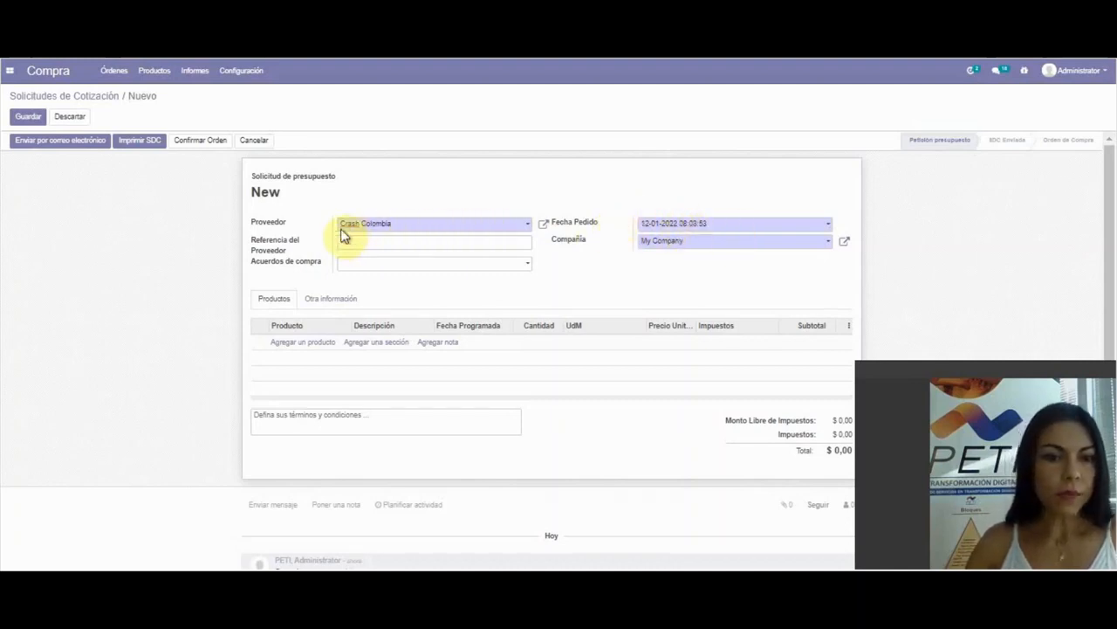
Check the Referencia del Proveedor and Acuerdos de compra fields and their available options without choosing any value
{"action": "left_click", "coordinate": [385, 243]}
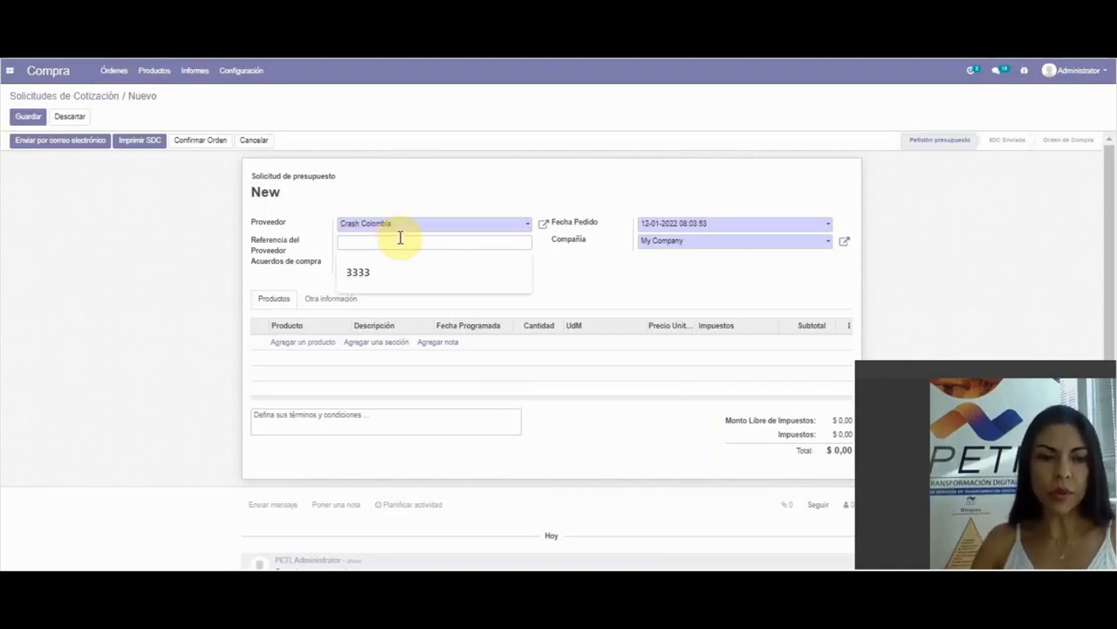
{"action": "left_click", "coordinate": [417, 194]}
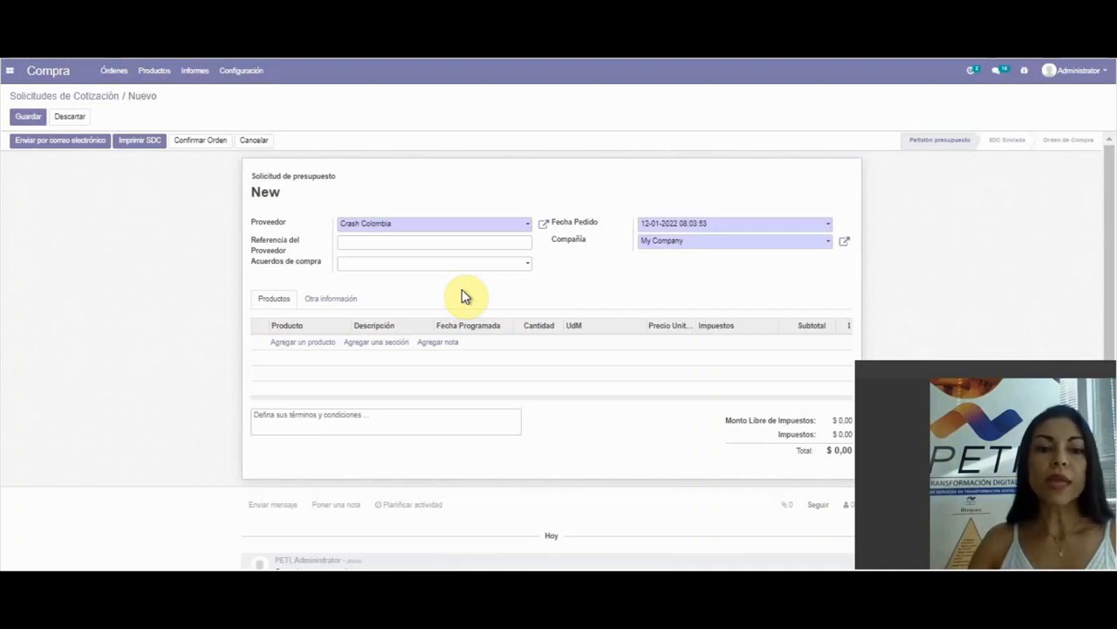
{"action": "left_click", "coordinate": [391, 262]}
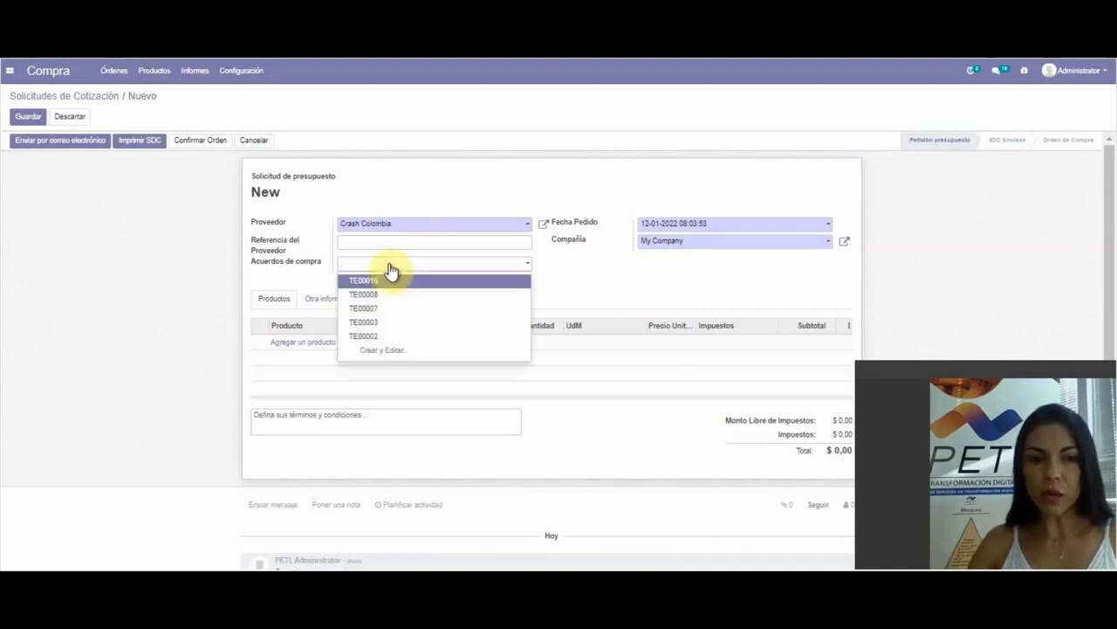
{"action": "left_click", "coordinate": [447, 180]}
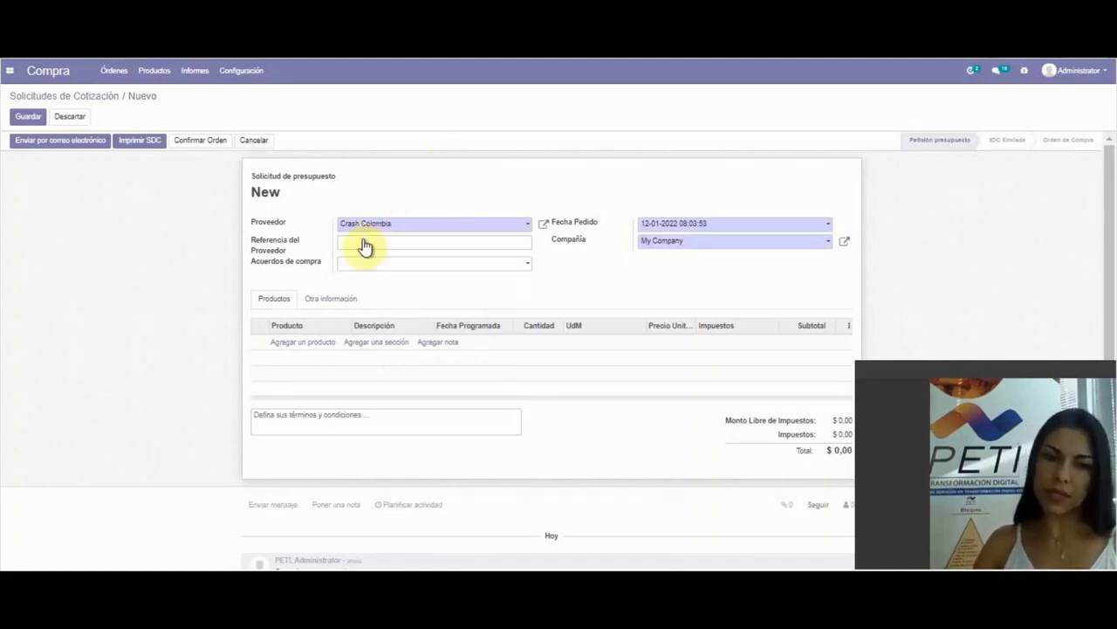
{"action": "left_click", "coordinate": [350, 264]}
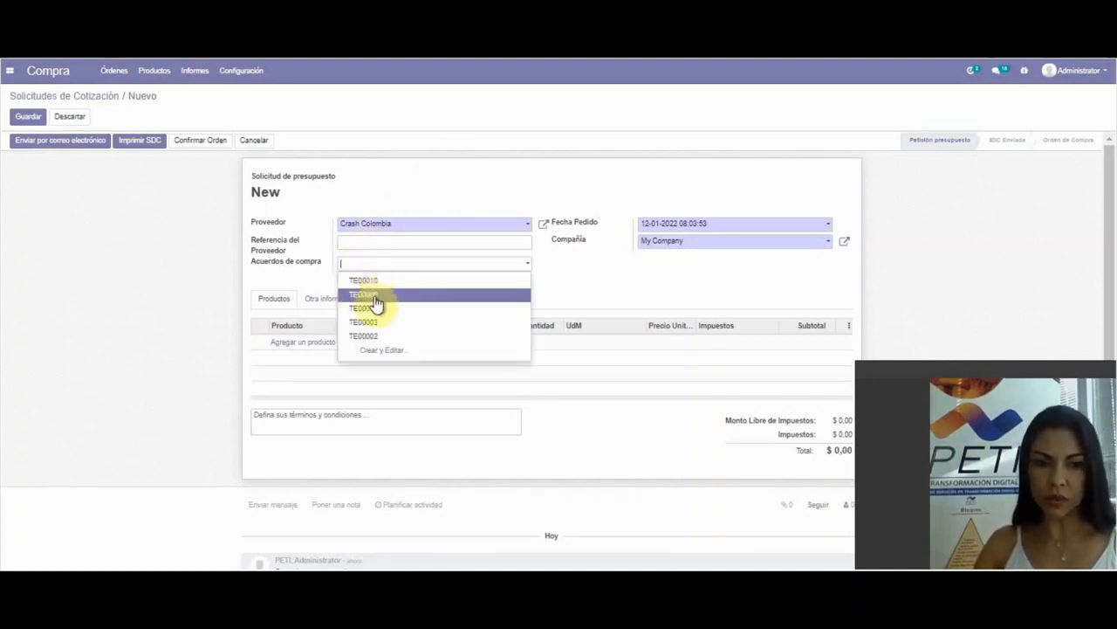
{"action": "left_click", "coordinate": [427, 198]}
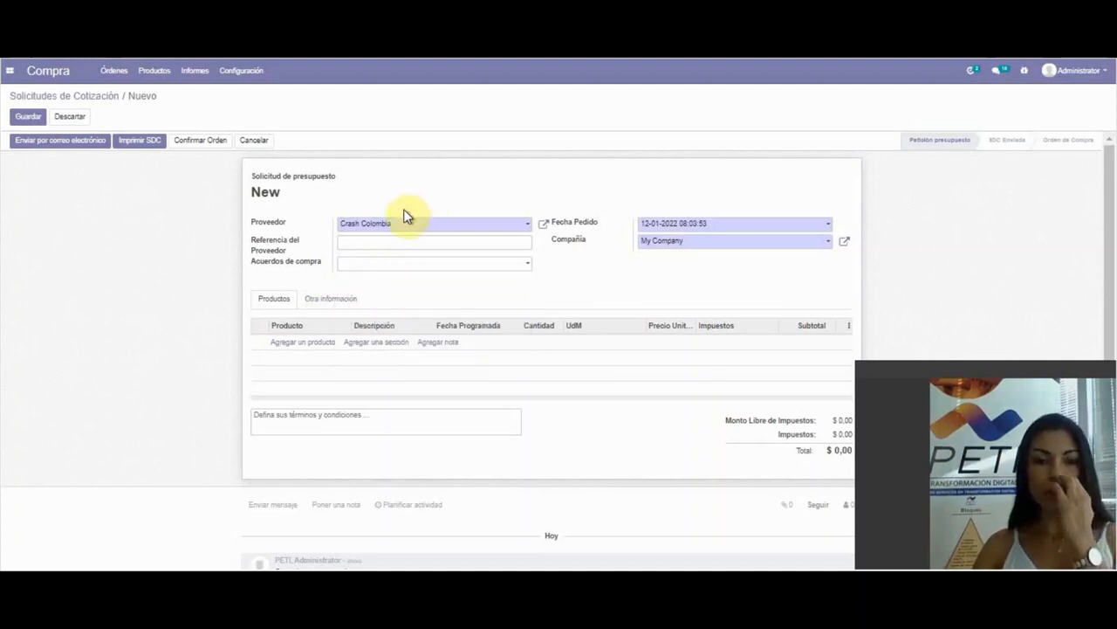
Check the companies available for Compañía and select My Company for the quotation request
{"action": "left_click", "coordinate": [702, 246]}
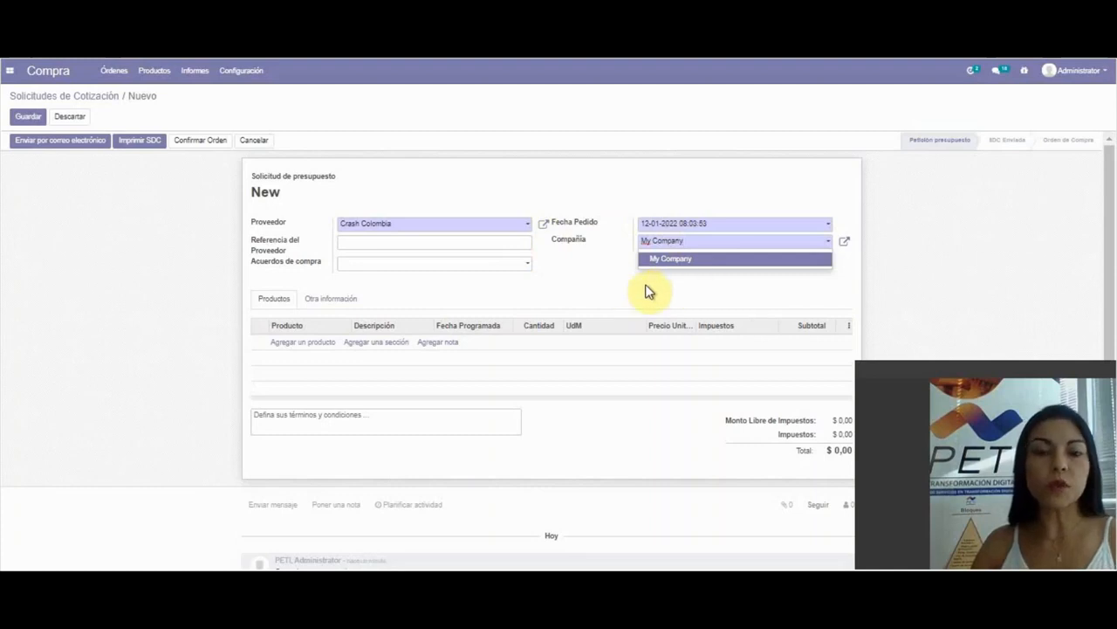
{"action": "left_click", "coordinate": [609, 283]}
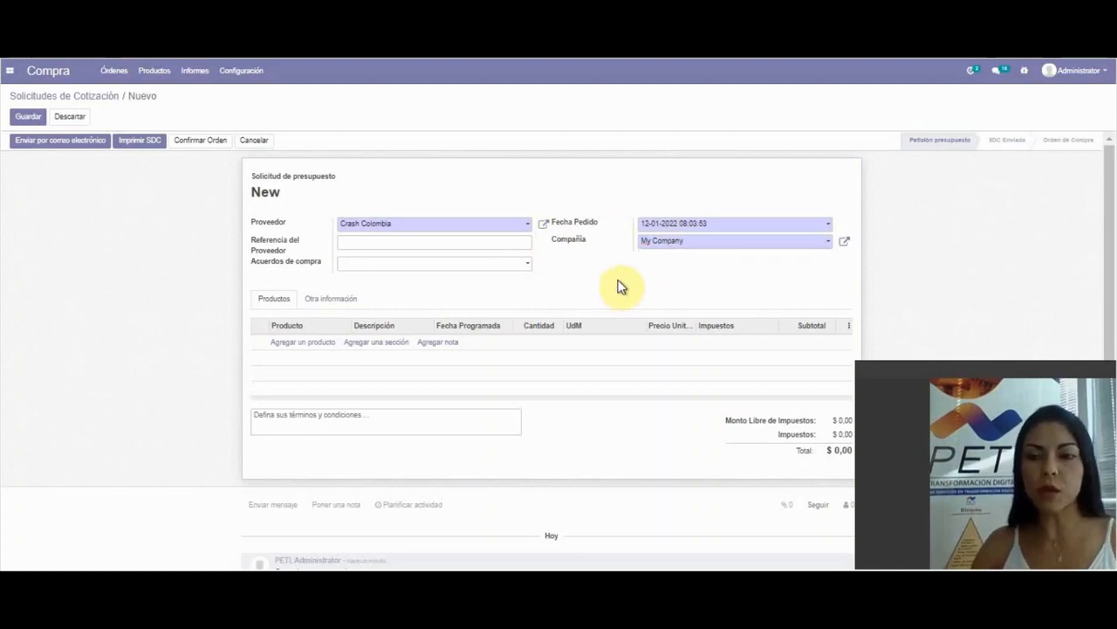
{"action": "left_click", "coordinate": [714, 245]}
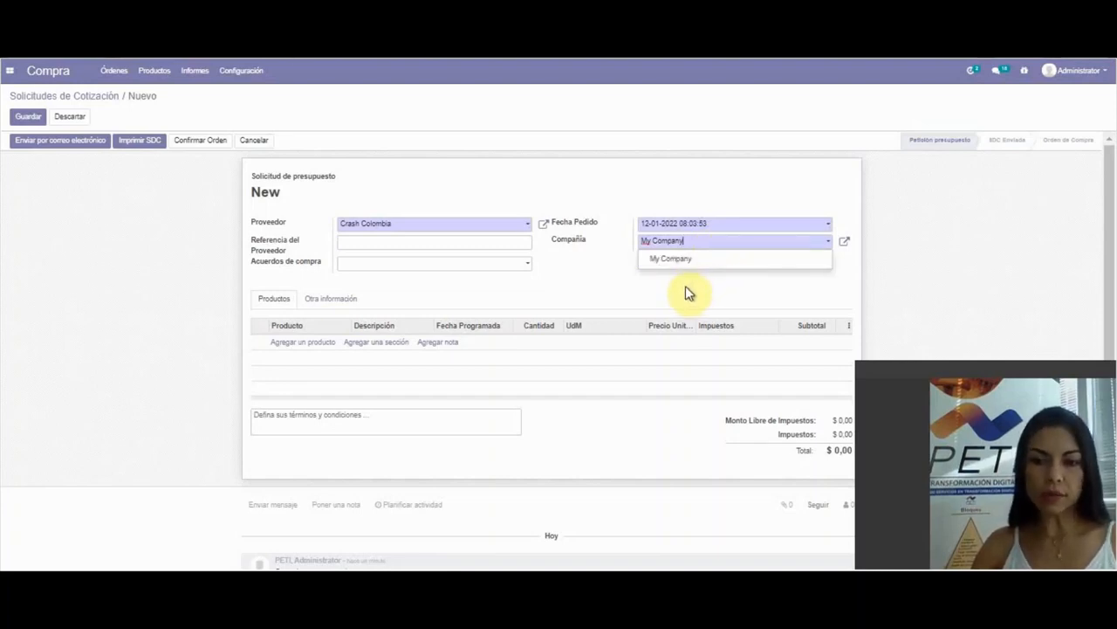
{"action": "left_click", "coordinate": [684, 260]}
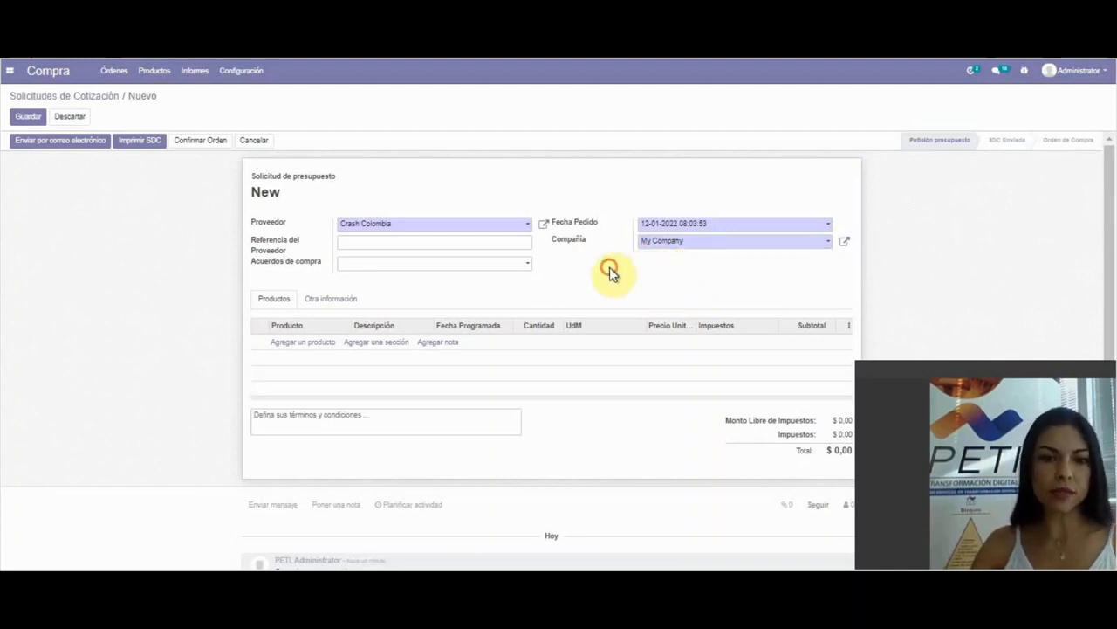
Add the product [102030] Vestido femenino ref 102030 as a line of the quotation request
{"action": "left_click", "coordinate": [313, 345]}
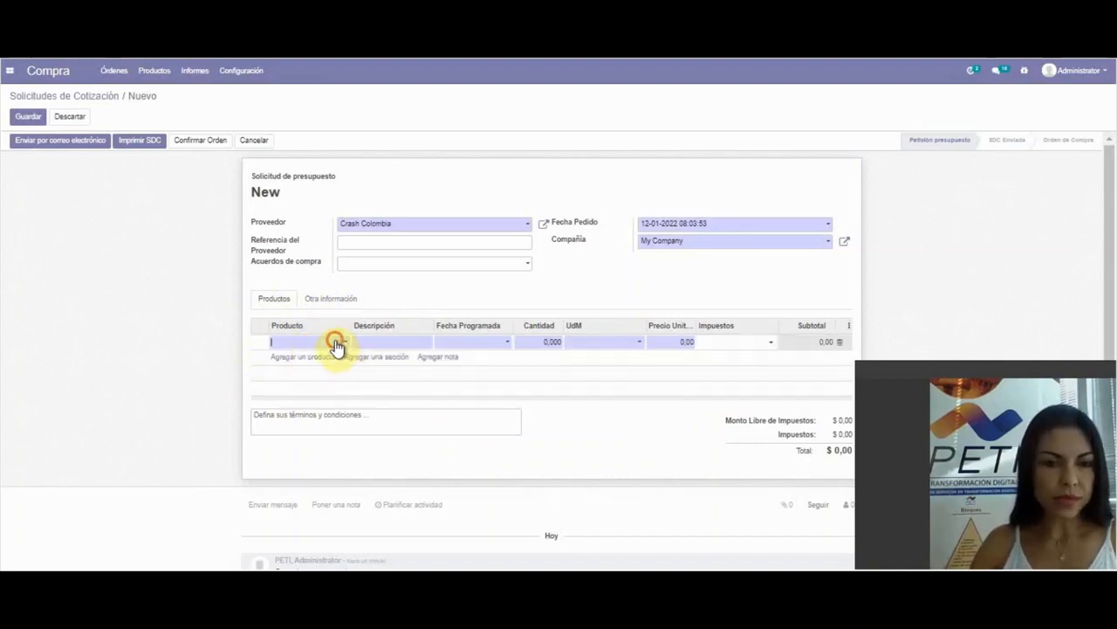
{"action": "left_click", "coordinate": [343, 342]}
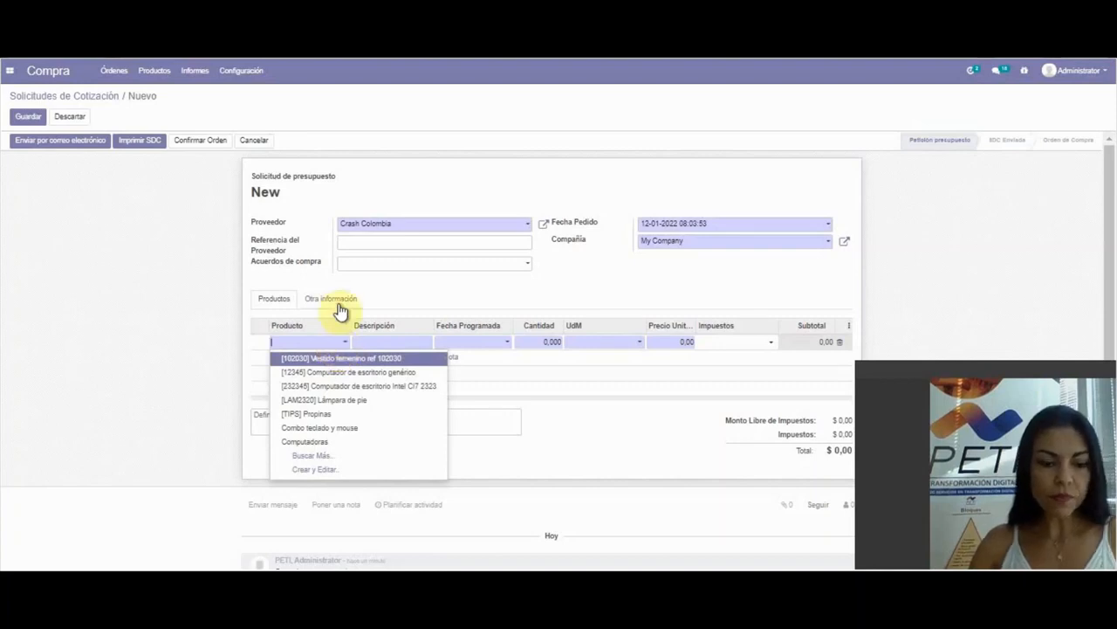
{"action": "type", "text": "e"}
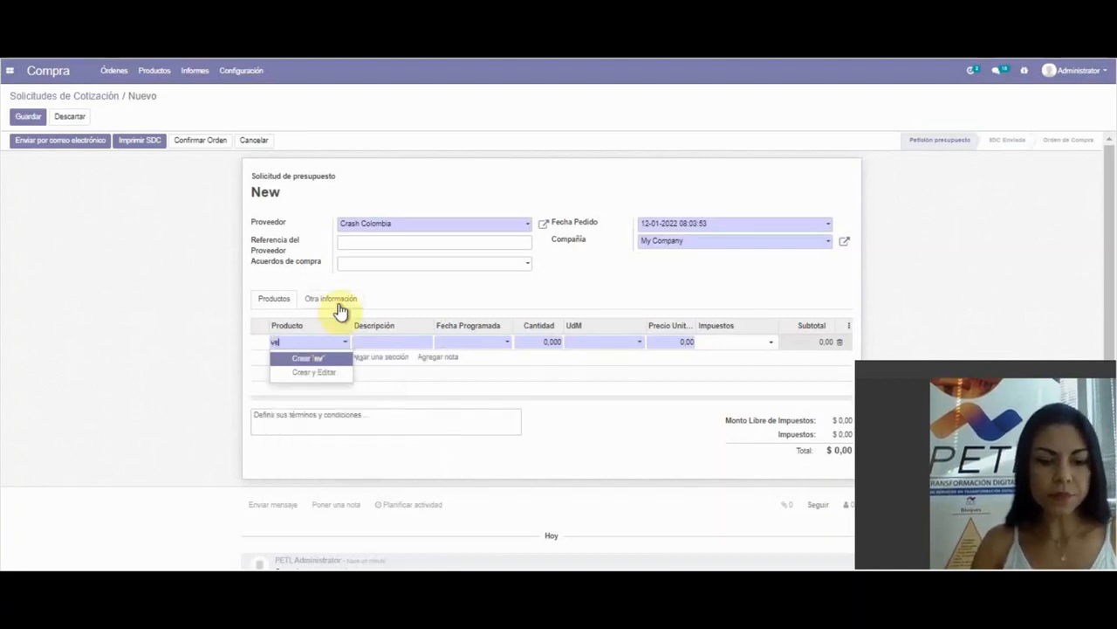
{"action": "type", "text": "vstido"}
{"action": "key", "text": "Return"}
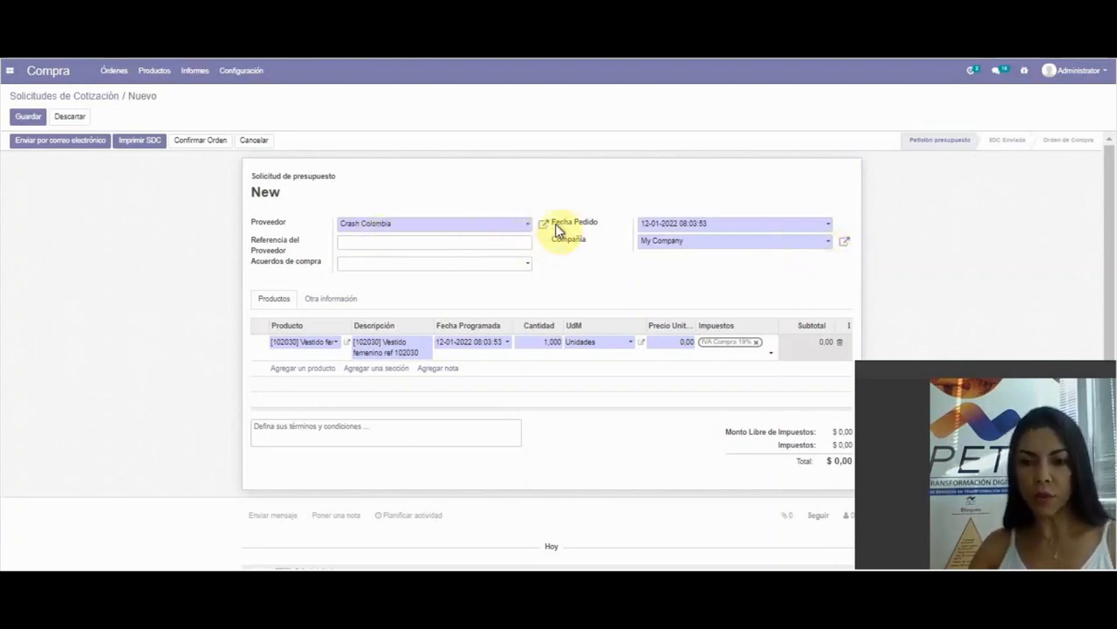
{"action": "left_click", "coordinate": [414, 299]}
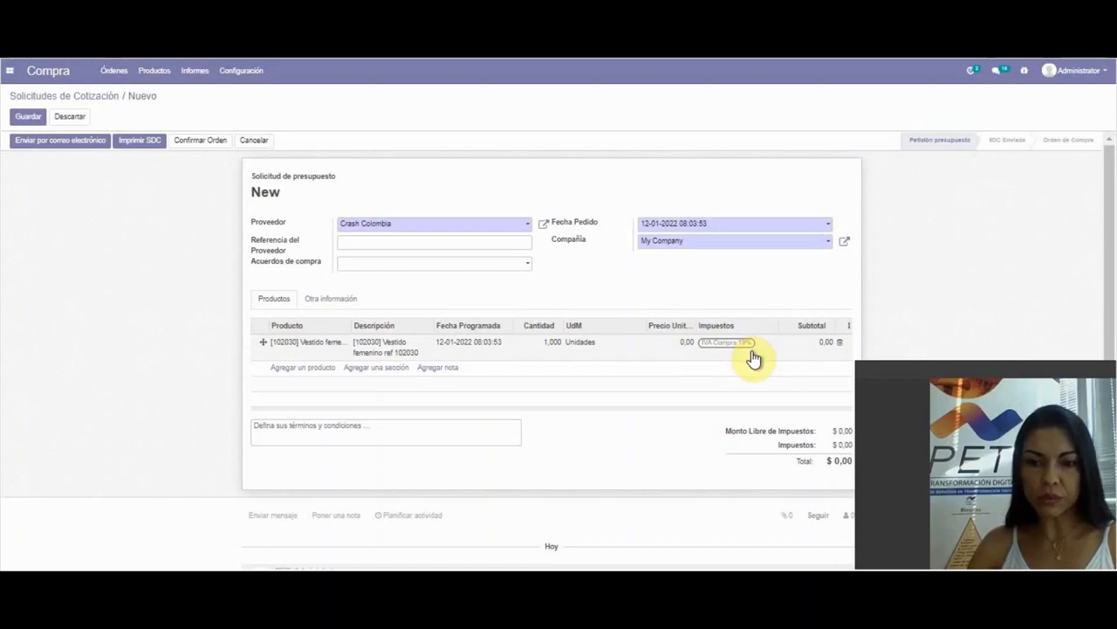
Remove the IVA Compra 19% tax from the Vestido femenino line and assign it again
{"action": "left_click", "coordinate": [725, 362]}
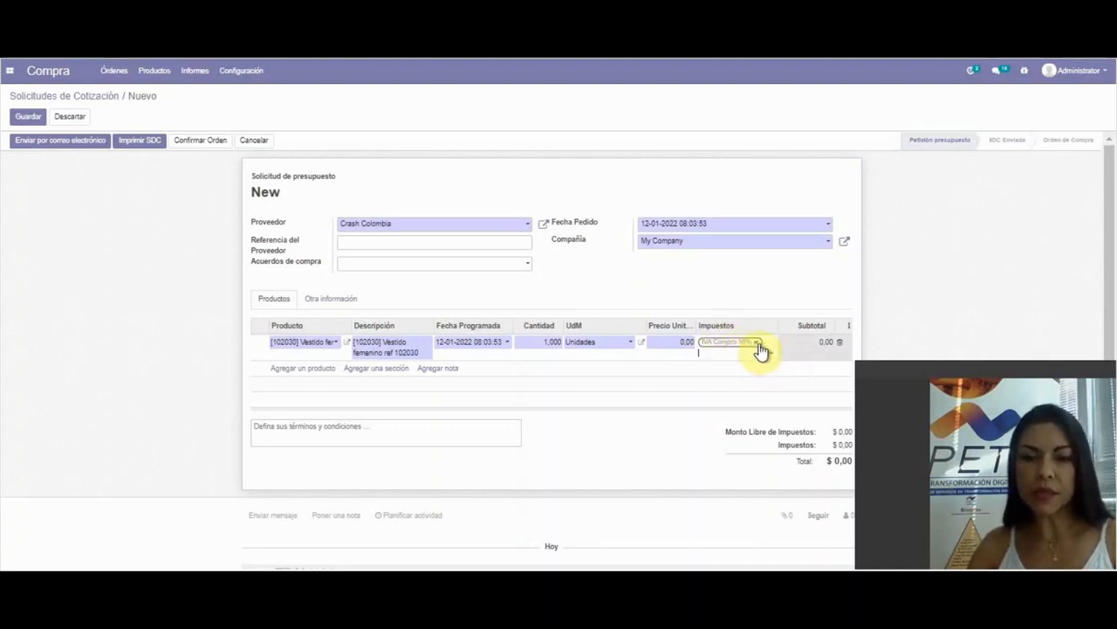
{"action": "left_click", "coordinate": [758, 343]}
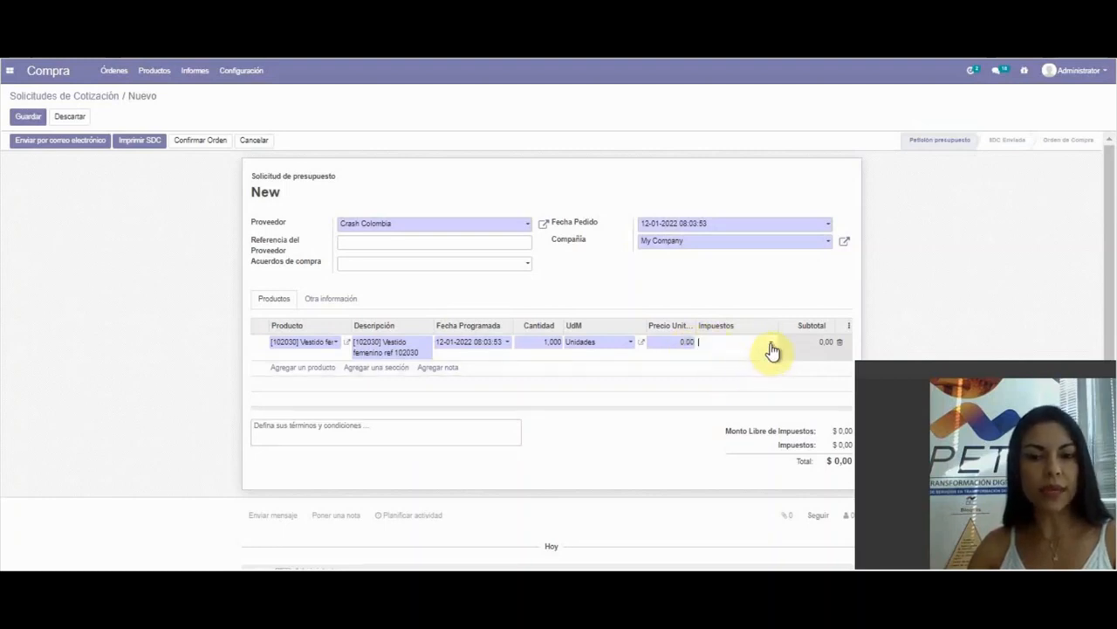
{"action": "left_click", "coordinate": [770, 347]}
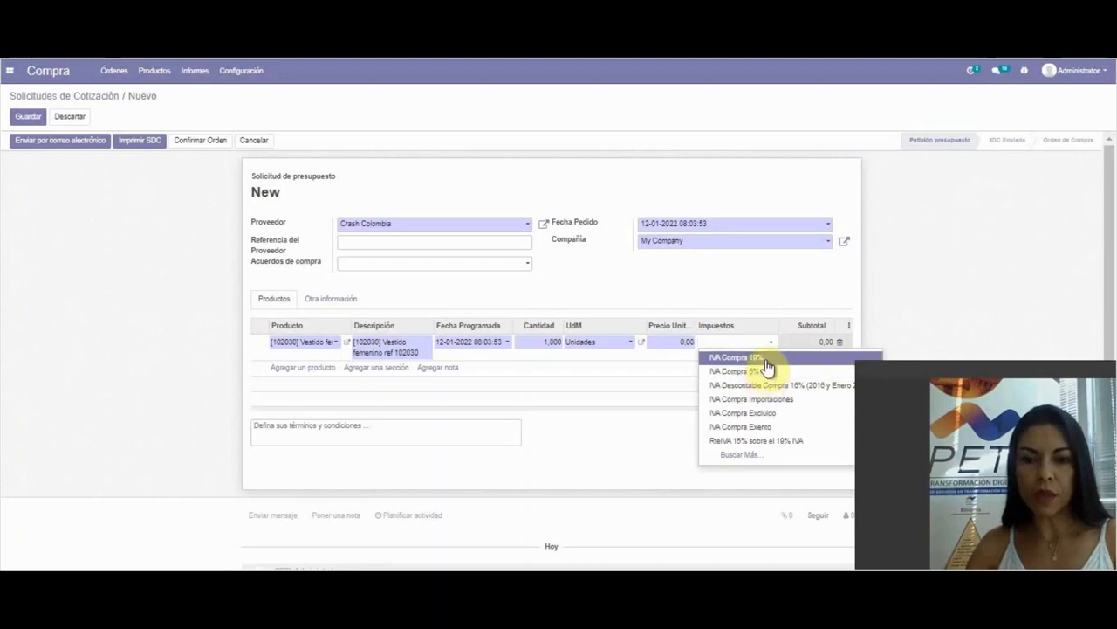
{"action": "left_click", "coordinate": [766, 359]}
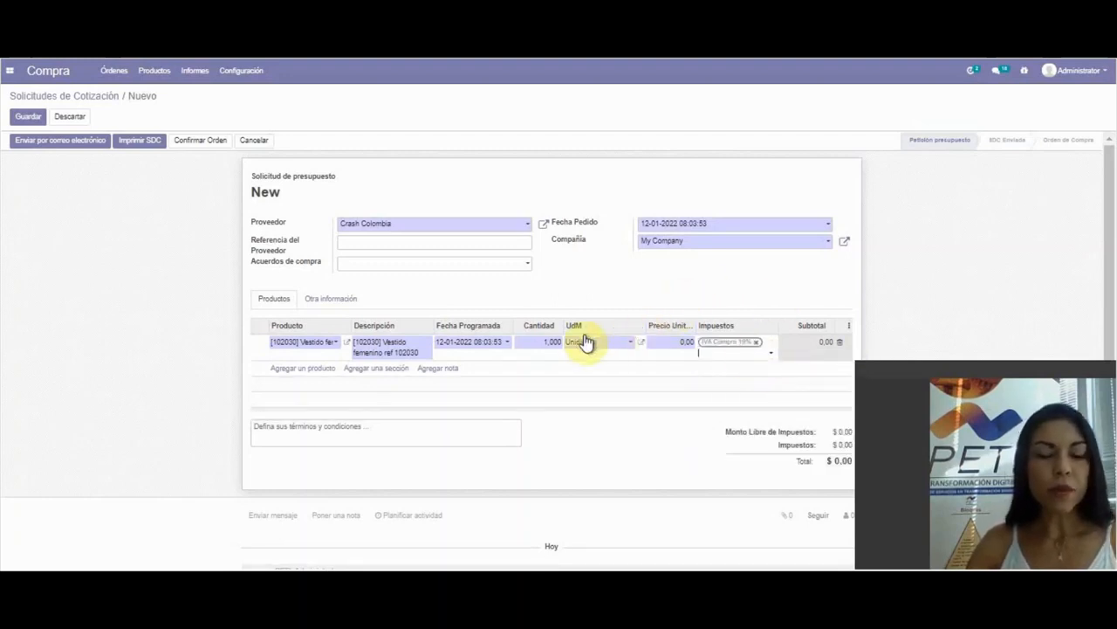
Set the Cantidad of the Vestido femenino line to 25 and leave its Precio Unitario unedited
{"action": "left_click", "coordinate": [532, 339]}
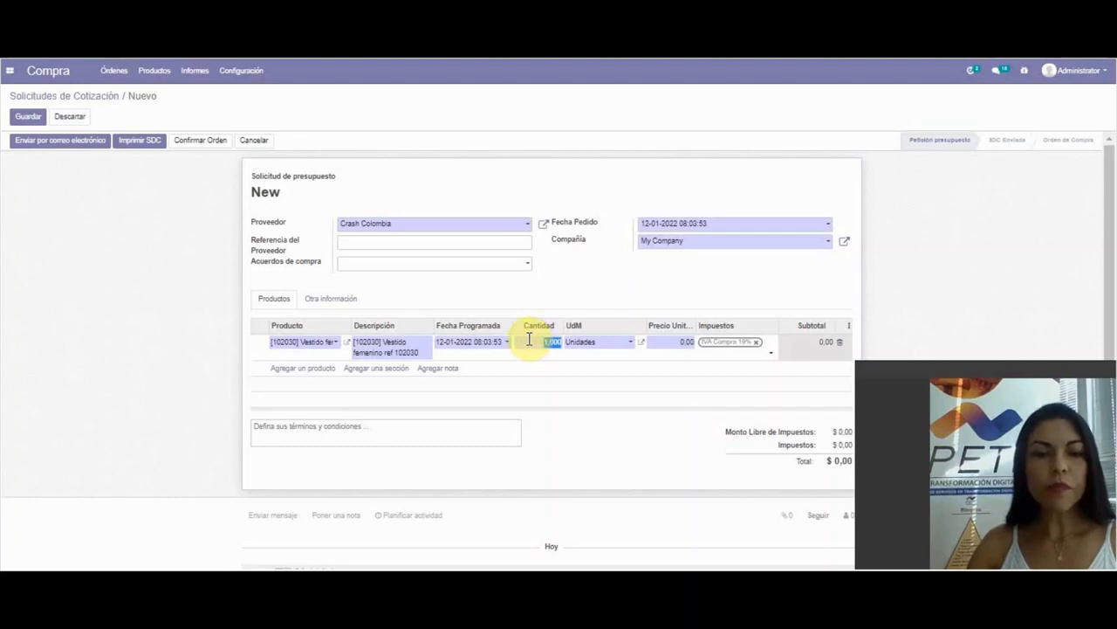
{"action": "type", "text": "25"}
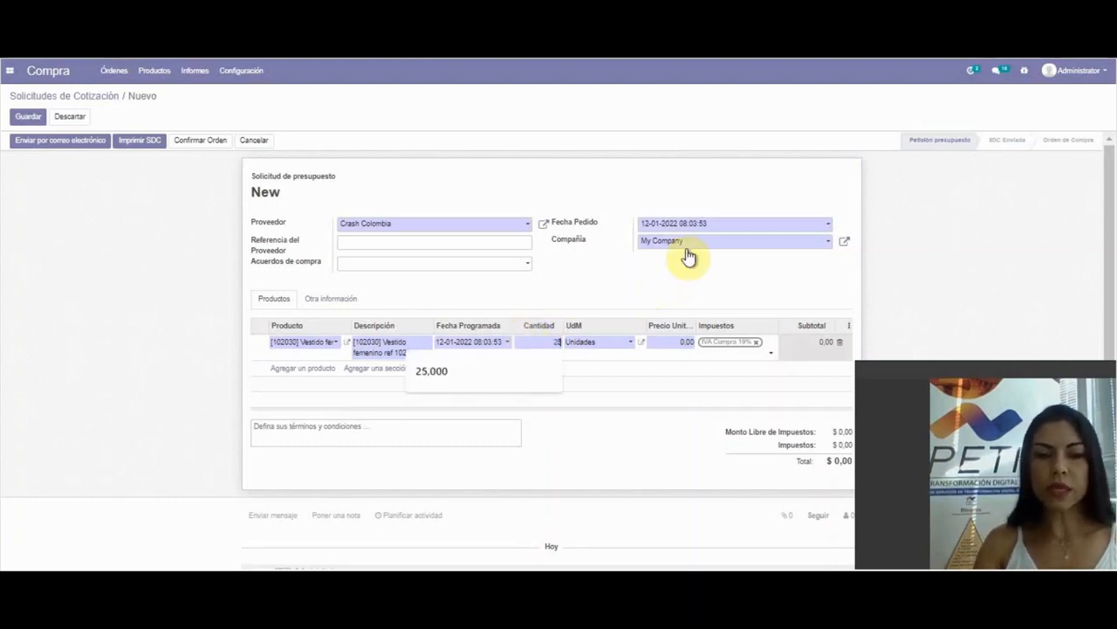
{"action": "key", "text": "Return"}
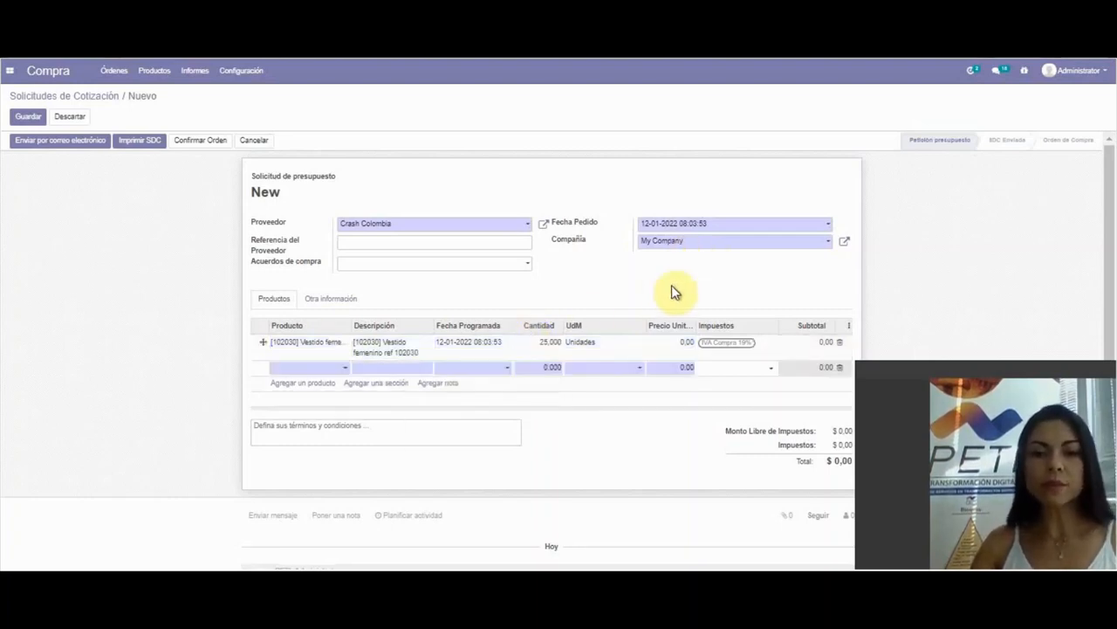
{"action": "left_click", "coordinate": [666, 341]}
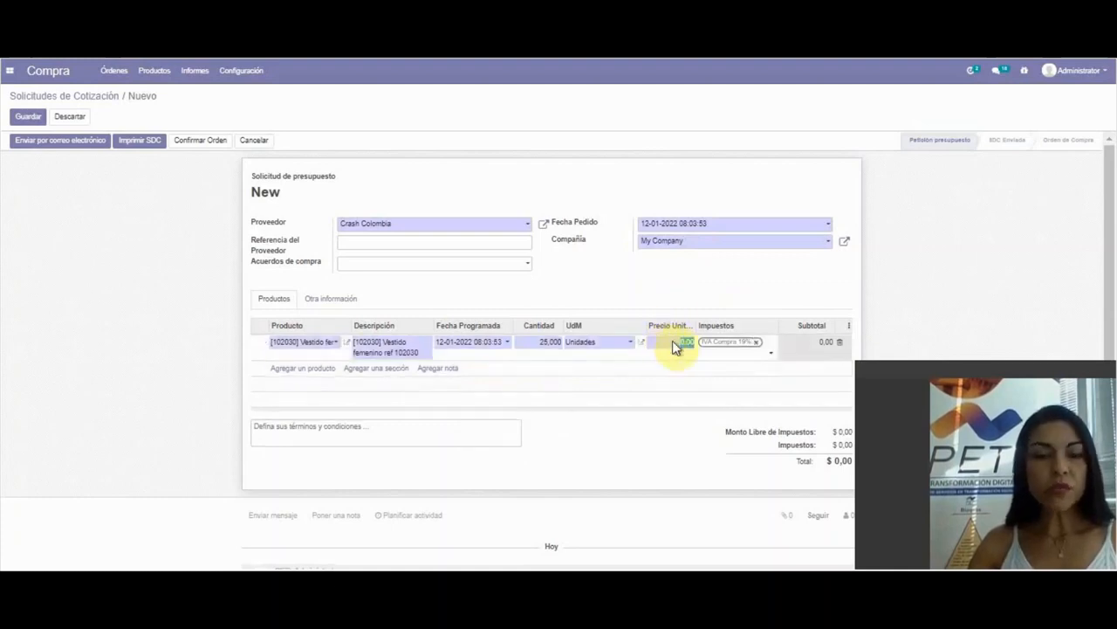
{"action": "left_click", "coordinate": [686, 290]}
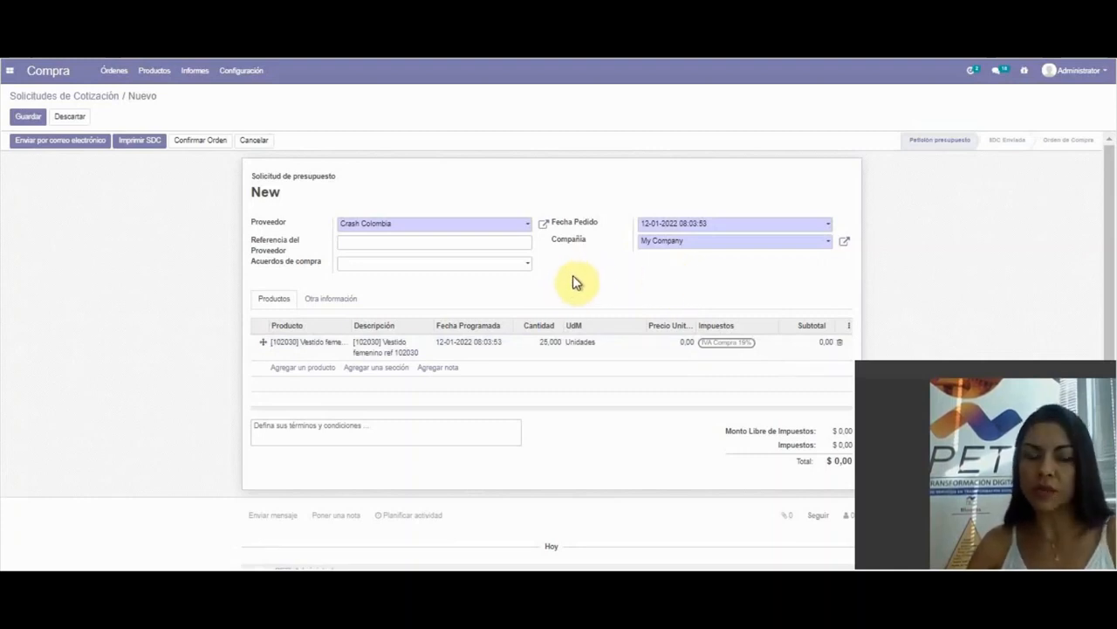
Enter the terms "Este pedido se requiere para el almacén de la ciudad de Manizale." and save the quotation request
{"action": "scroll", "coordinate": [751, 404], "scroll_direction": "down", "scroll_amount": 1}
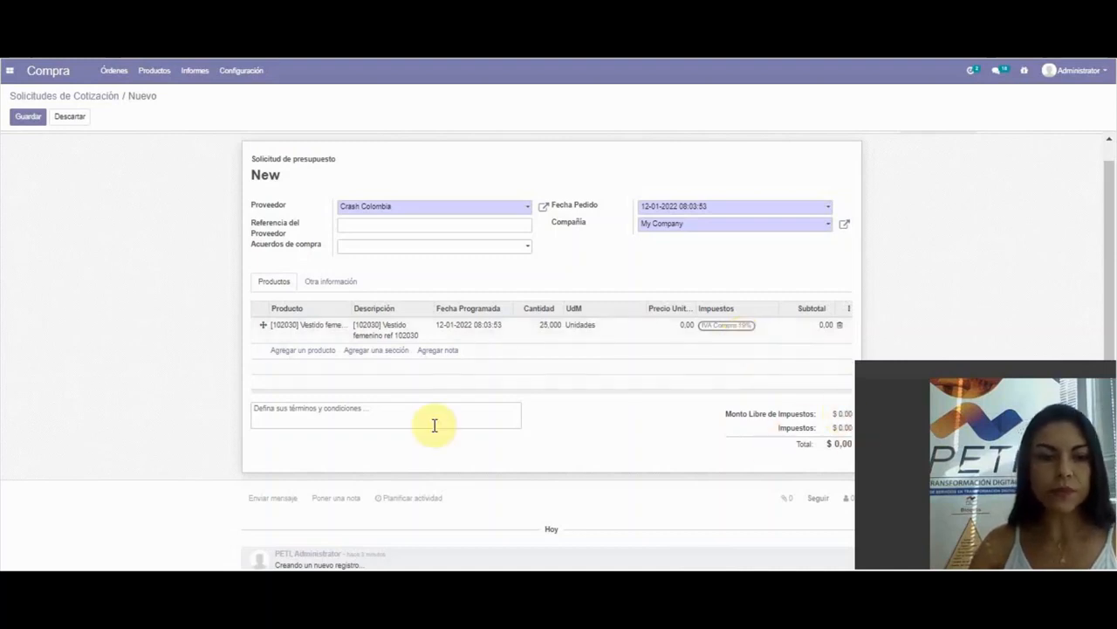
{"action": "left_click", "coordinate": [392, 422]}
{"action": "left_click", "coordinate": [431, 414]}
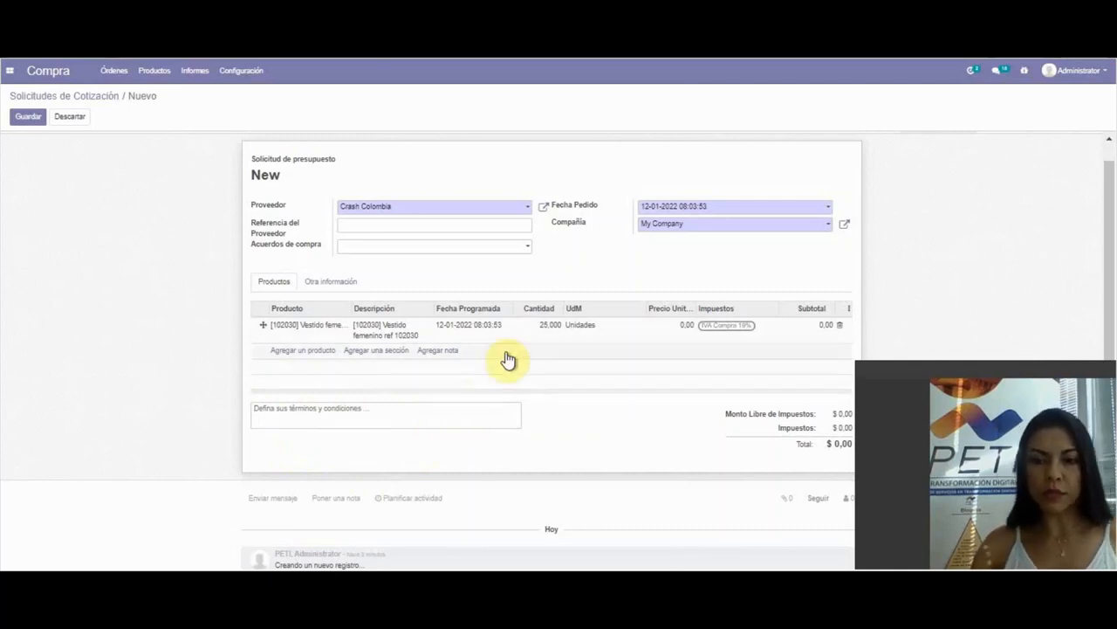
{"action": "type", "text": "a"}
{"action": "key", "text": "BackSpace"}
{"action": "key", "text": "BackSpace"}
{"action": "key", "text": "BackSpace"}
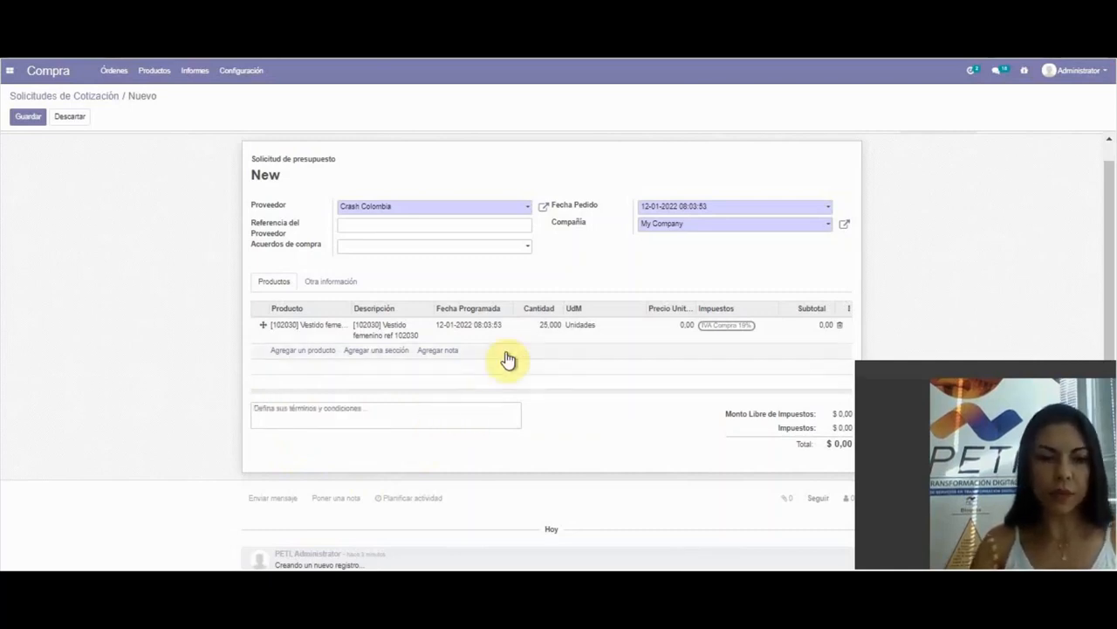
{"action": "type", "text": "Este pedido"}
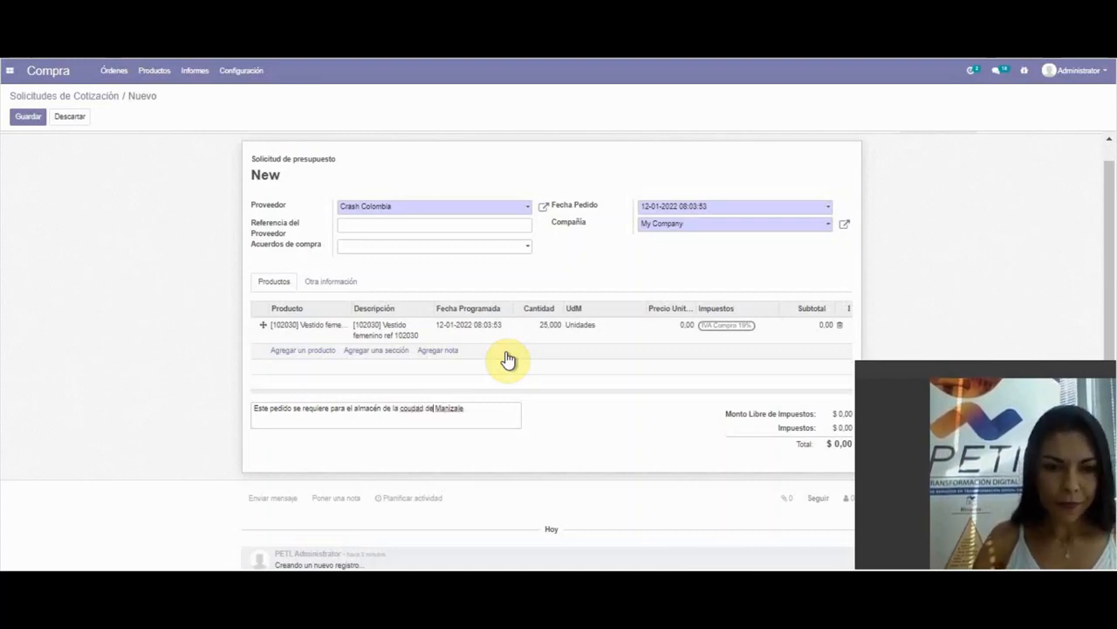
{"action": "key", "text": "BackSpace"}
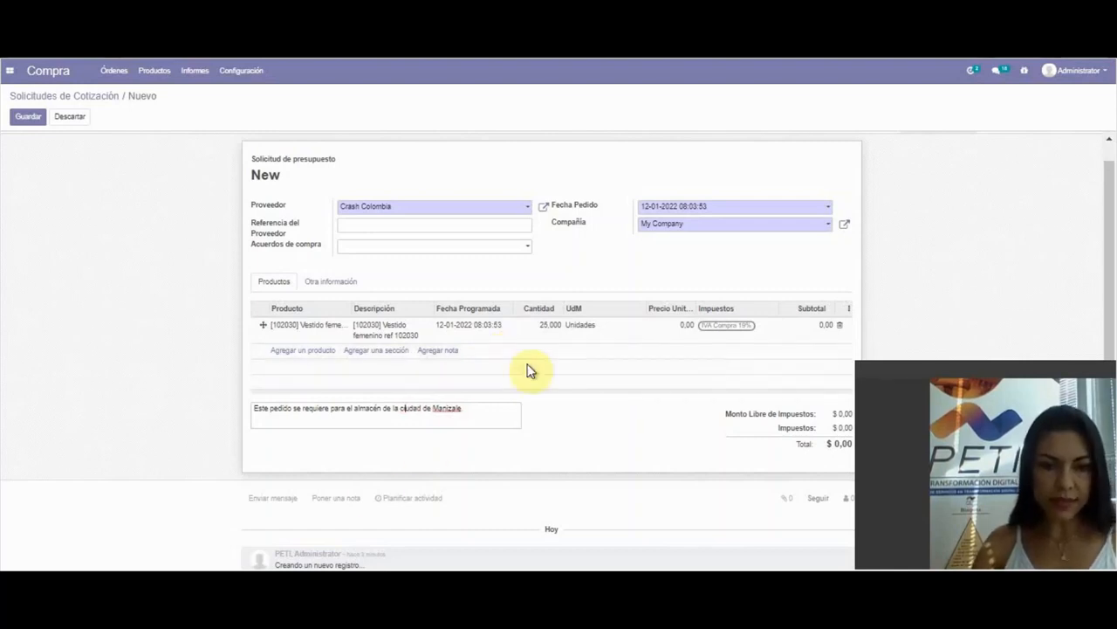
{"action": "left_click", "coordinate": [616, 429]}
{"action": "scroll", "coordinate": [588, 427], "scroll_direction": "down", "scroll_amount": 1}
{"action": "scroll", "coordinate": [441, 408], "scroll_direction": "up", "scroll_amount": 1}
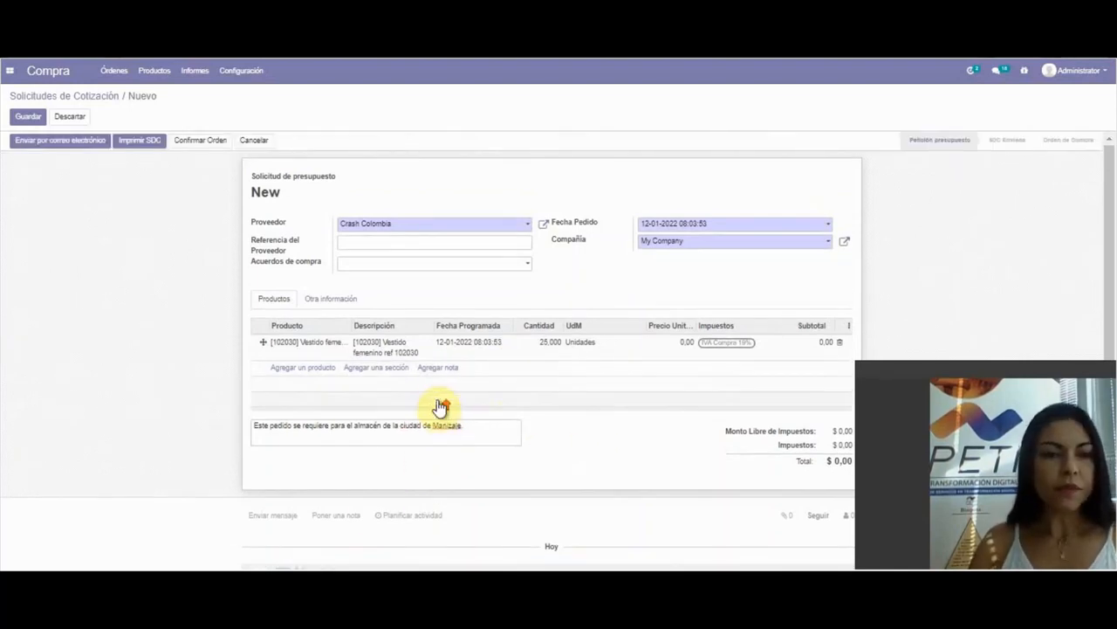
{"action": "left_click", "coordinate": [27, 116]}
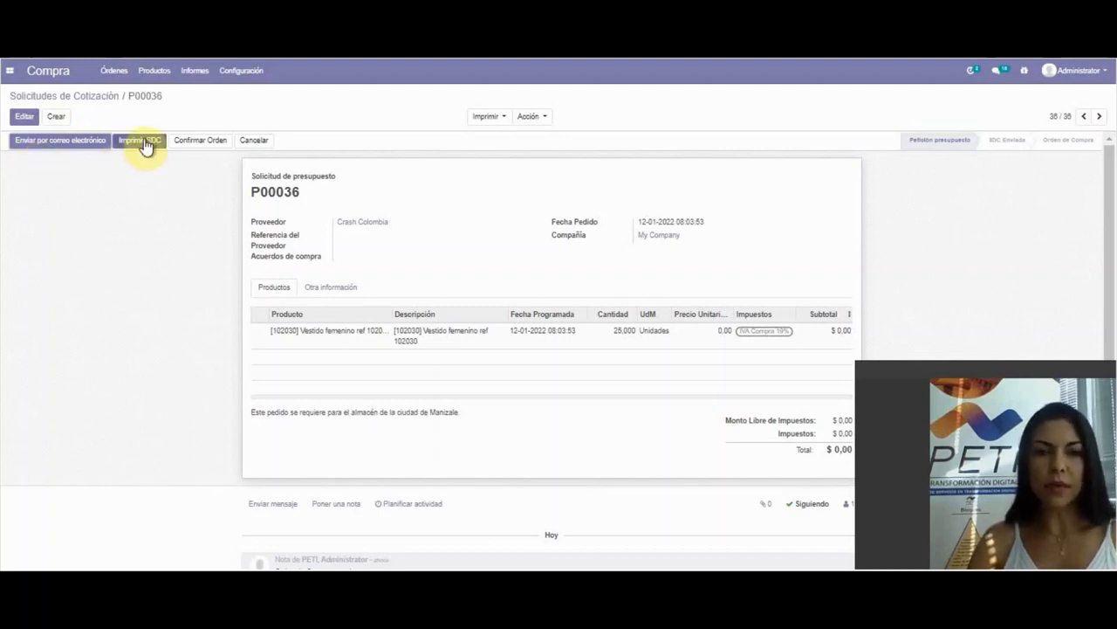
Start sending the quotation request by email, filling in and saving Crash Colombia's missing contact email and phone from the suggested entry
{"action": "left_click", "coordinate": [73, 148]}
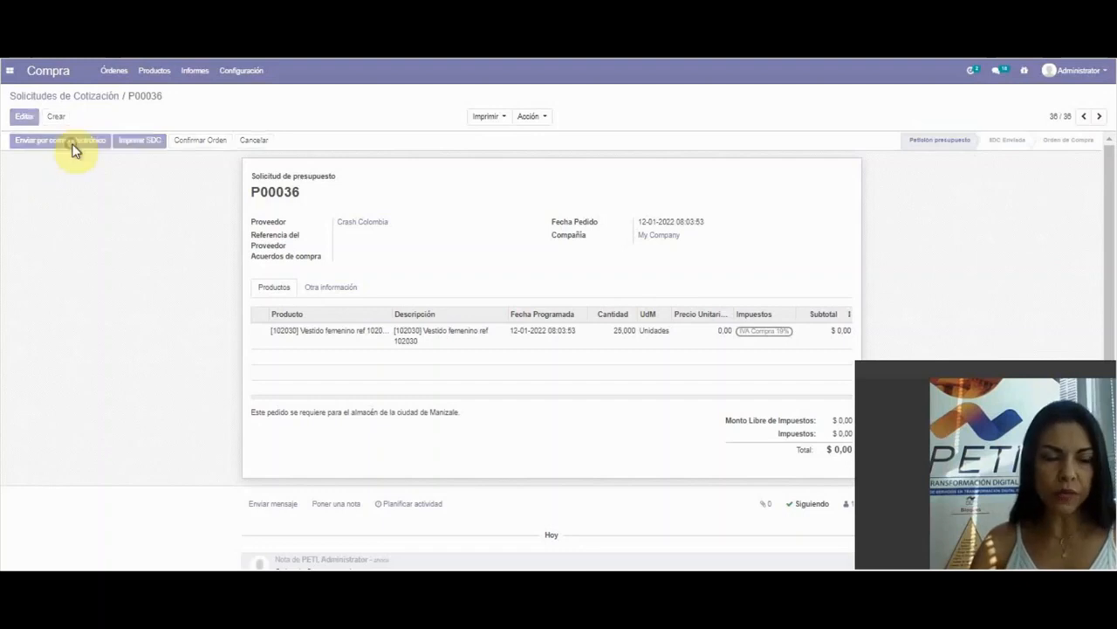
{"action": "left_click", "coordinate": [694, 323]}
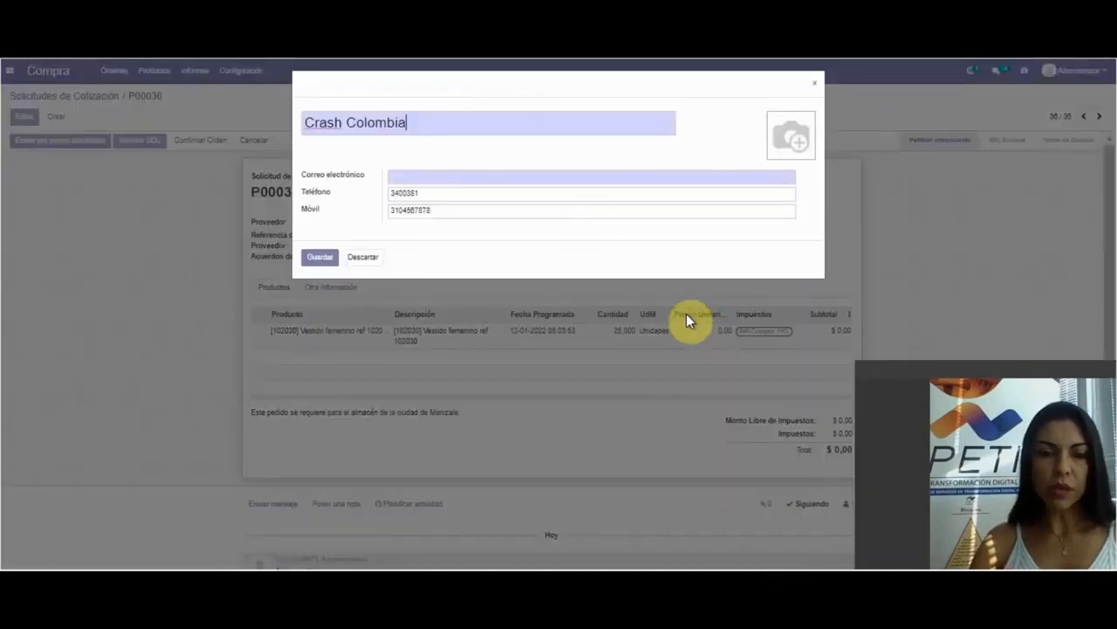
{"action": "left_click", "coordinate": [400, 177]}
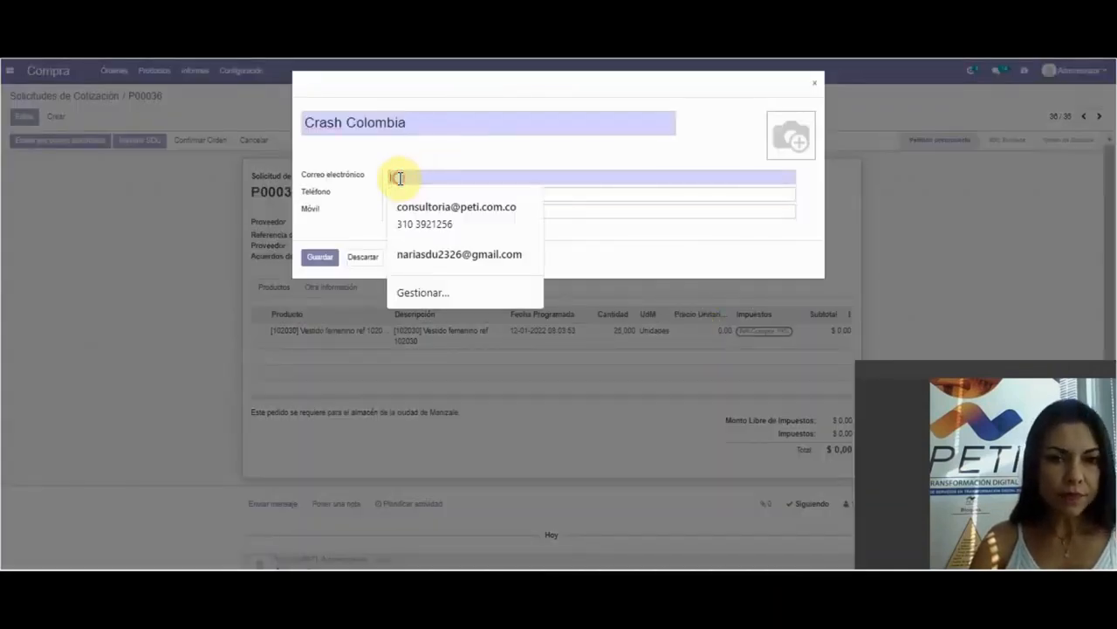
{"action": "left_click", "coordinate": [456, 225]}
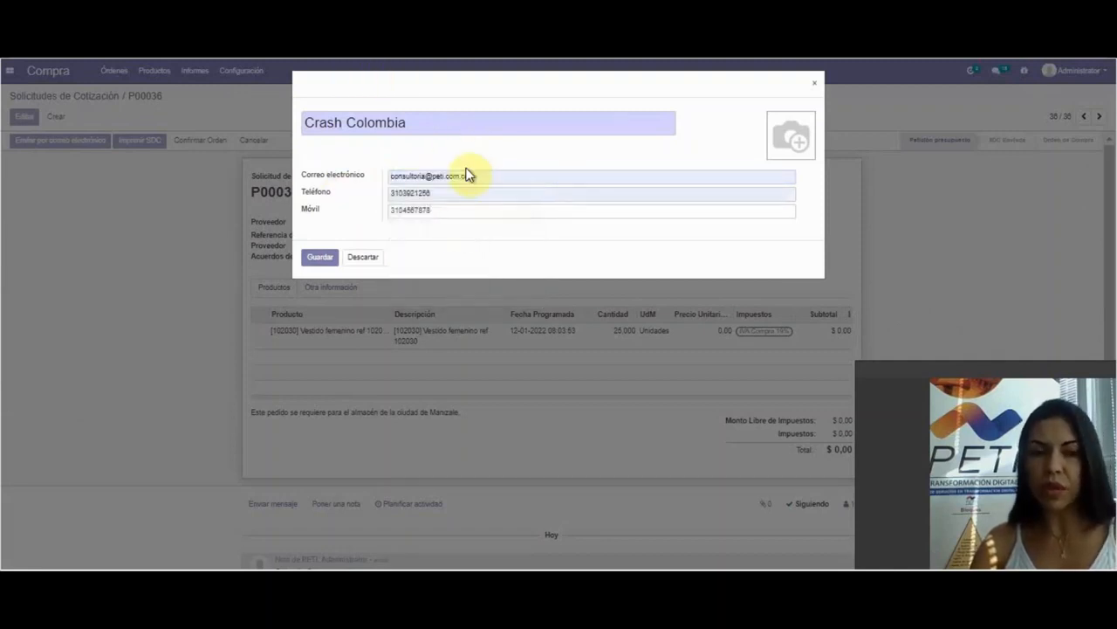
{"action": "left_click", "coordinate": [323, 260]}
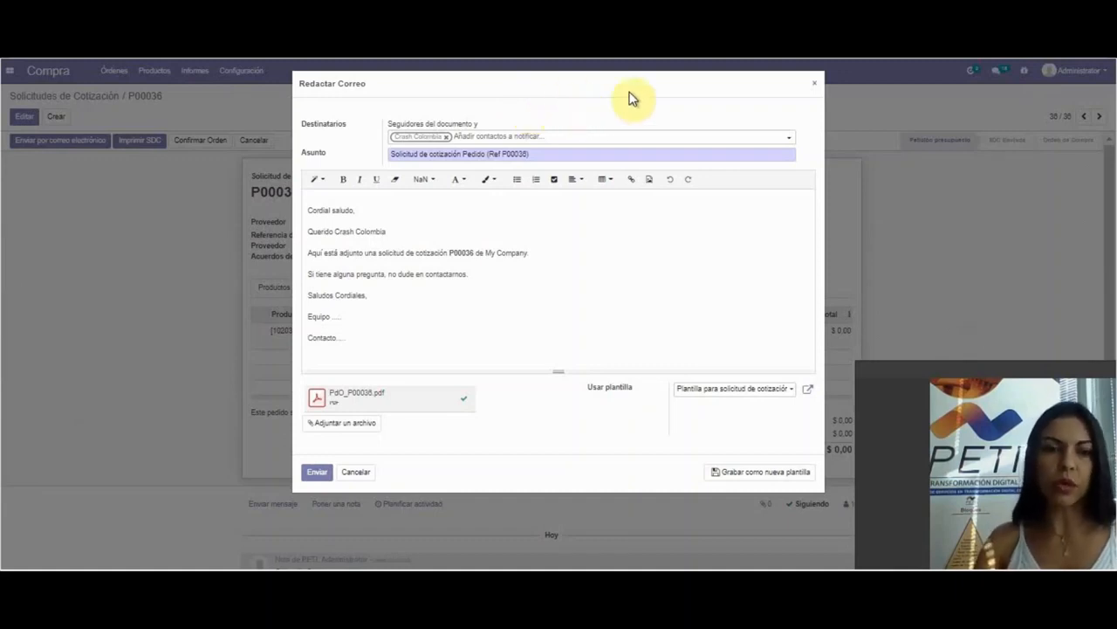
Examine the email draft's subject, the suggested contacts for additional recipients and the message text
{"action": "left_click", "coordinate": [311, 203]}
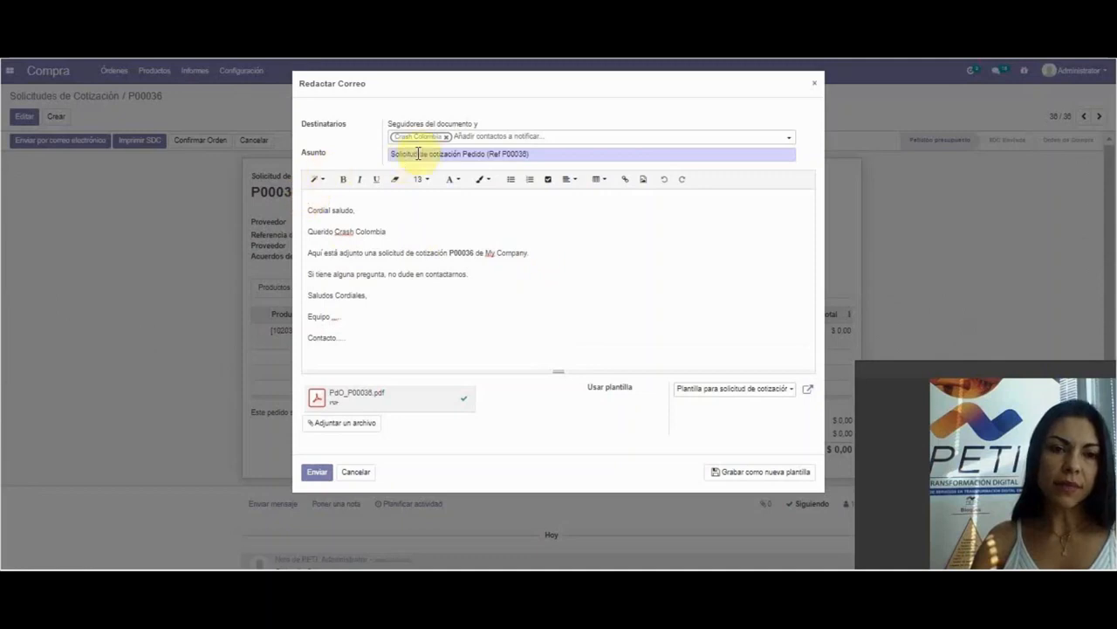
{"action": "left_click_drag", "start_coordinate": [392, 153], "coordinate": [524, 150]}
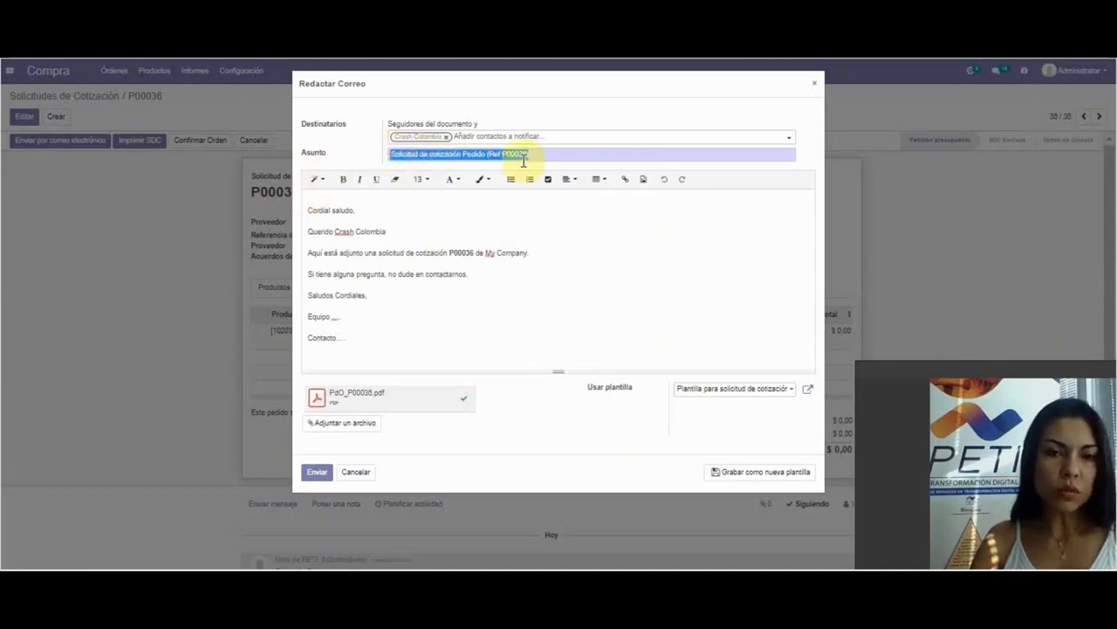
{"action": "left_click", "coordinate": [633, 157]}
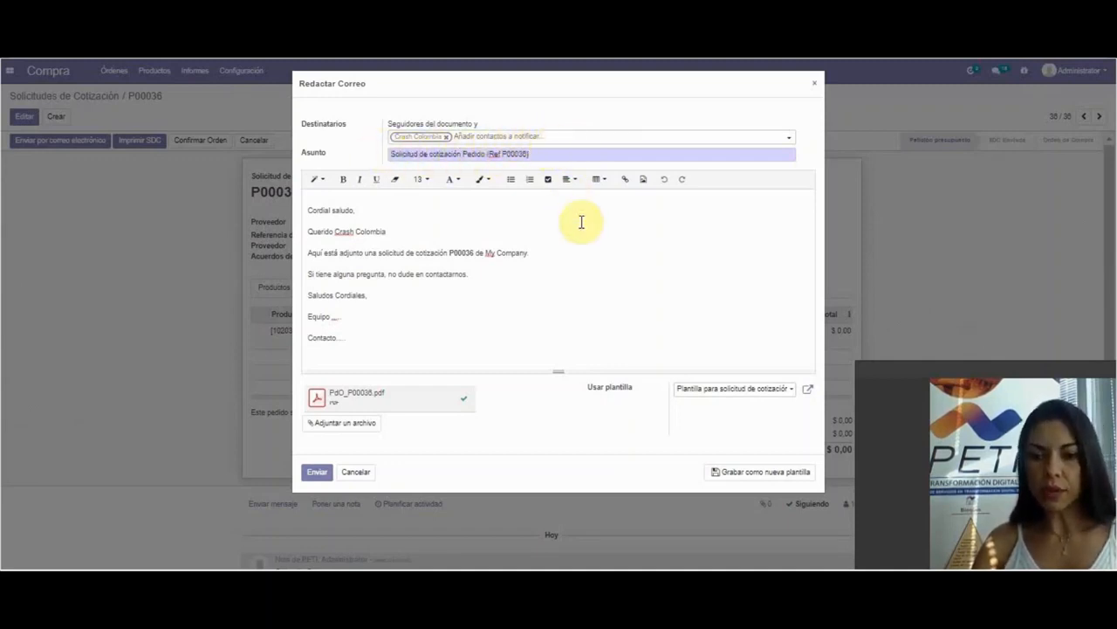
{"action": "left_click", "coordinate": [484, 140]}
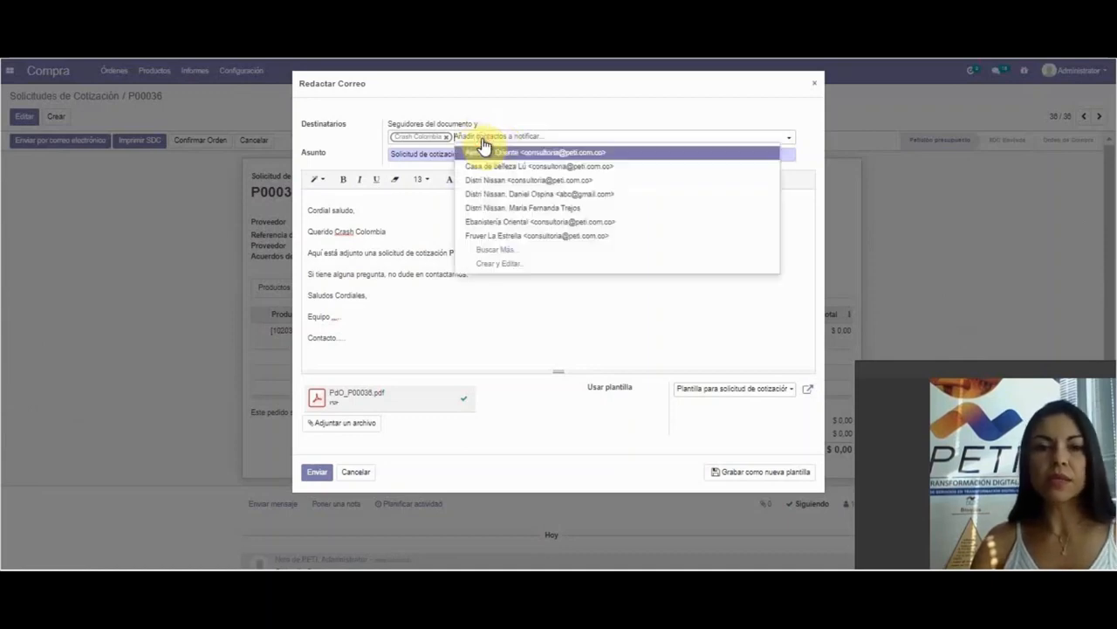
{"action": "left_click", "coordinate": [523, 117]}
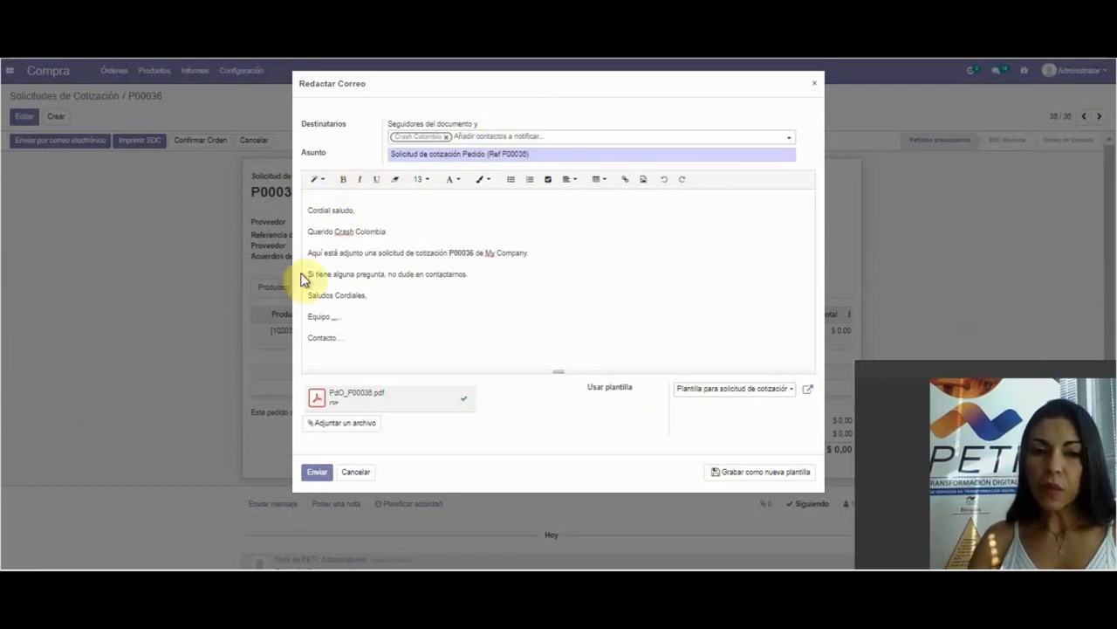
{"action": "triple_click", "coordinate": [313, 210]}
{"action": "left_click_drag", "start_coordinate": [313, 211], "coordinate": [511, 337]}
{"action": "left_click", "coordinate": [528, 328]}
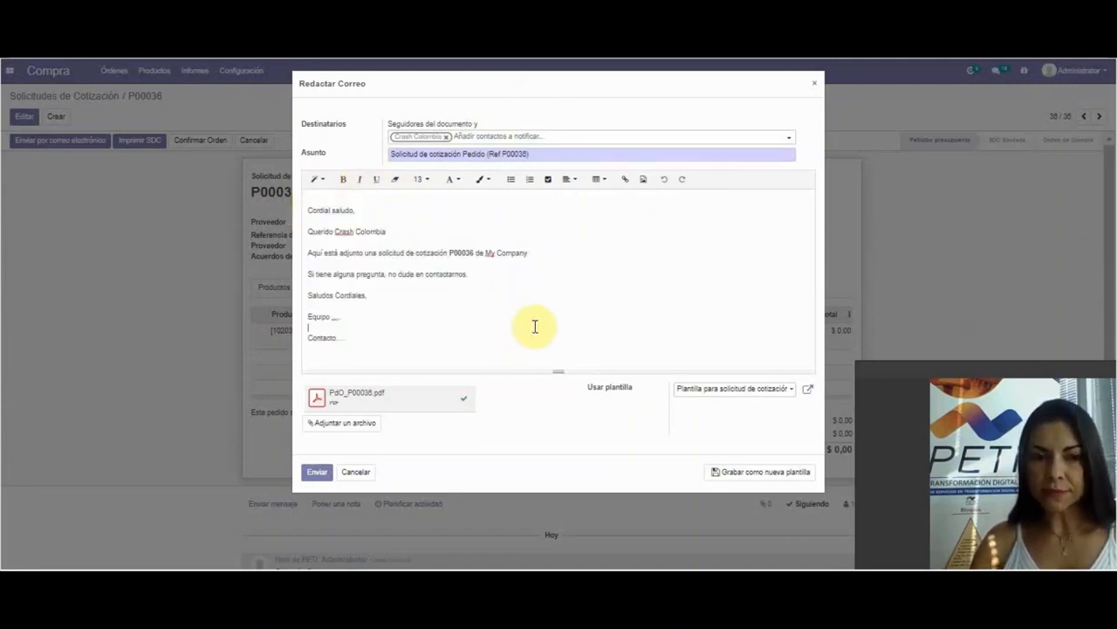
{"action": "left_click", "coordinate": [311, 208]}
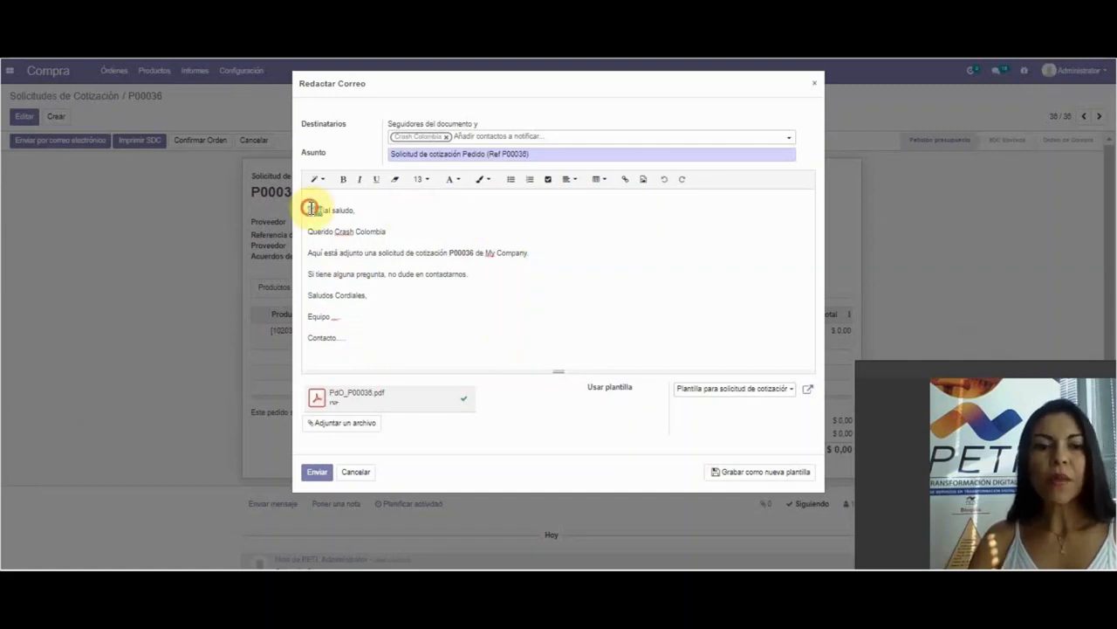
{"action": "left_click_drag", "start_coordinate": [311, 208], "coordinate": [387, 331]}
{"action": "left_click", "coordinate": [386, 332]}
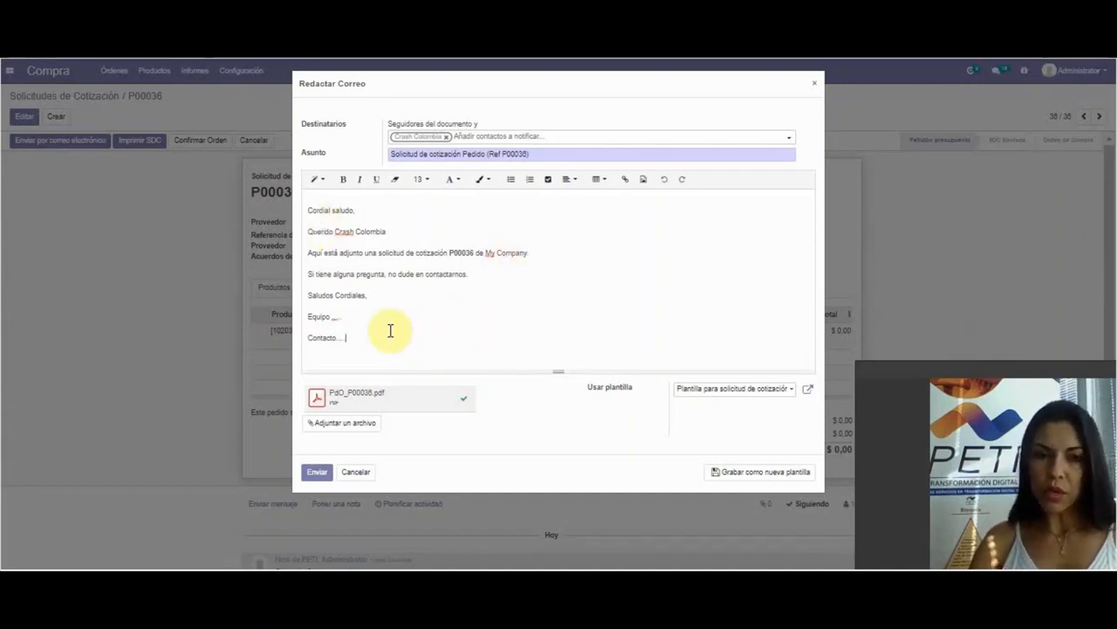
Apply the Orden de Compra: My Company Pedido (Ref P00025) template to the email and examine its message text
{"action": "left_click", "coordinate": [728, 393]}
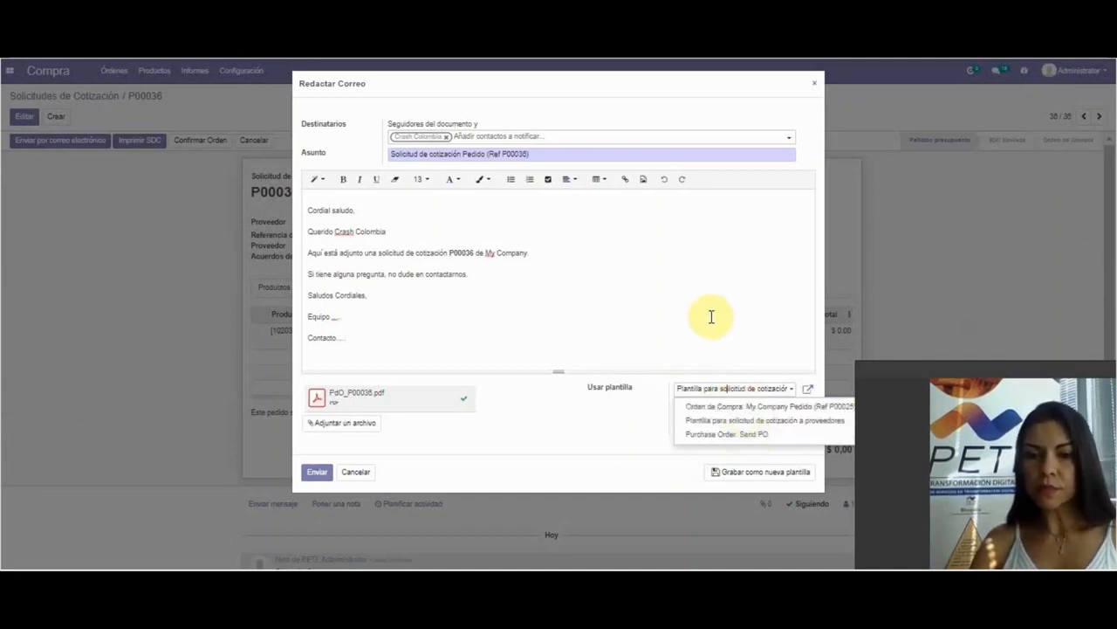
{"action": "left_click", "coordinate": [703, 426]}
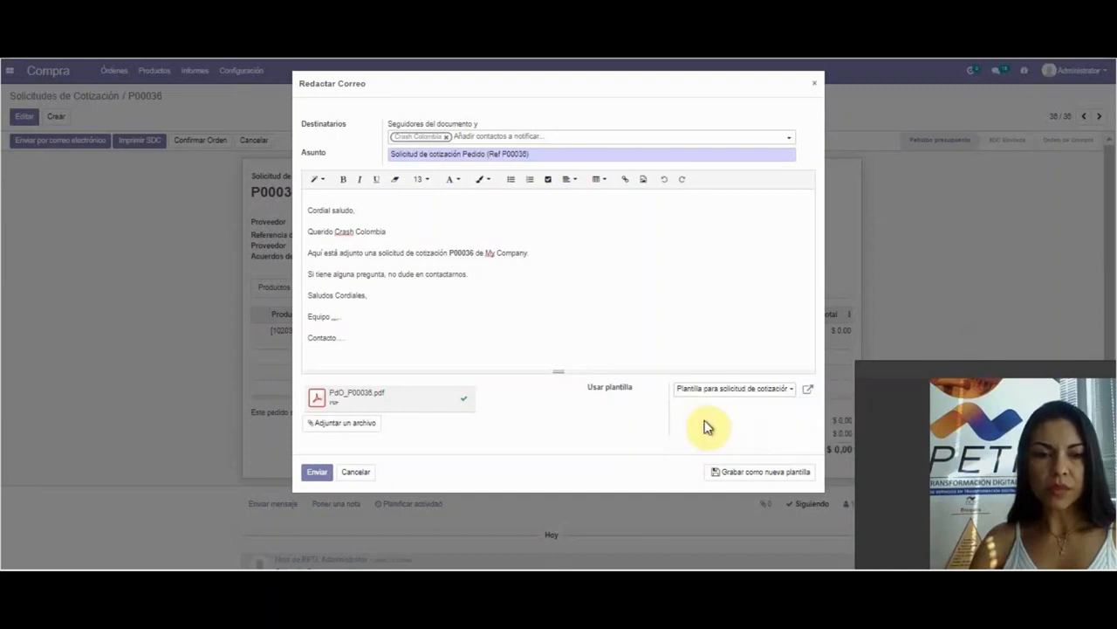
{"action": "left_click", "coordinate": [729, 393]}
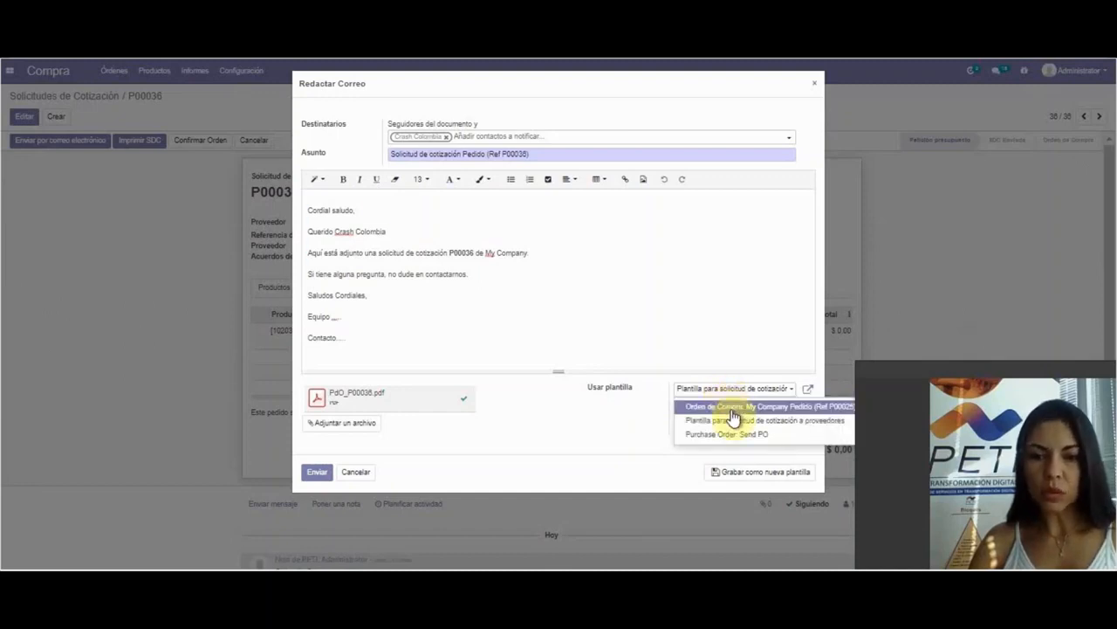
{"action": "left_click", "coordinate": [728, 407]}
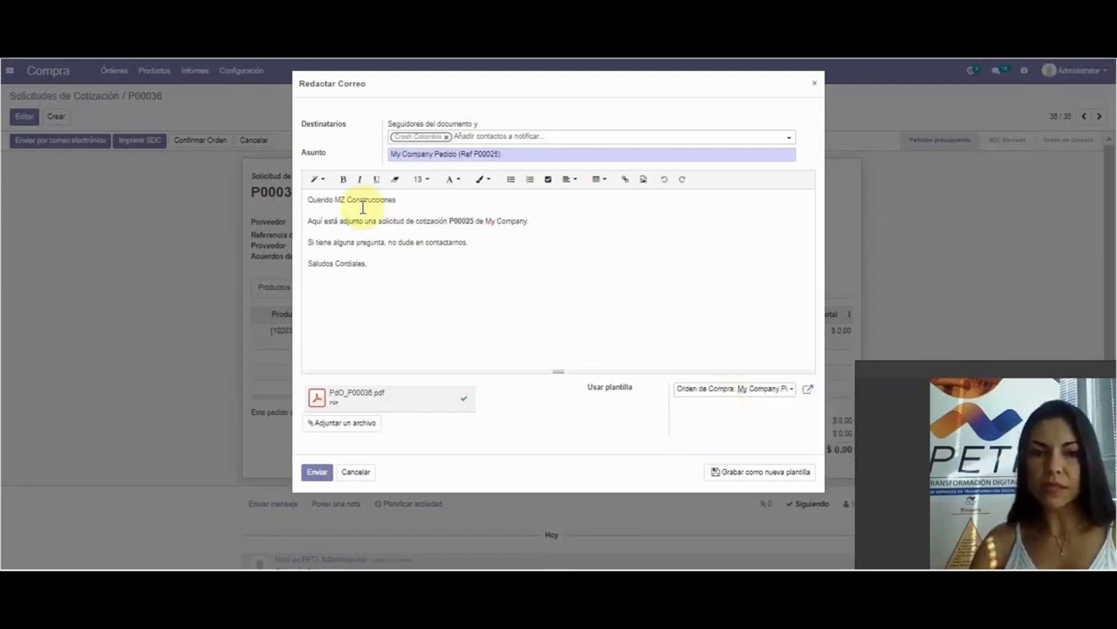
{"action": "left_click", "coordinate": [732, 394]}
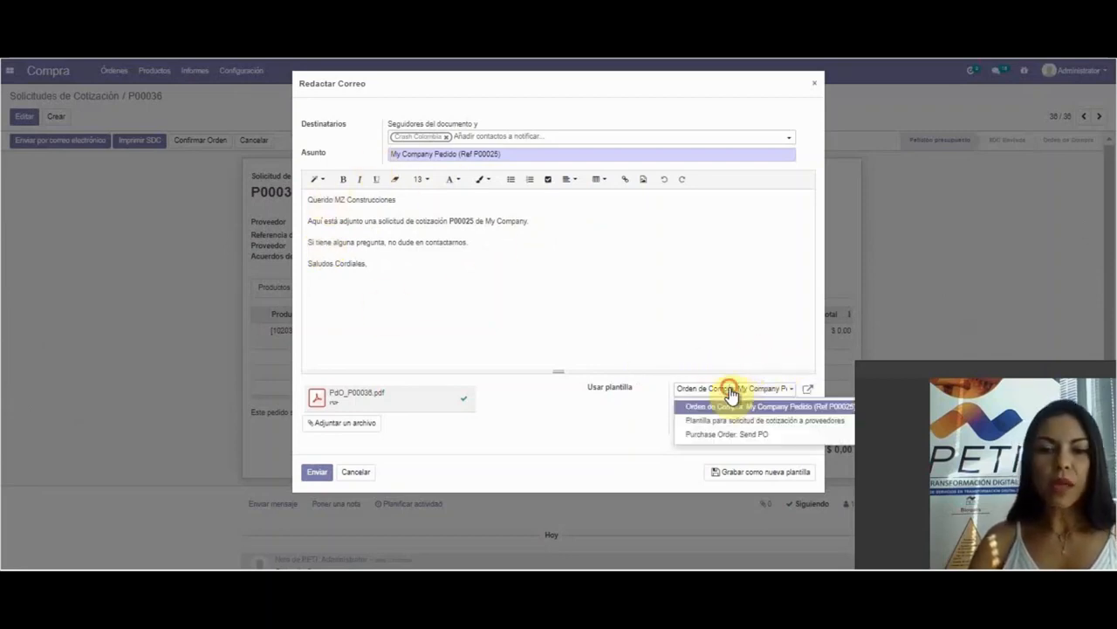
{"action": "left_click", "coordinate": [638, 274]}
{"action": "left_click_drag", "start_coordinate": [316, 192], "coordinate": [407, 259]}
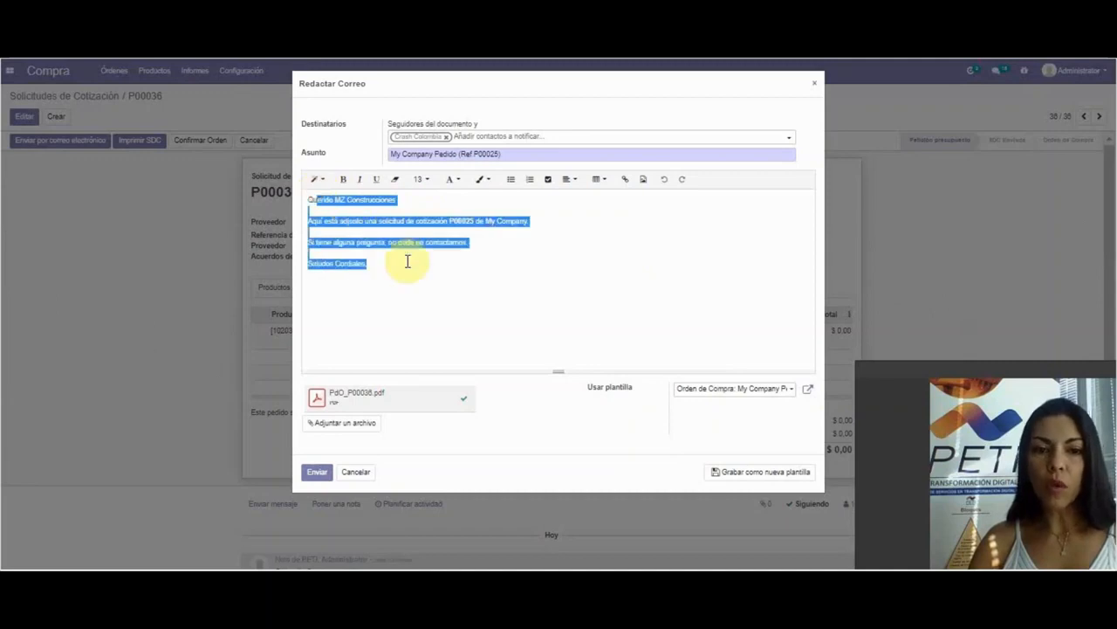
{"action": "left_click", "coordinate": [486, 297]}
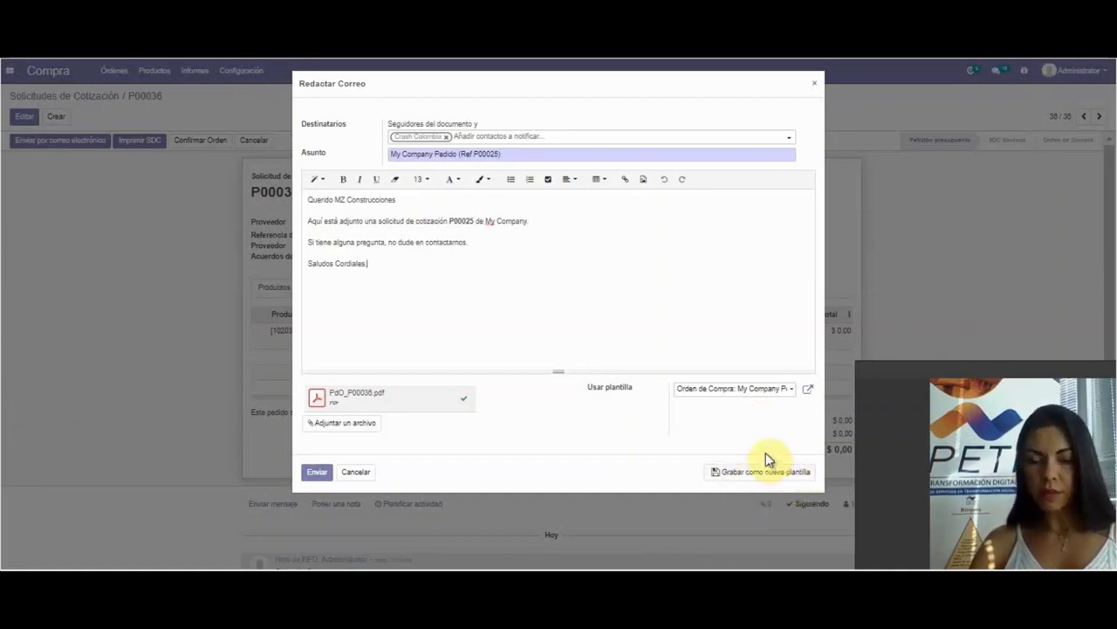
Try the Purchase Order: Send PO template and switch the email back to Plantilla para solicitud de cotización a proveedores
{"action": "left_click", "coordinate": [777, 393]}
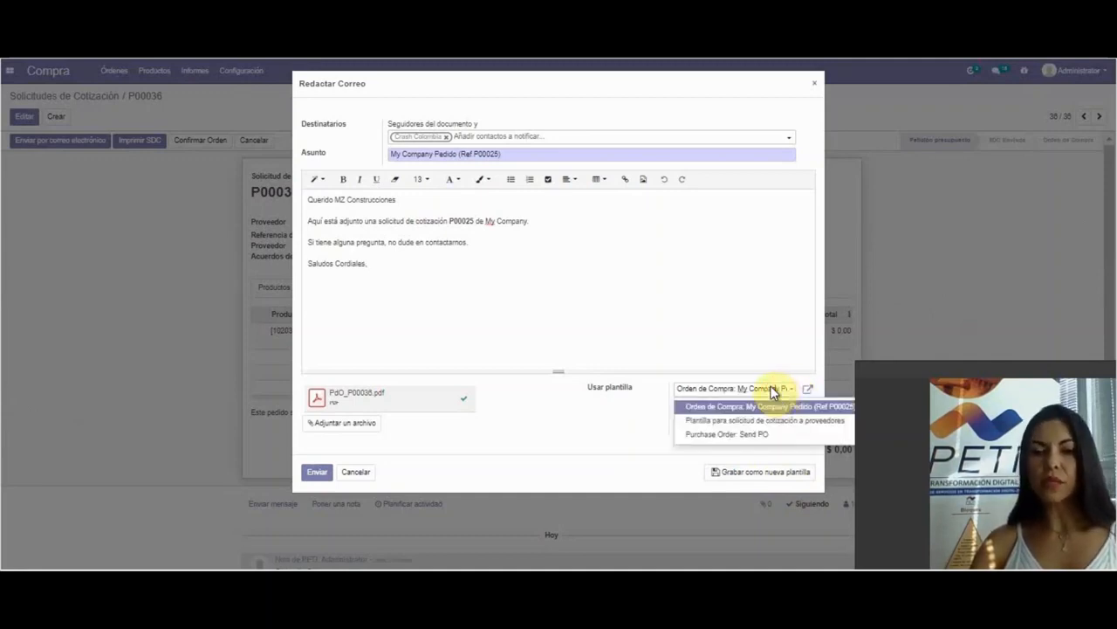
{"action": "left_click", "coordinate": [764, 435]}
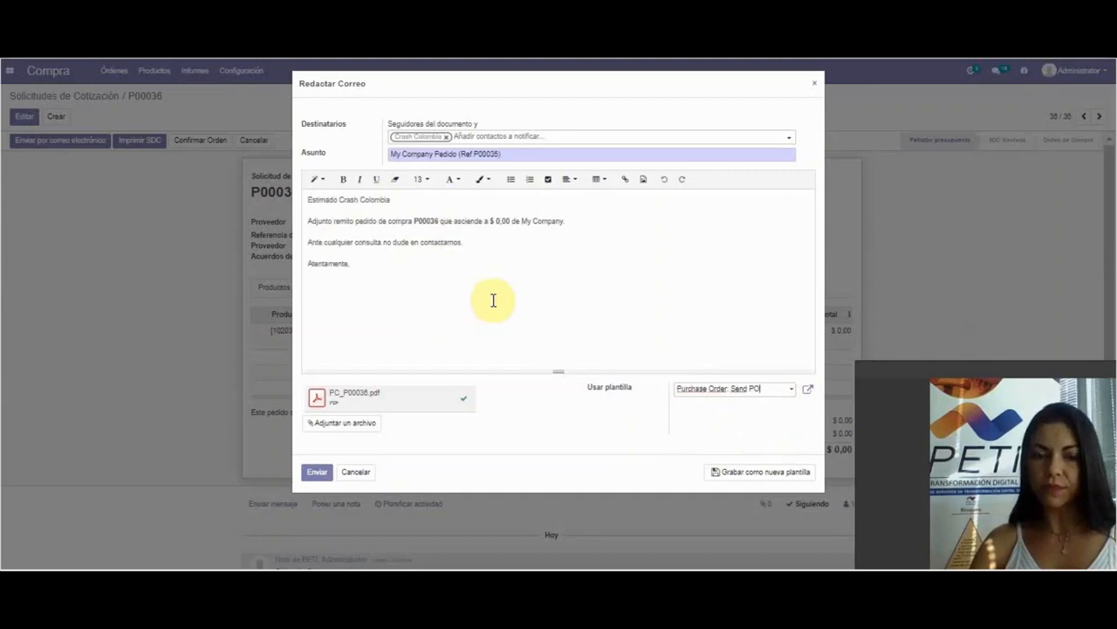
{"action": "left_click", "coordinate": [736, 390]}
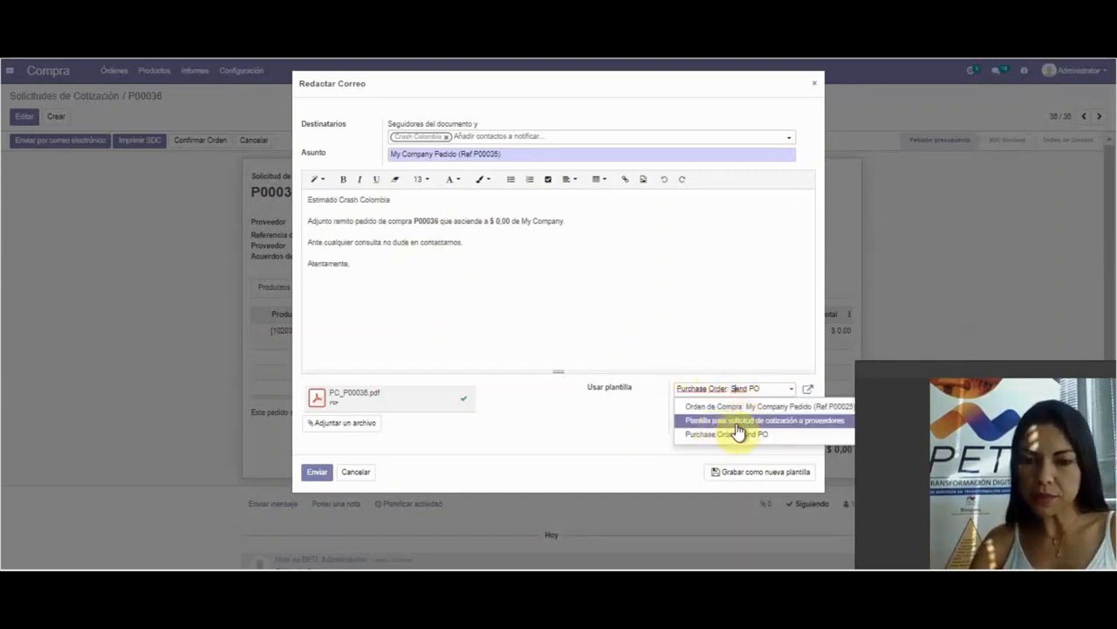
{"action": "left_click", "coordinate": [725, 427]}
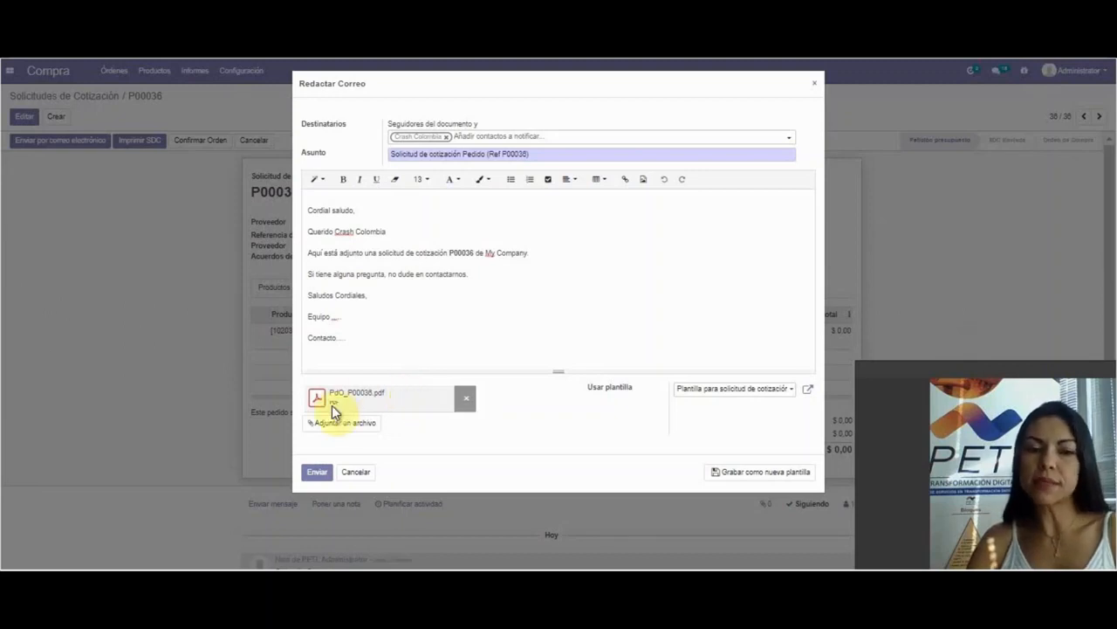
Open the attached PdO_P00036.pdf from the draft and send the quotation request email to Crash Colombia
{"action": "left_click", "coordinate": [382, 395]}
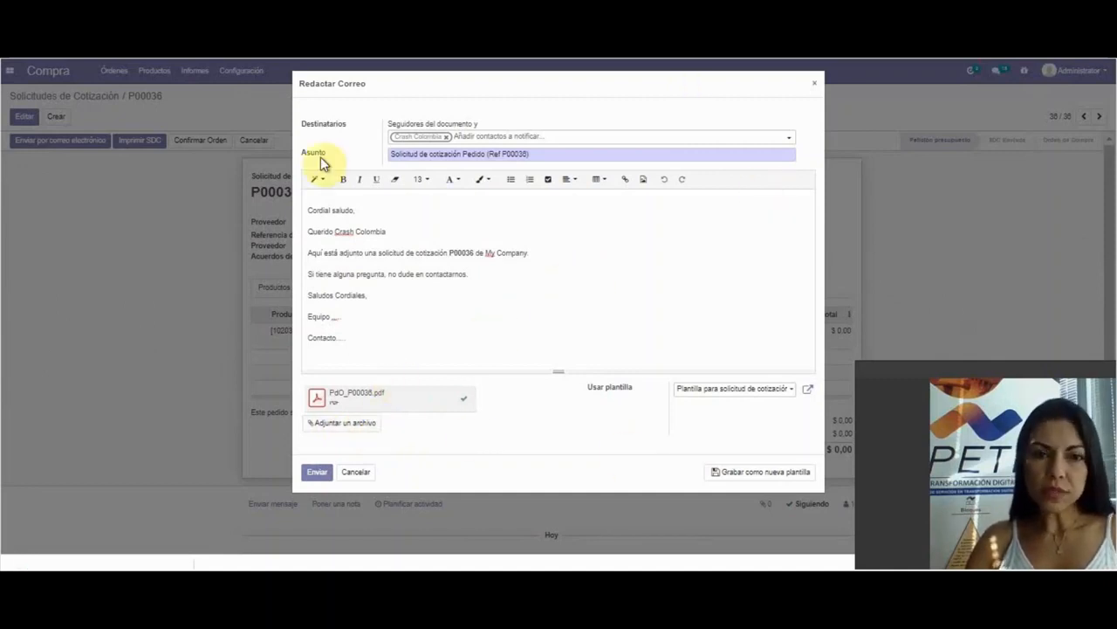
{"action": "left_click", "coordinate": [317, 475]}
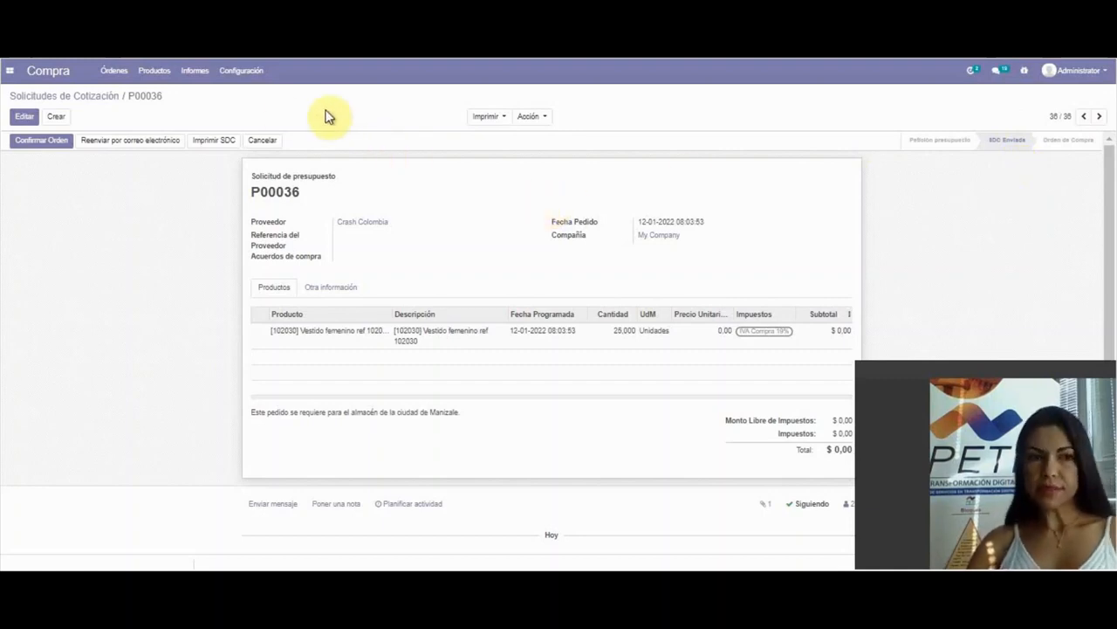
Reopen request P00036 from the quotation request list for editing and set the Vestido femenino line's Precio Unitario to 95000
{"action": "left_click", "coordinate": [75, 103]}
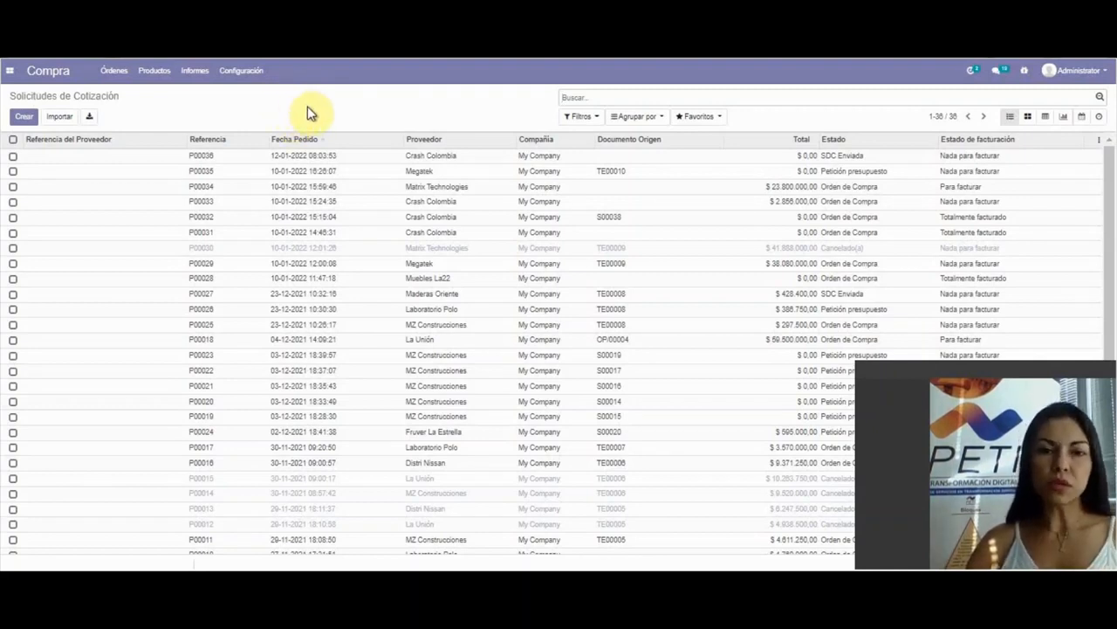
{"action": "left_click", "coordinate": [282, 155]}
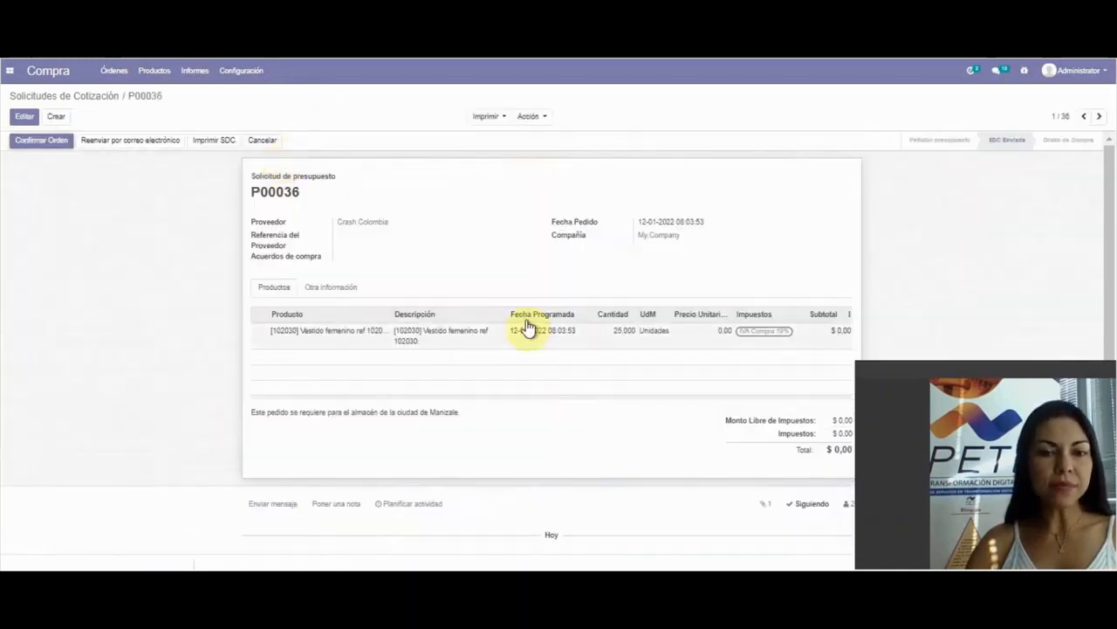
{"action": "left_click", "coordinate": [24, 116]}
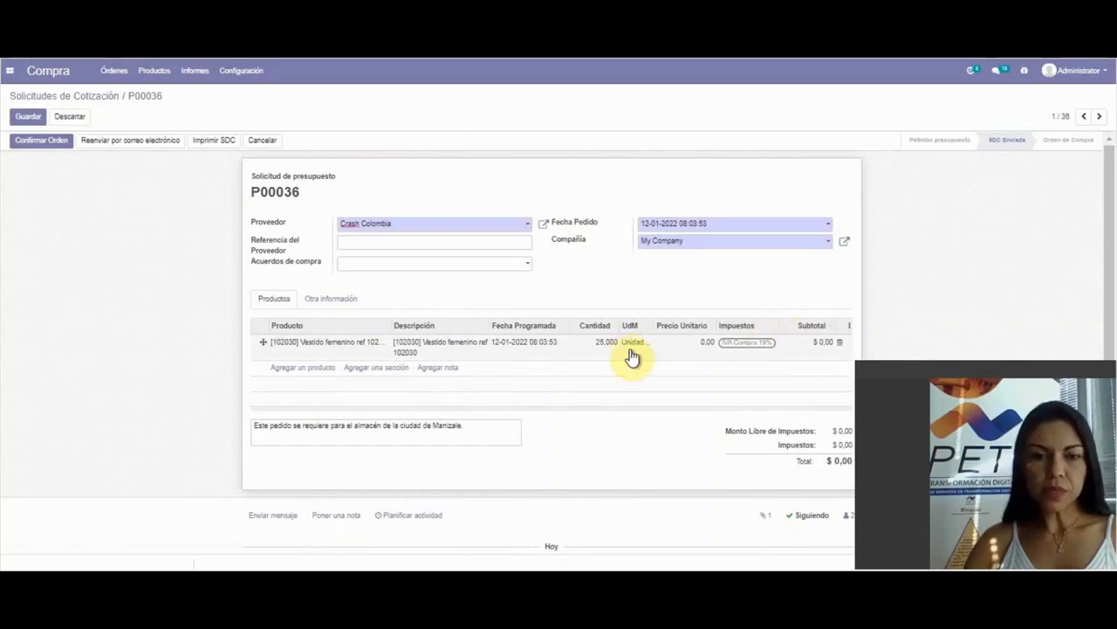
{"action": "left_click", "coordinate": [703, 343]}
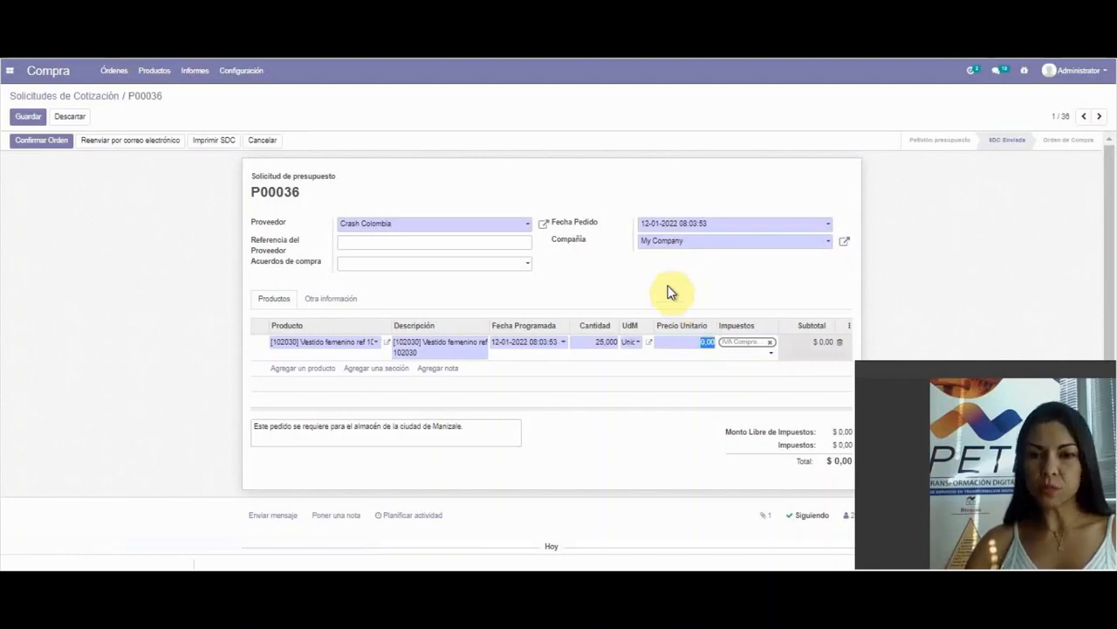
{"action": "type", "text": "95000"}
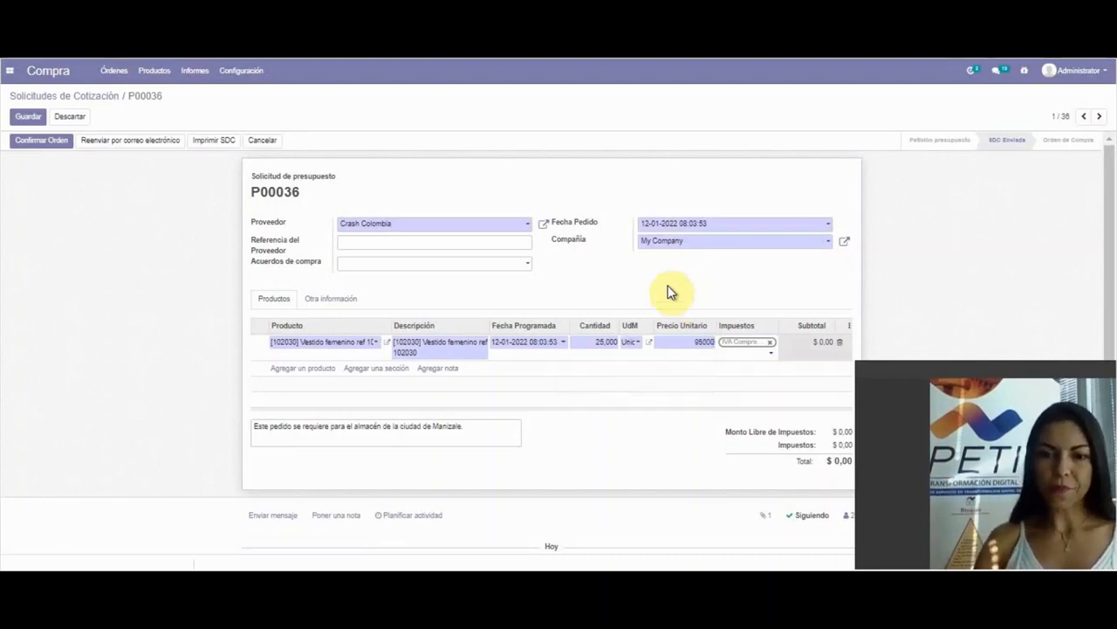
{"action": "key", "text": "Return"}
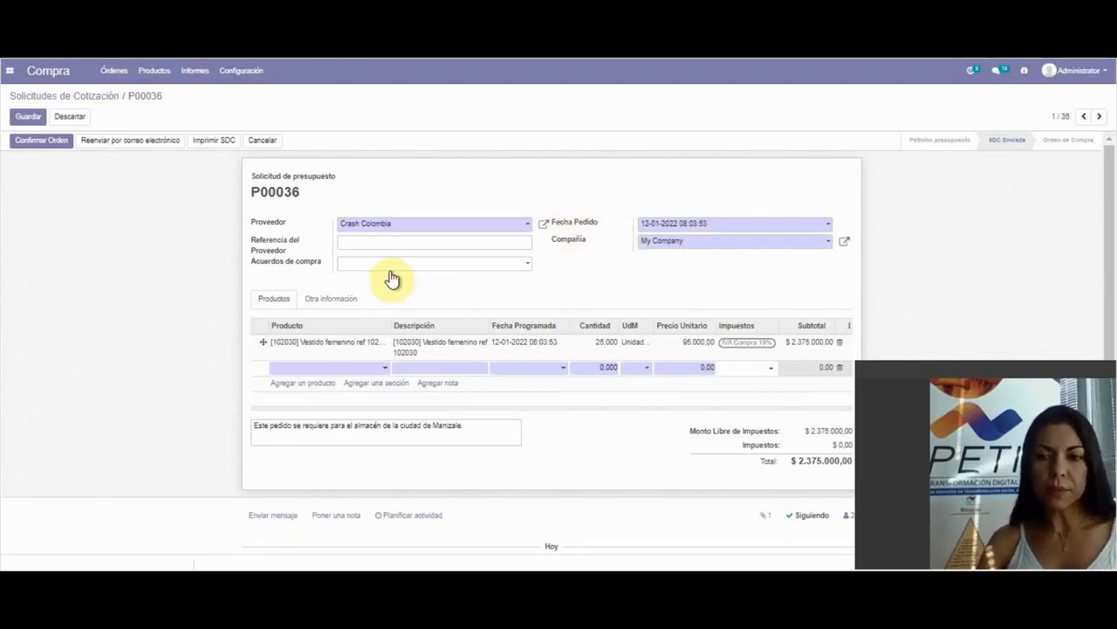
Correct the city in the terms to "Manizales", save the request and confirm it as a purchase order
{"action": "left_click", "coordinate": [478, 427]}
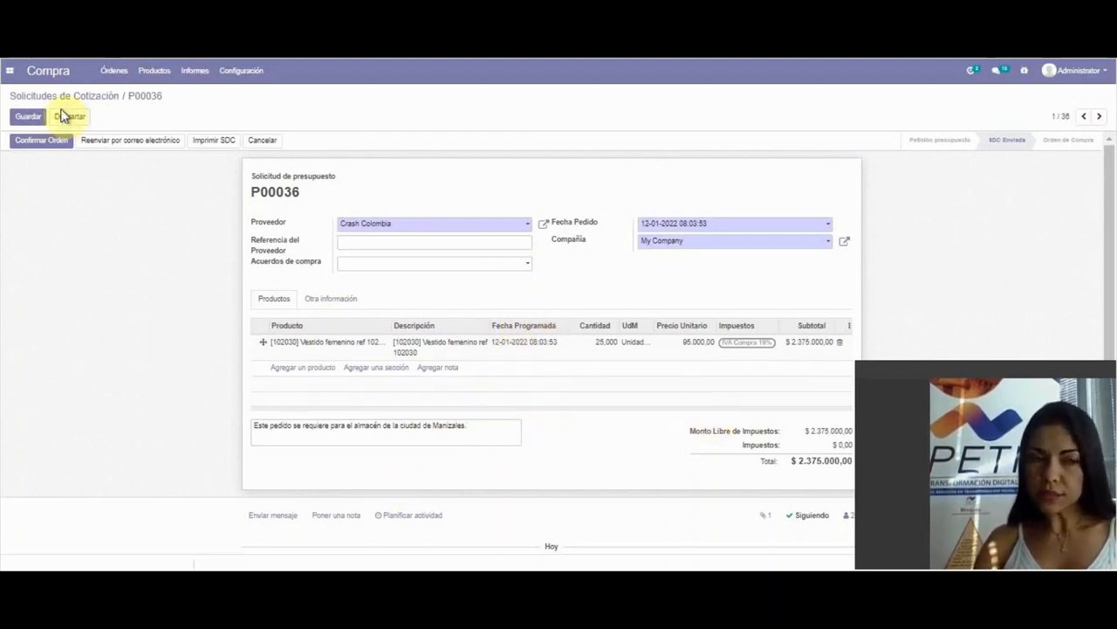
{"action": "left_click", "coordinate": [26, 117]}
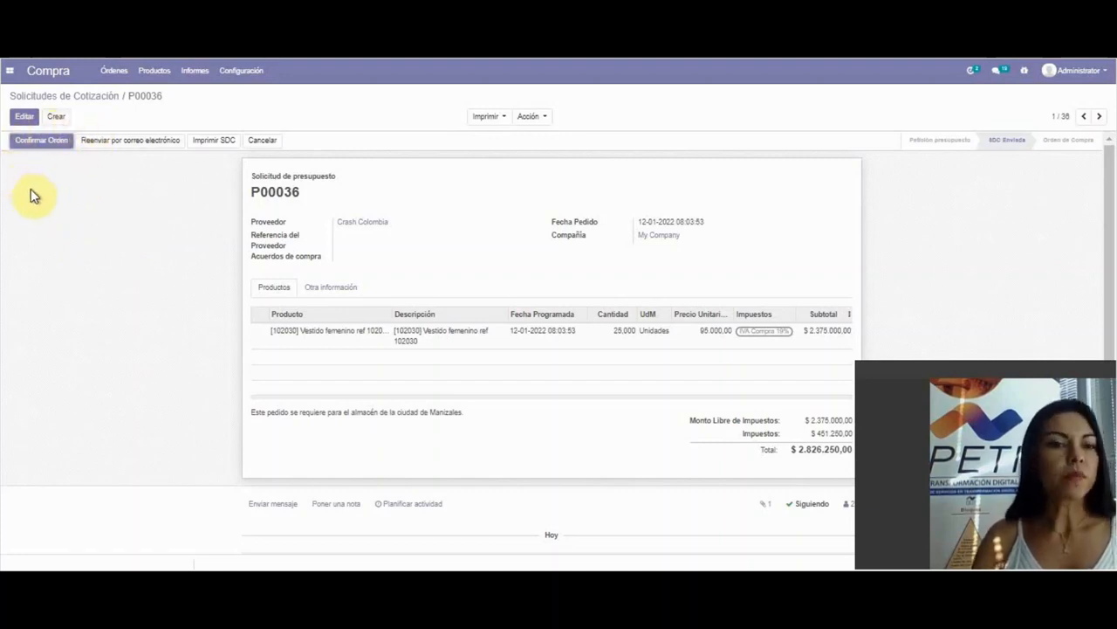
{"action": "left_click", "coordinate": [38, 142]}
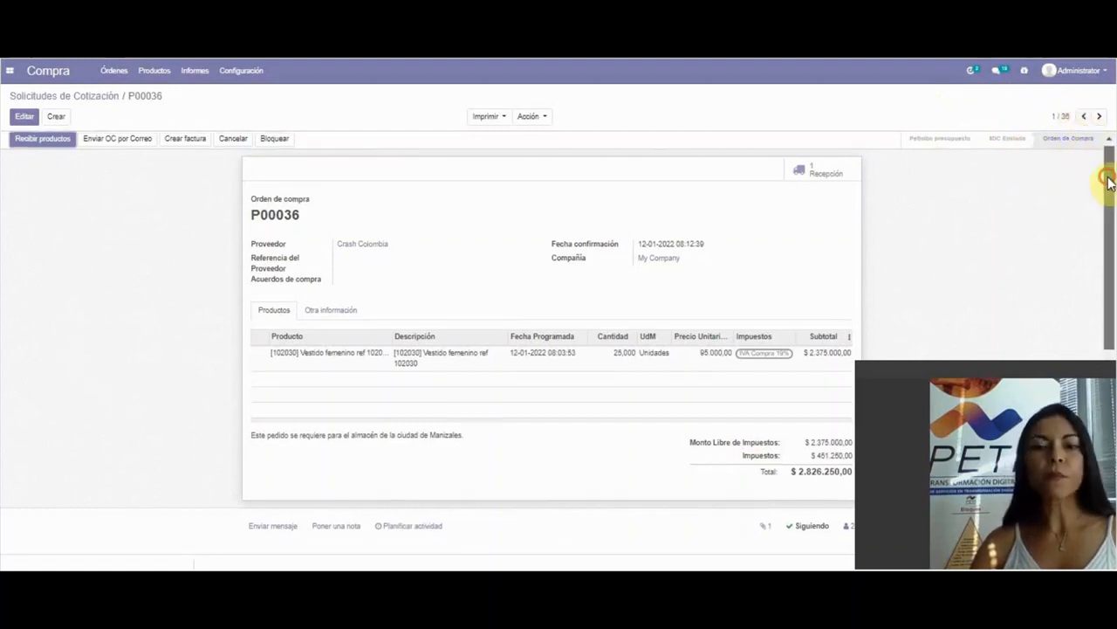
{"action": "scroll", "coordinate": [1110, 196], "scroll_direction": "down", "scroll_amount": 1}
{"action": "scroll", "coordinate": [1111, 197], "scroll_direction": "up", "scroll_amount": 1}
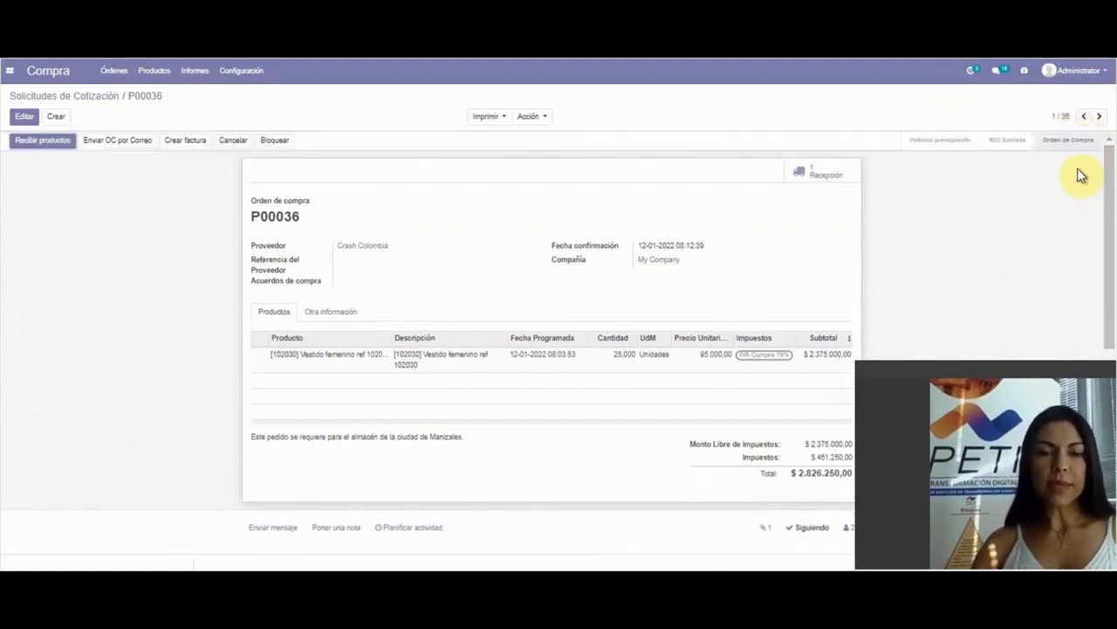
{"action": "triple_click", "coordinate": [963, 241]}
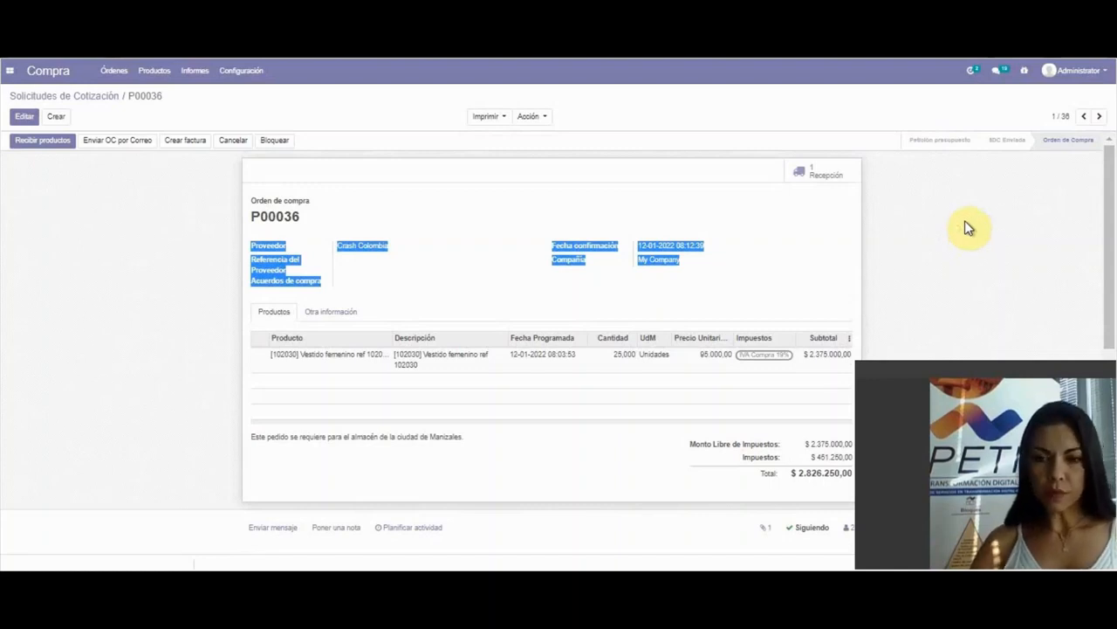
{"action": "left_click", "coordinate": [841, 225]}
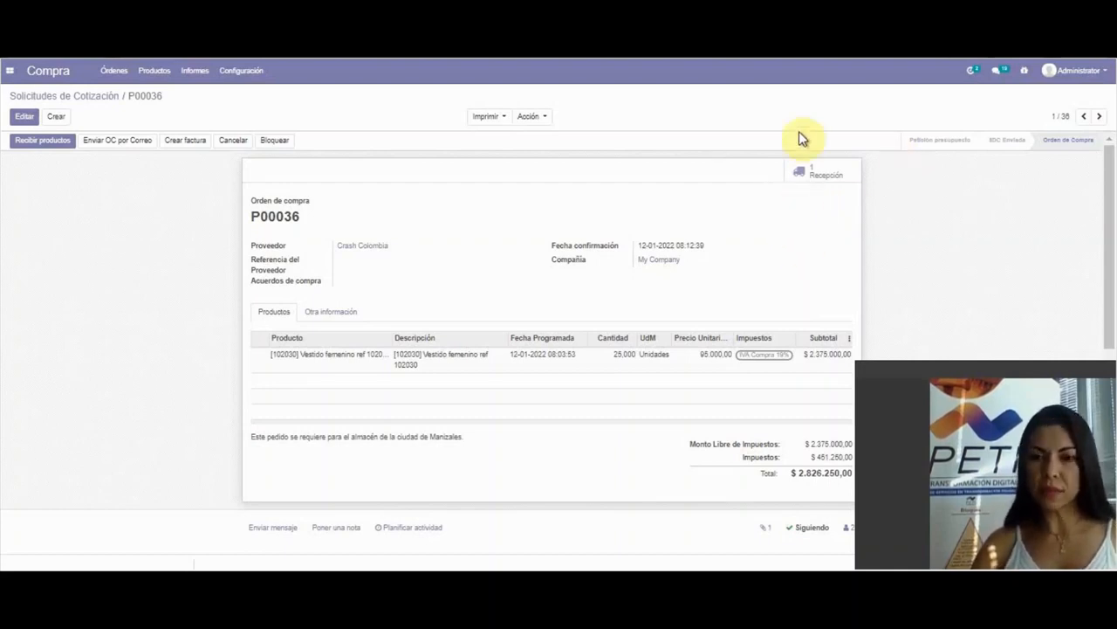
View the reception linked to purchase order P00036 and return to the order
{"action": "left_click", "coordinate": [821, 175]}
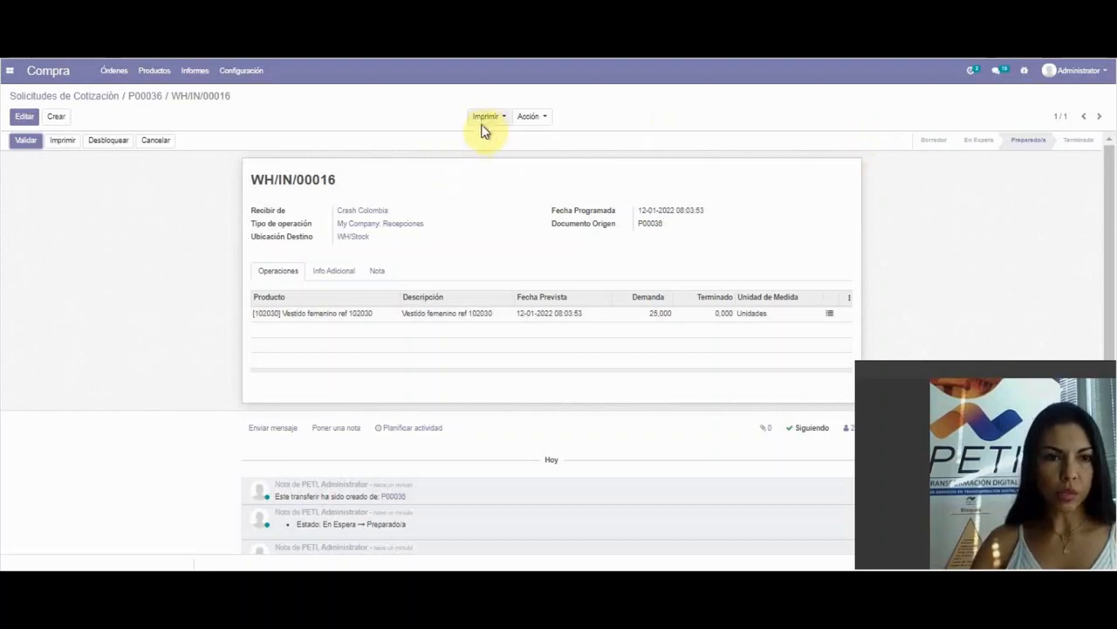
{"action": "left_click", "coordinate": [143, 97]}
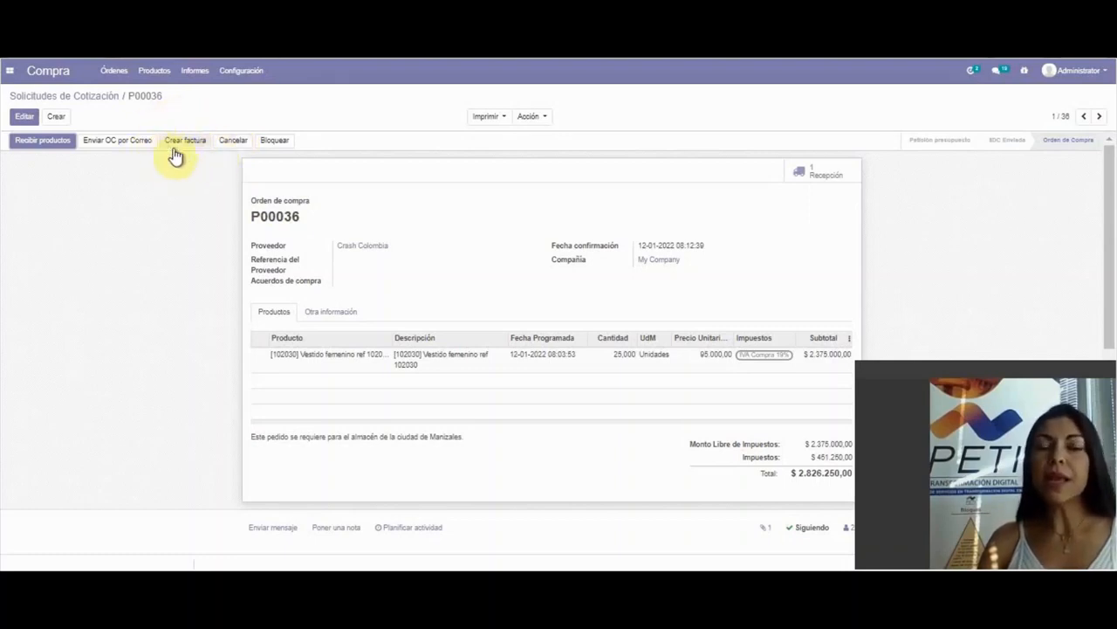
Email purchase order P00036 to Crash Colombia with the Purchase Order: Send PO template and open the order's linked reception
{"action": "left_click", "coordinate": [251, 115]}
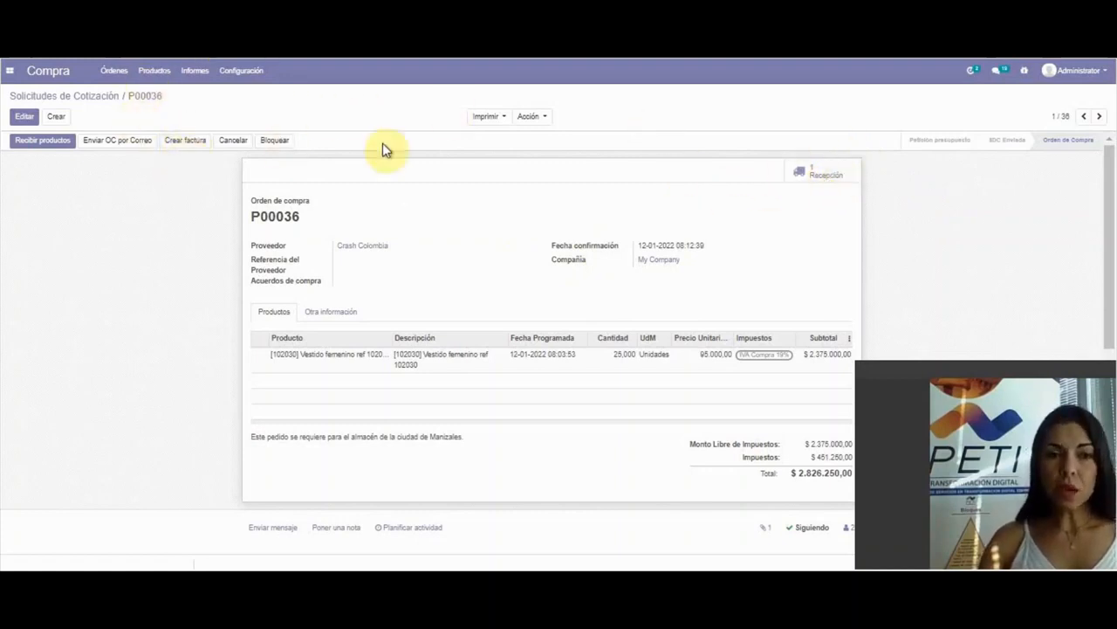
{"action": "left_click", "coordinate": [136, 148]}
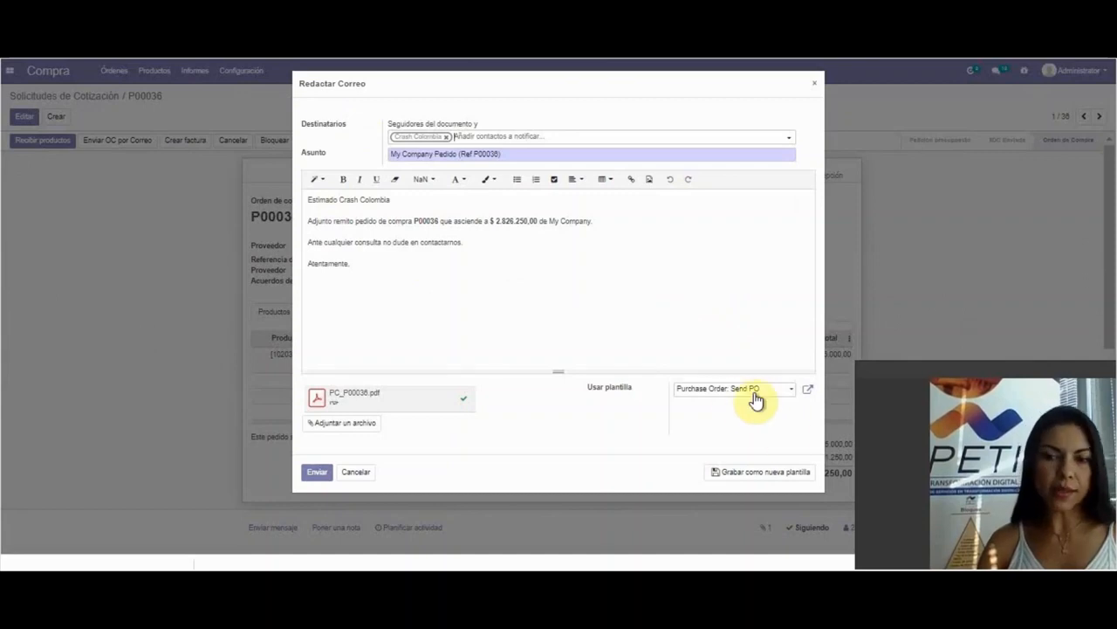
{"action": "left_click", "coordinate": [318, 475]}
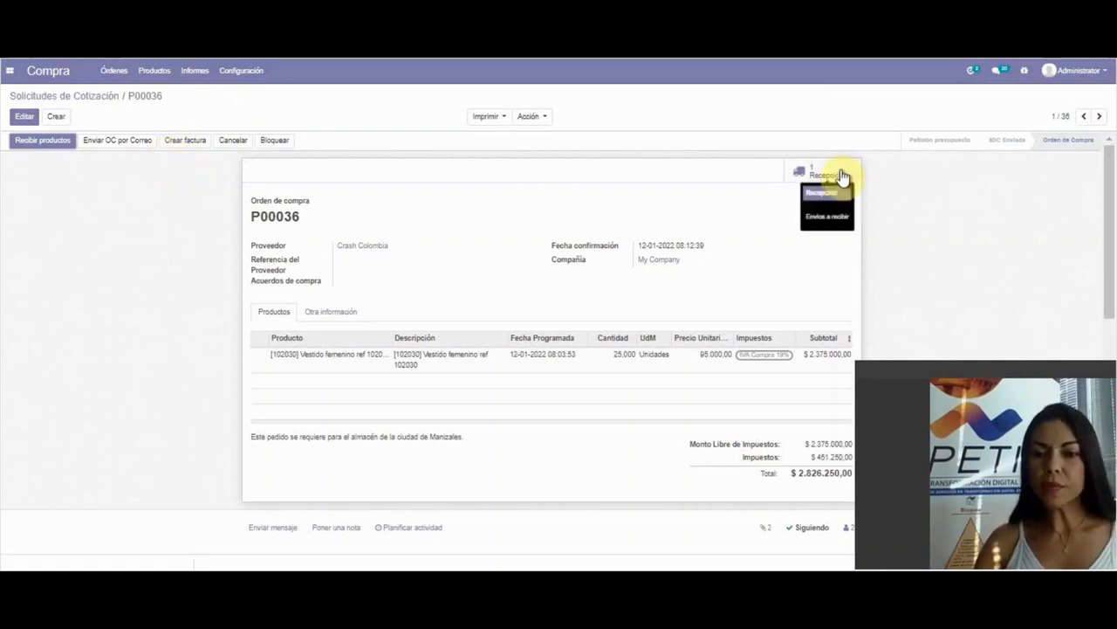
{"action": "left_click", "coordinate": [814, 175]}
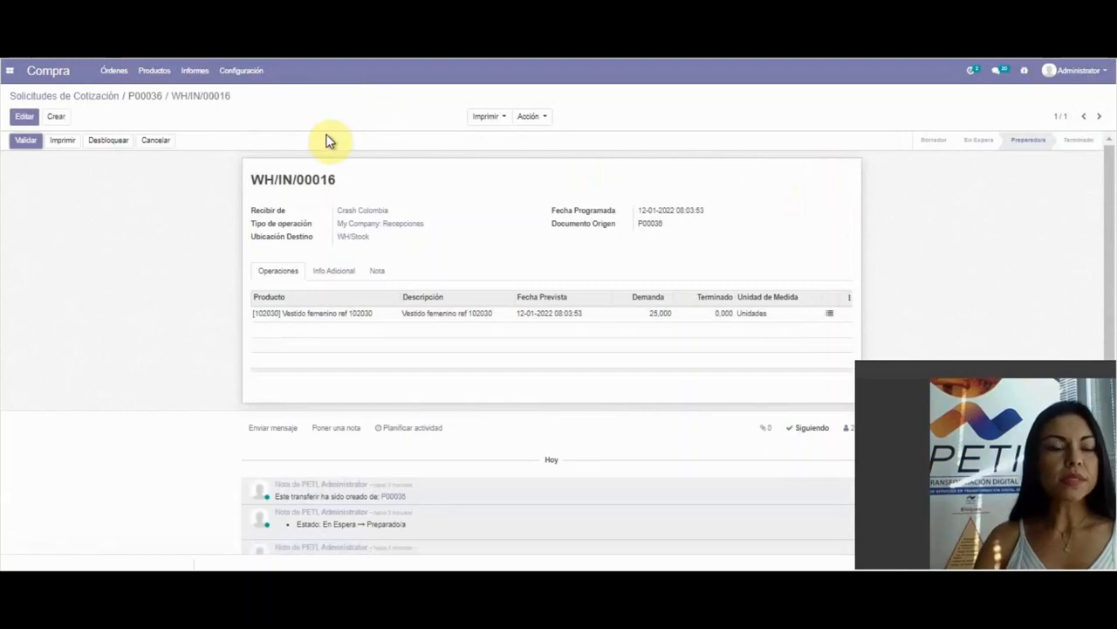
{"action": "left_click", "coordinate": [19, 142]}
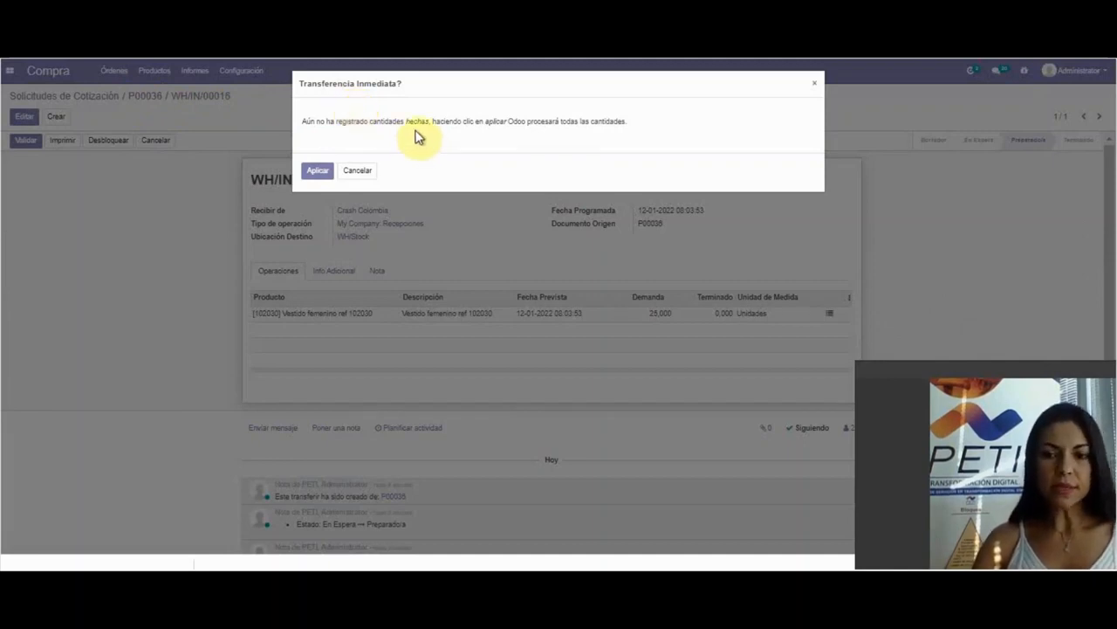
{"action": "left_click", "coordinate": [357, 171]}
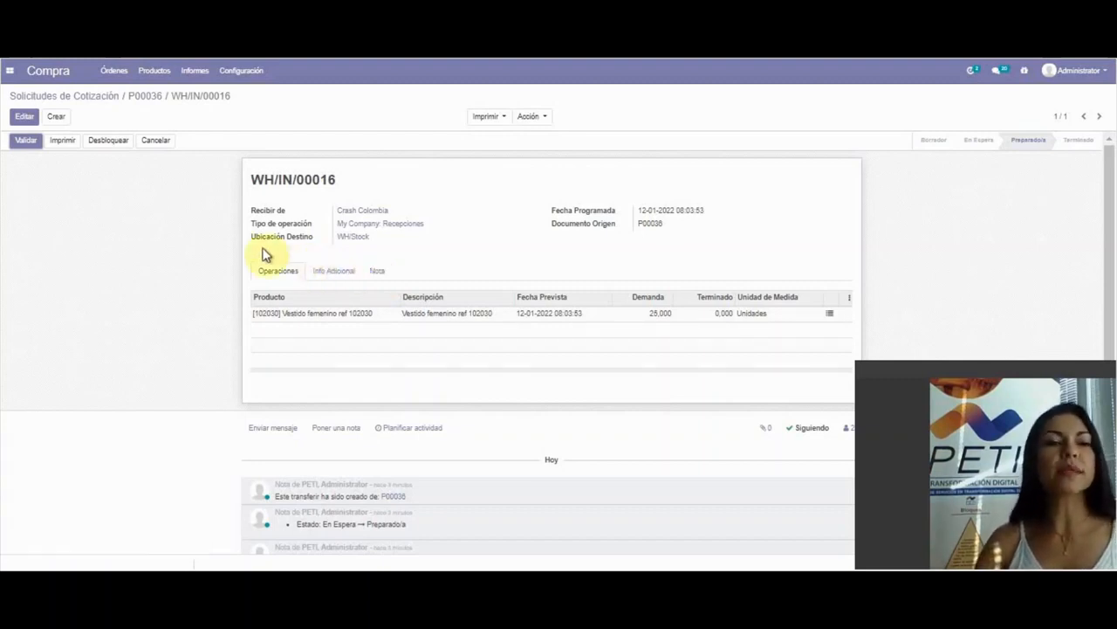
{"action": "left_click", "coordinate": [24, 141]}
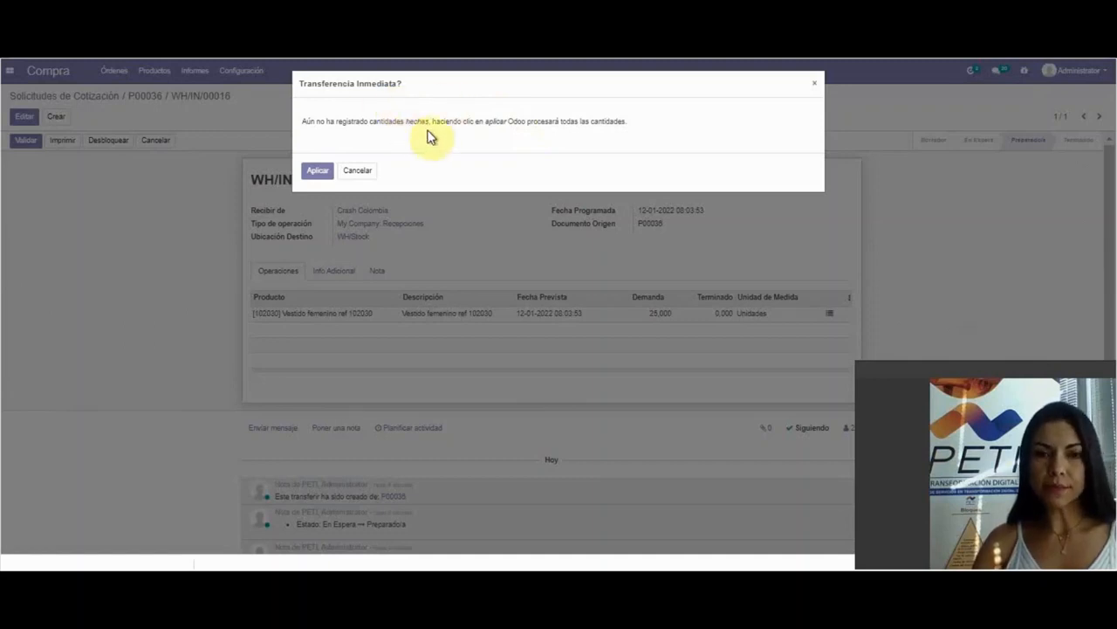
{"action": "left_click", "coordinate": [358, 170]}
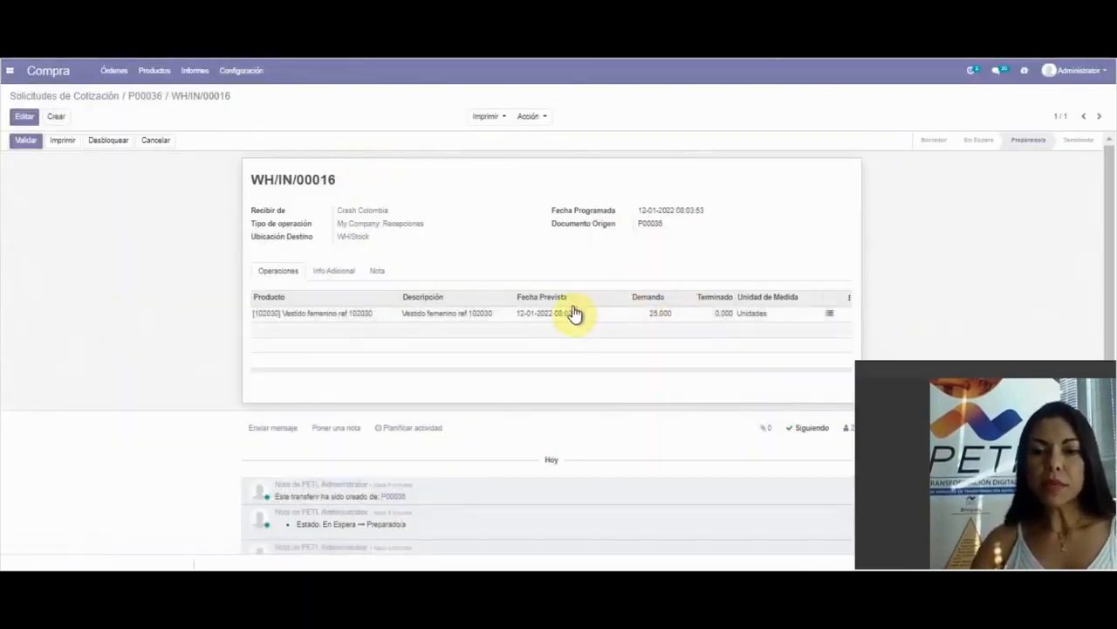
View the stock move details of the reception's Vestido femenino line and close them
{"action": "left_click", "coordinate": [718, 319]}
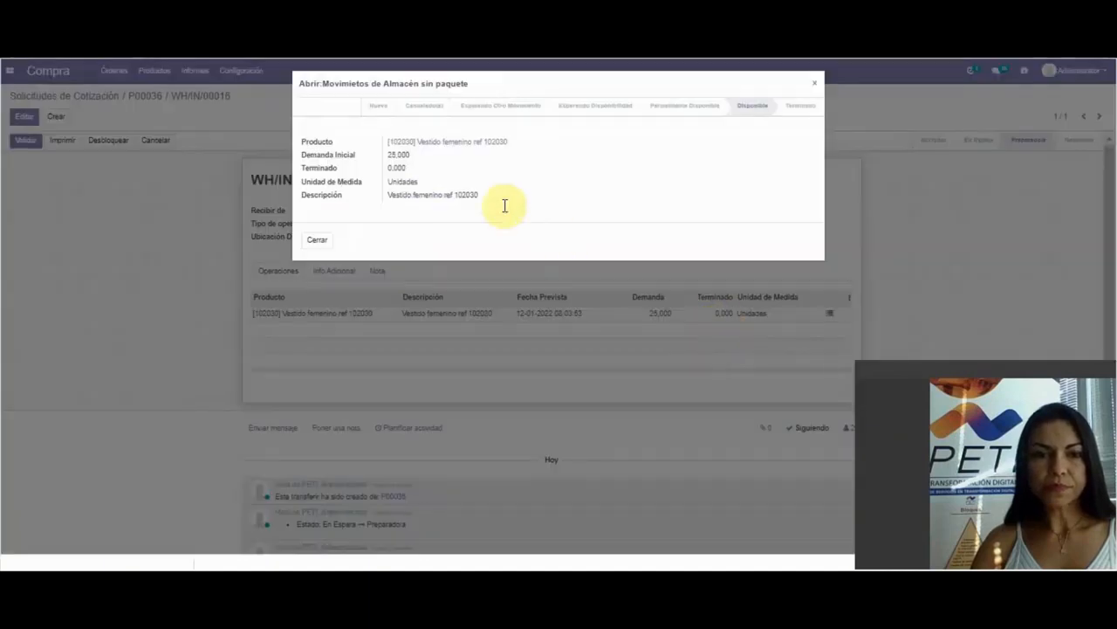
{"action": "left_click", "coordinate": [310, 240]}
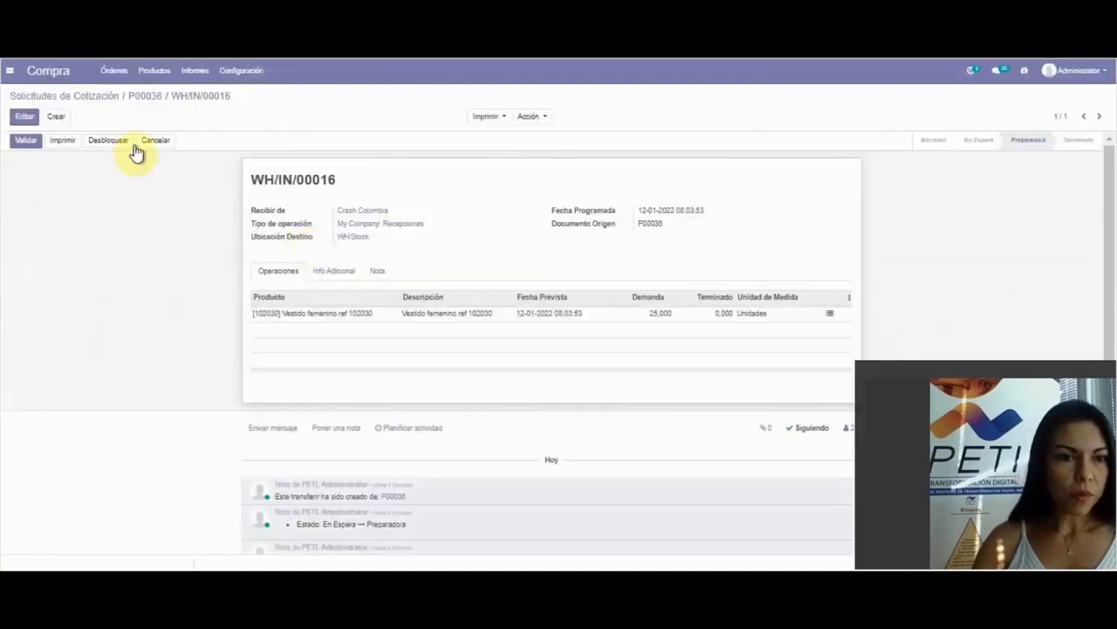
Put reception WH/IN/00016 in edit mode and validate it, applying the immediate transfer for all quantities
{"action": "left_click", "coordinate": [24, 118]}
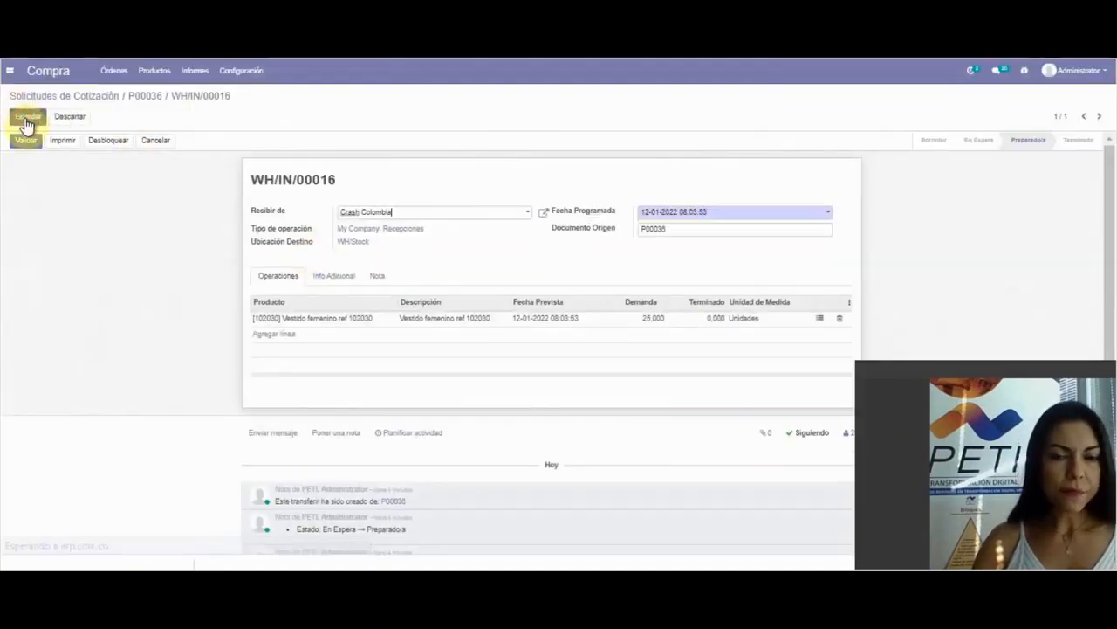
{"action": "left_click", "coordinate": [650, 323]}
{"action": "left_click", "coordinate": [647, 322]}
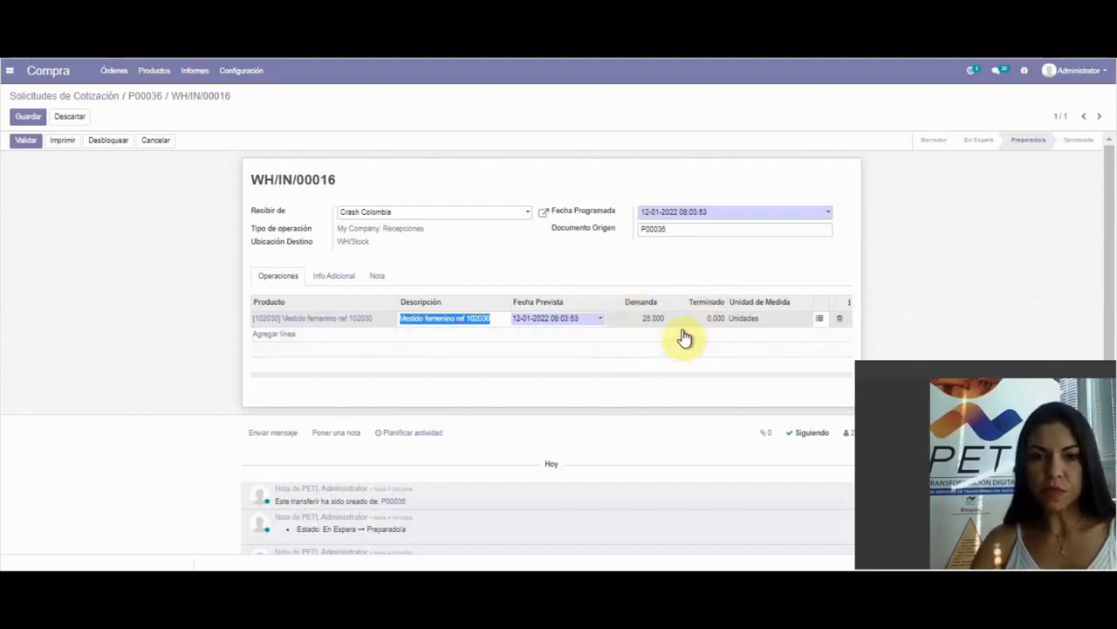
{"action": "left_click", "coordinate": [608, 266]}
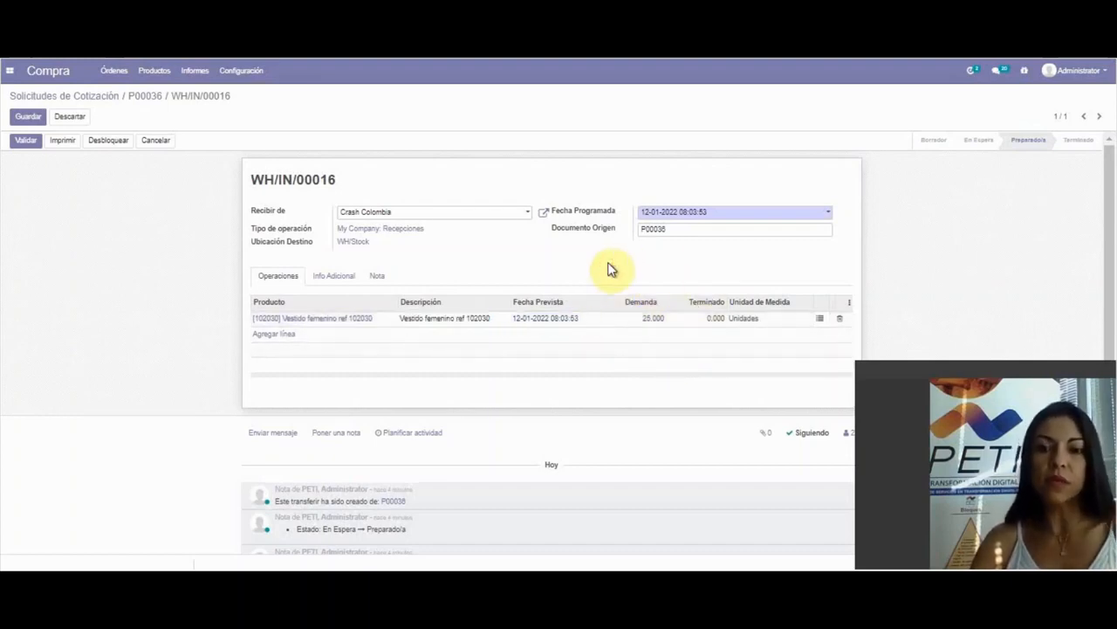
{"action": "left_click", "coordinate": [28, 143]}
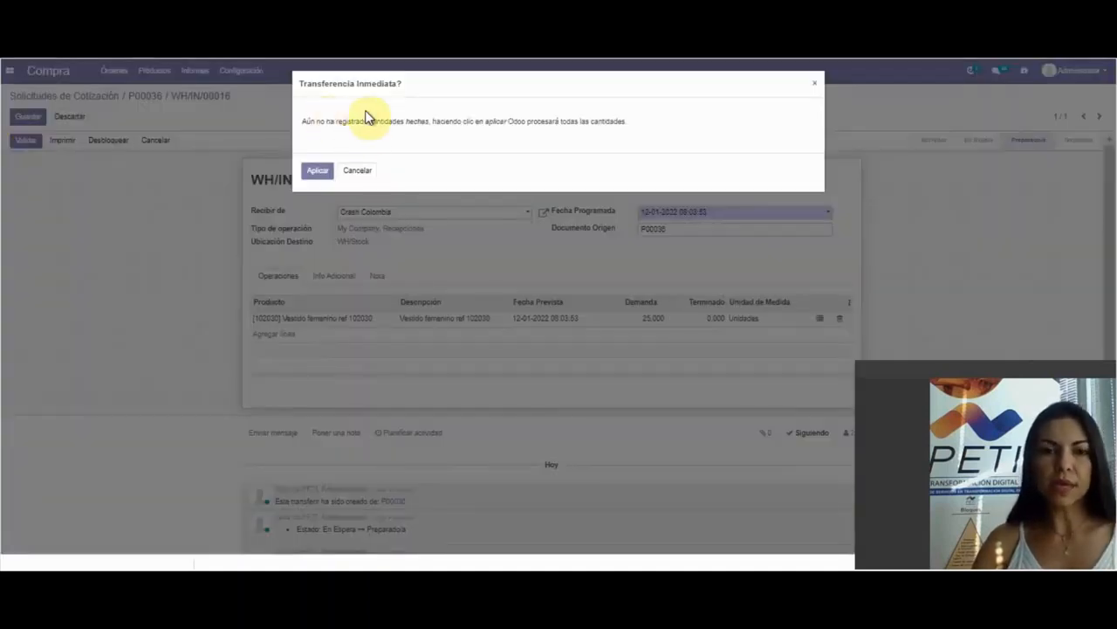
{"action": "left_click", "coordinate": [317, 170]}
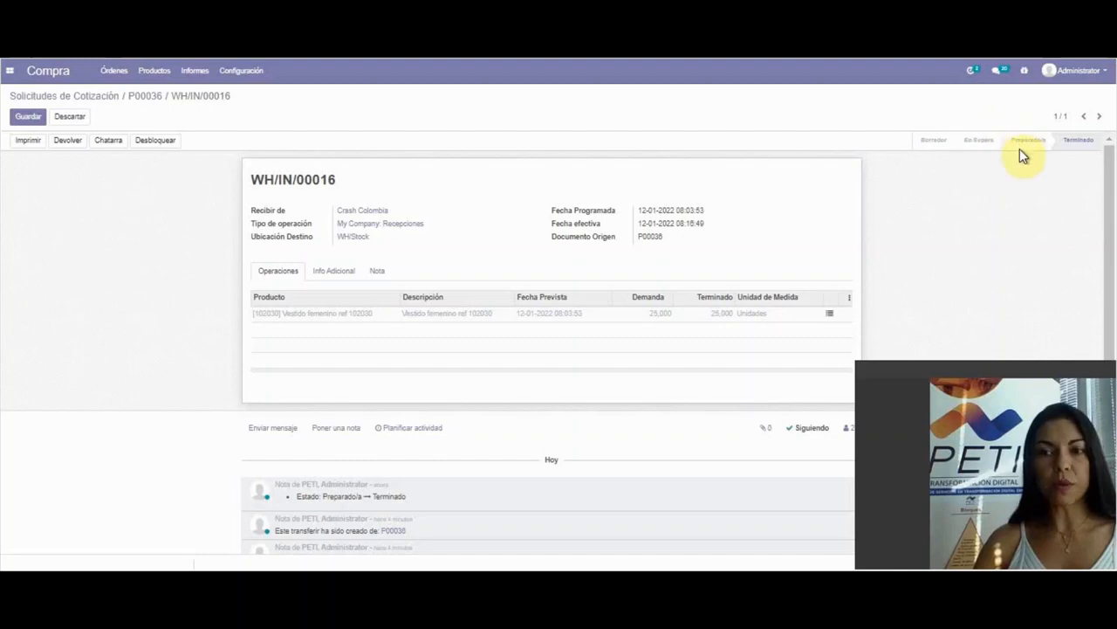
Open the product Vestido femenino ref 102030 and examine its on-hand stock by location
{"action": "mouse_move", "coordinate": [1018, 148]}
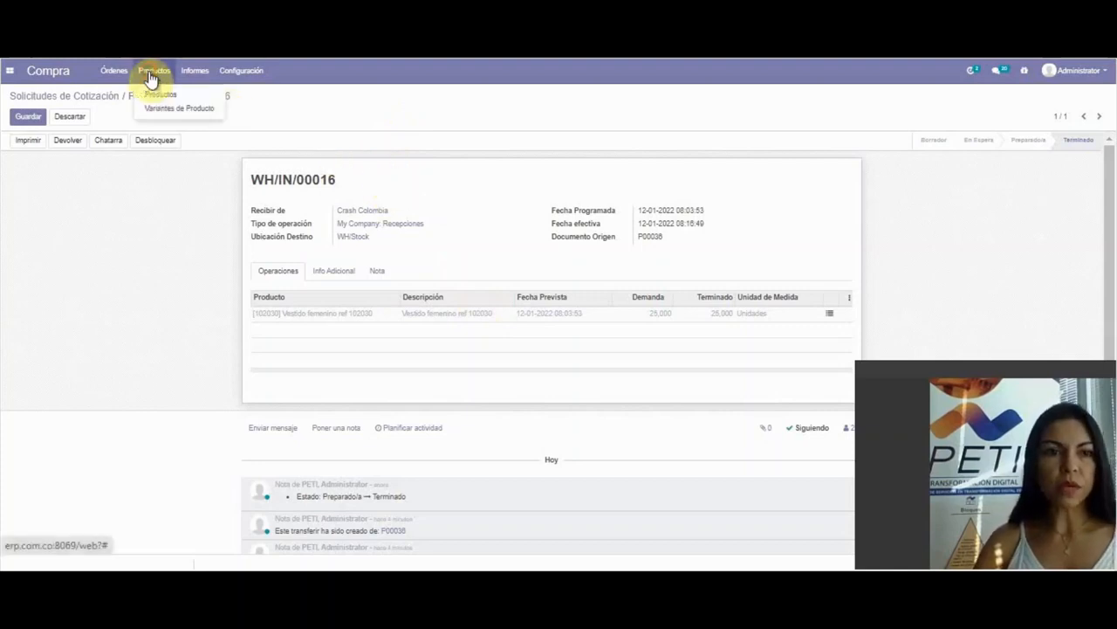
{"action": "mouse_move", "coordinate": [161, 75]}
{"action": "left_click", "coordinate": [166, 98]}
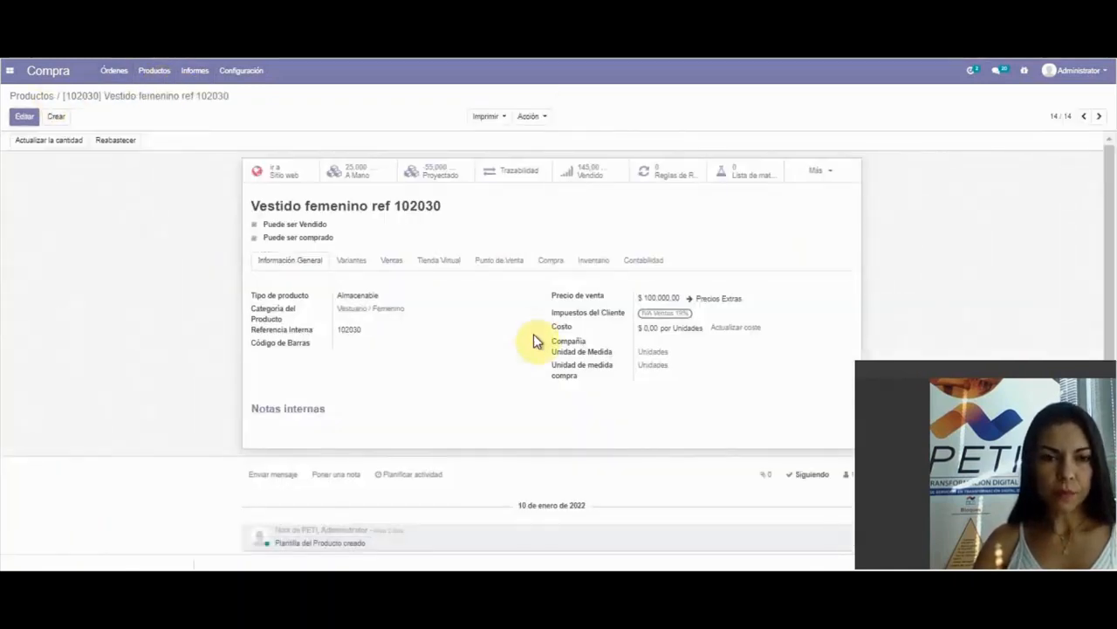
{"action": "left_click", "coordinate": [355, 173]}
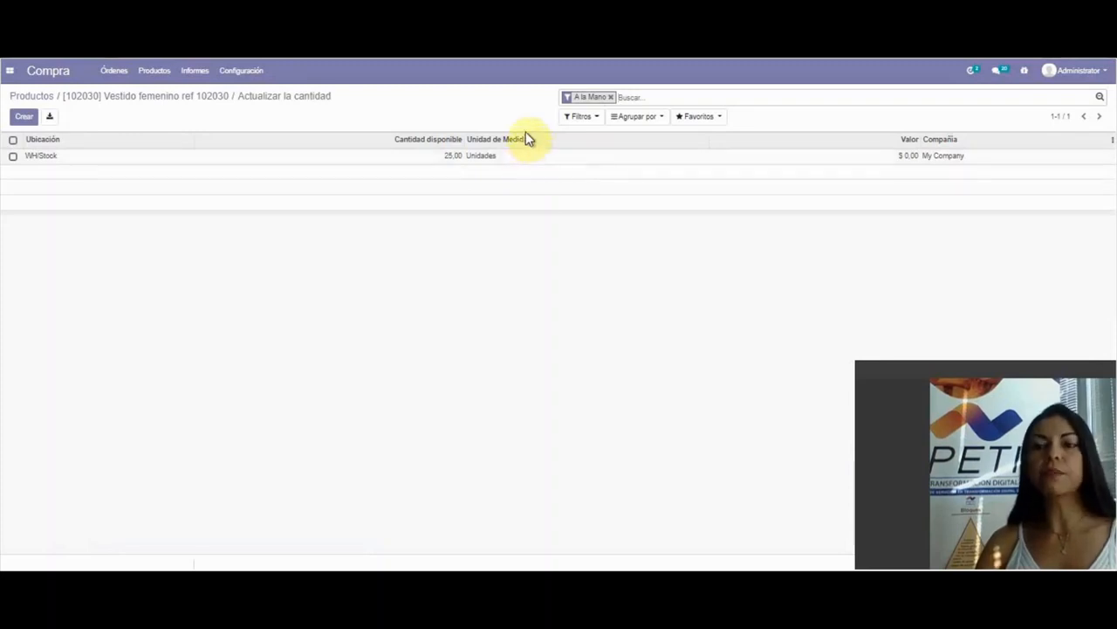
{"action": "left_click", "coordinate": [1112, 140]}
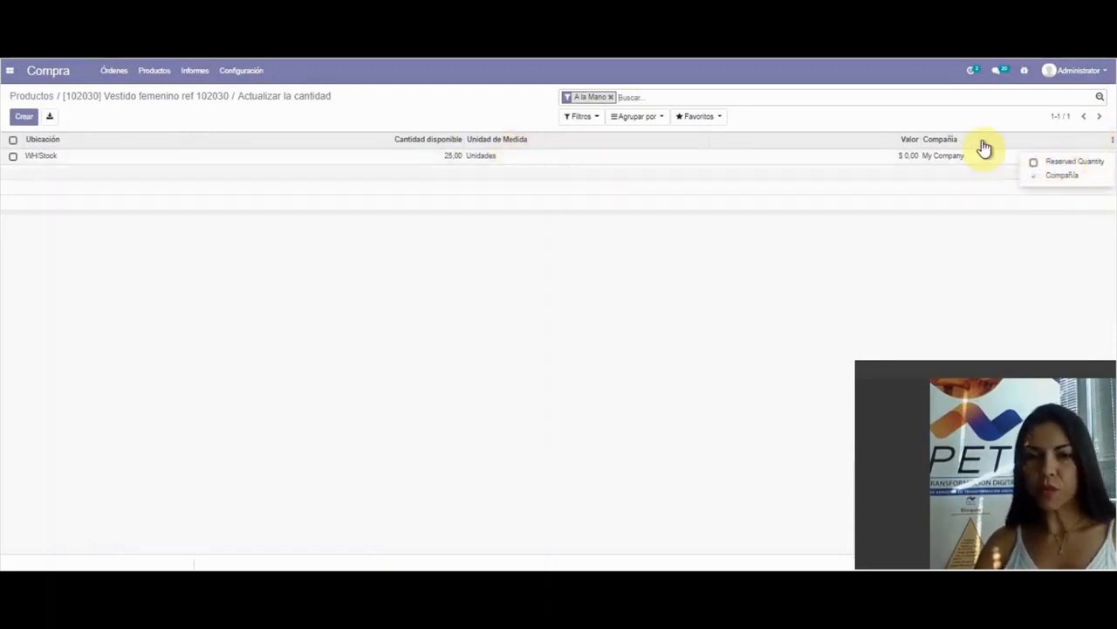
{"action": "left_click", "coordinate": [524, 295]}
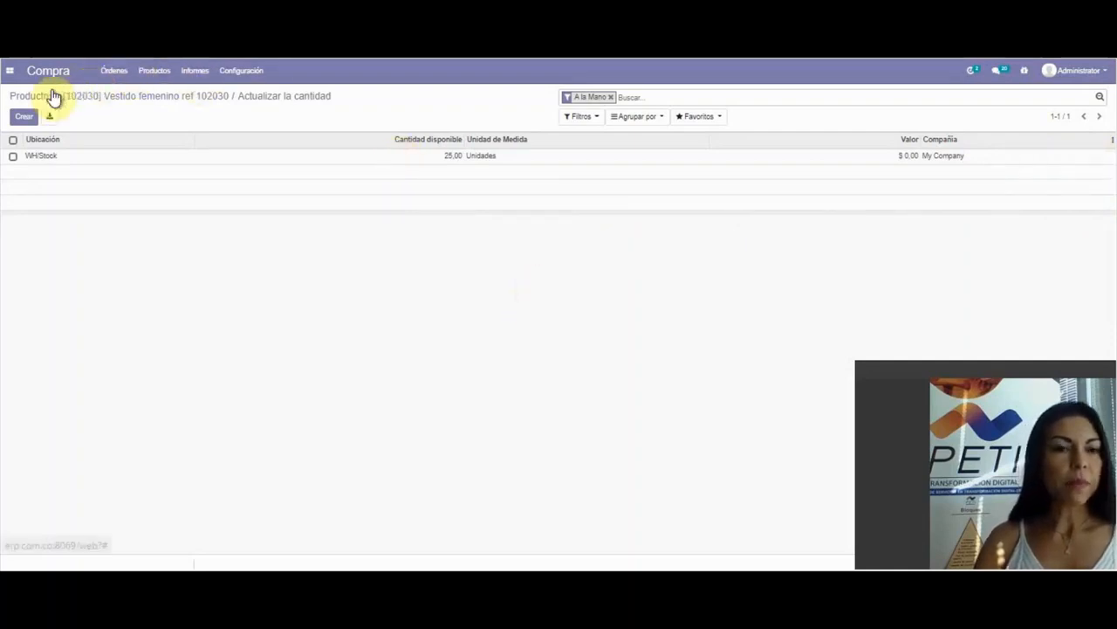
Reopen P00036 from the purchase order list and create its vendor bill
{"action": "left_click", "coordinate": [106, 72]}
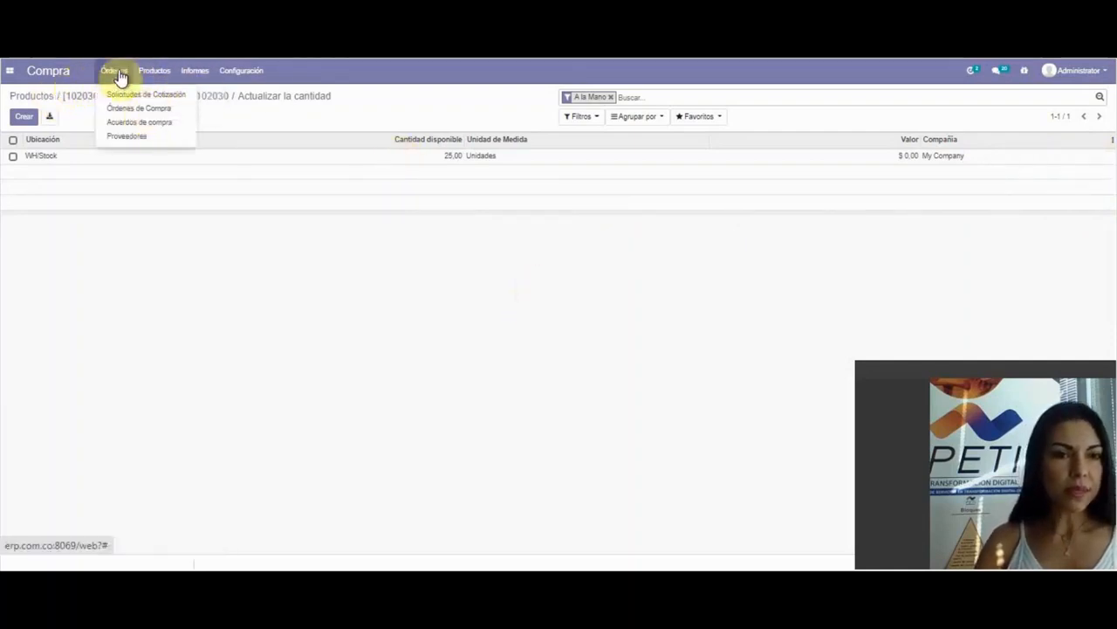
{"action": "left_click", "coordinate": [131, 109]}
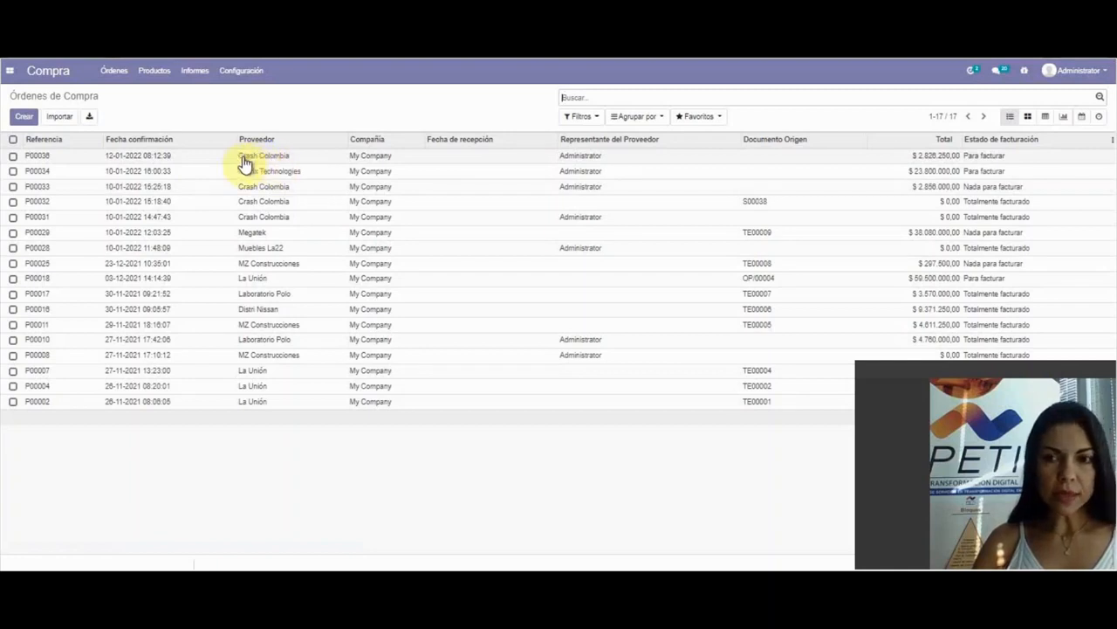
{"action": "left_click", "coordinate": [294, 163]}
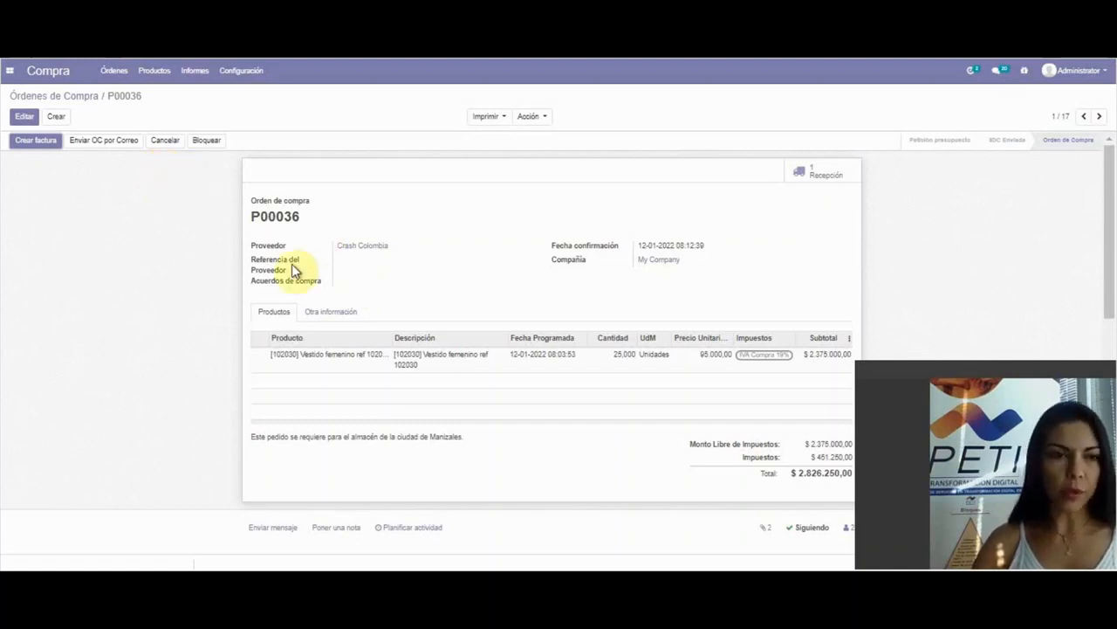
{"action": "left_click", "coordinate": [29, 143]}
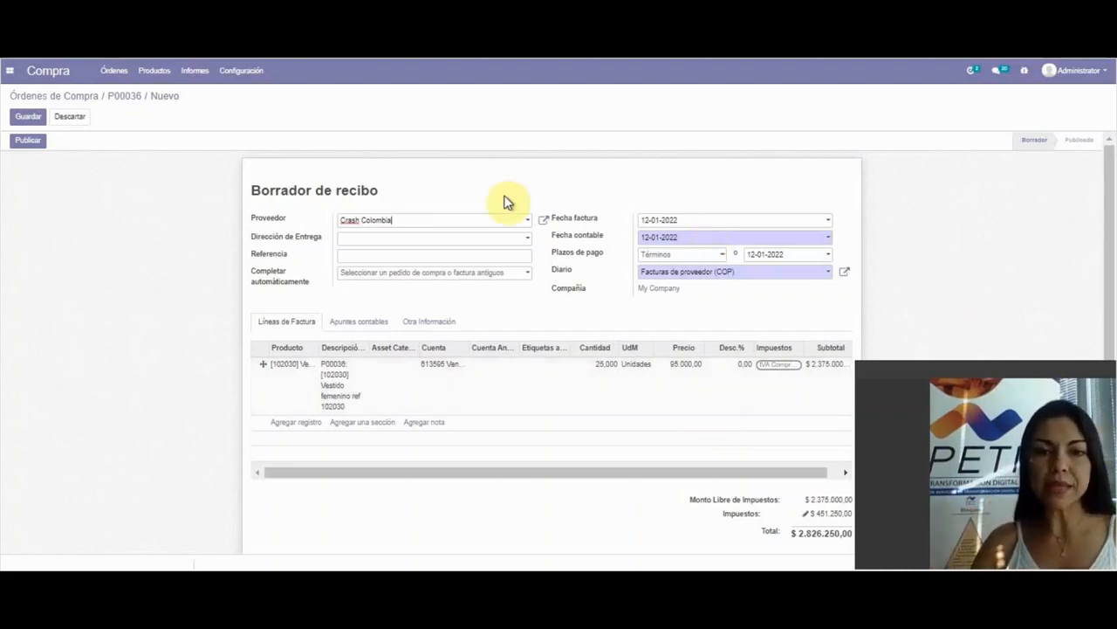
Review the draft bill's supplier, delivery address choices, dates, journal, invoice lines and totals
{"action": "left_click", "coordinate": [429, 185]}
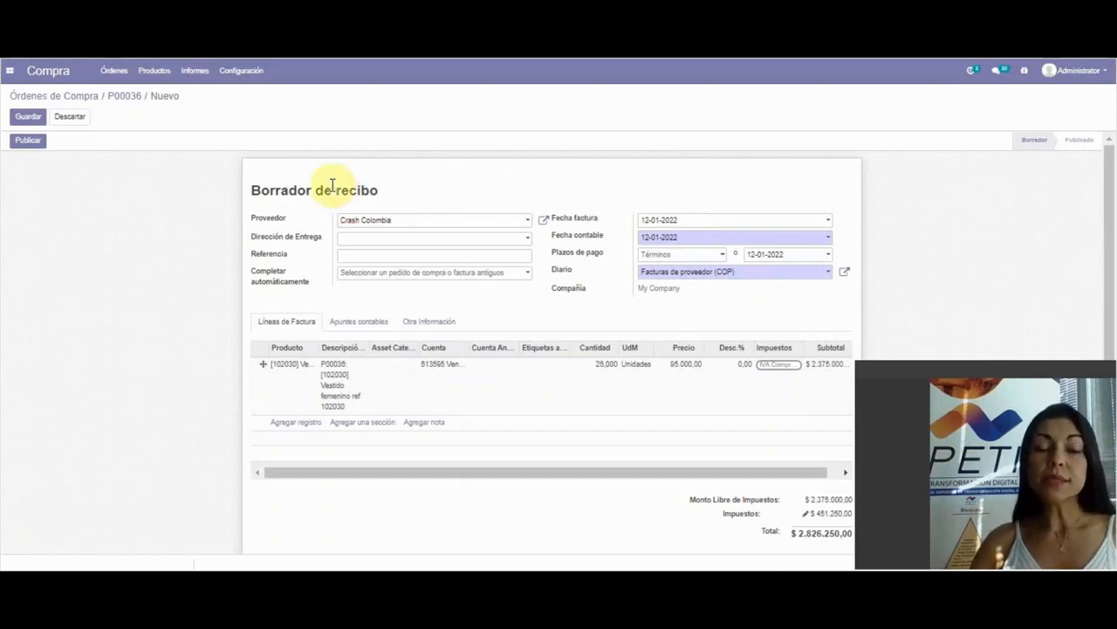
{"action": "left_click", "coordinate": [479, 194]}
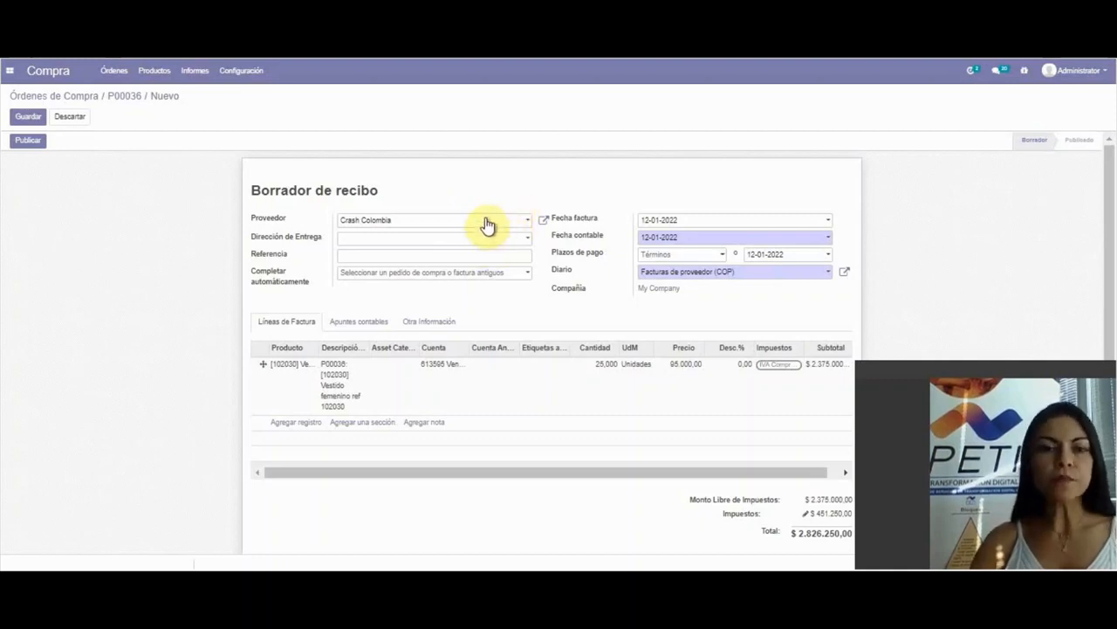
{"action": "left_click", "coordinate": [409, 249]}
{"action": "left_click", "coordinate": [406, 249]}
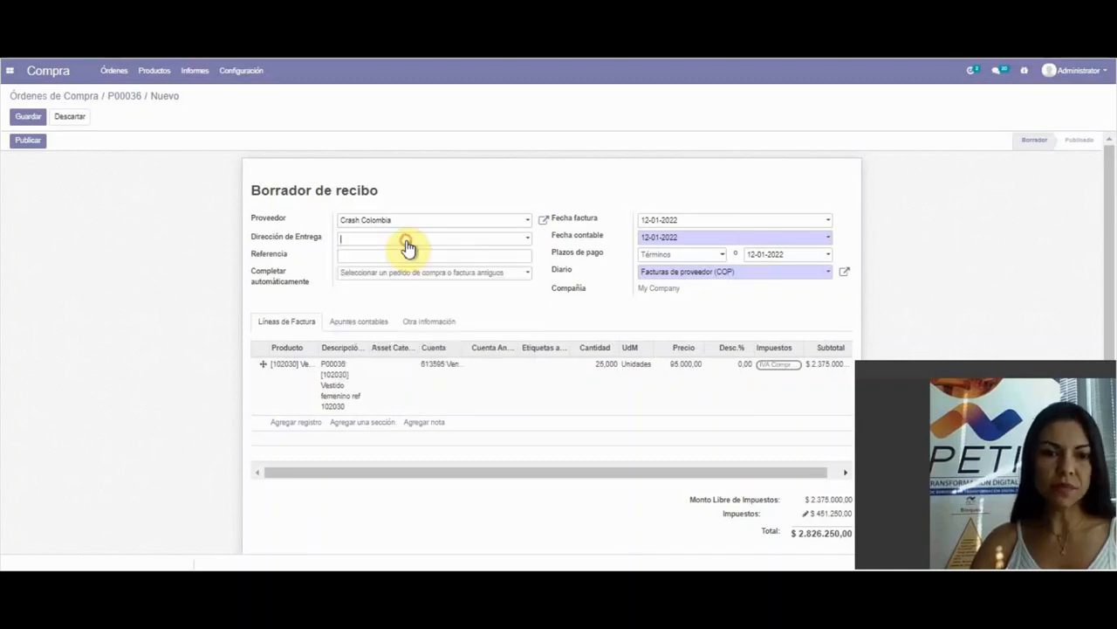
{"action": "left_click", "coordinate": [412, 241]}
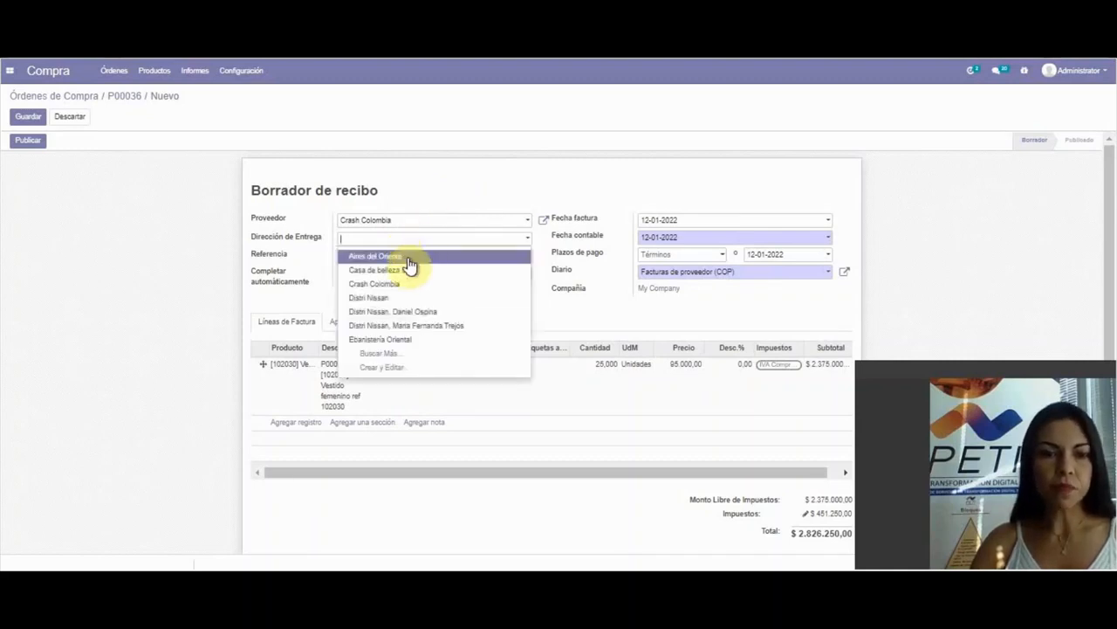
{"action": "left_click", "coordinate": [471, 206]}
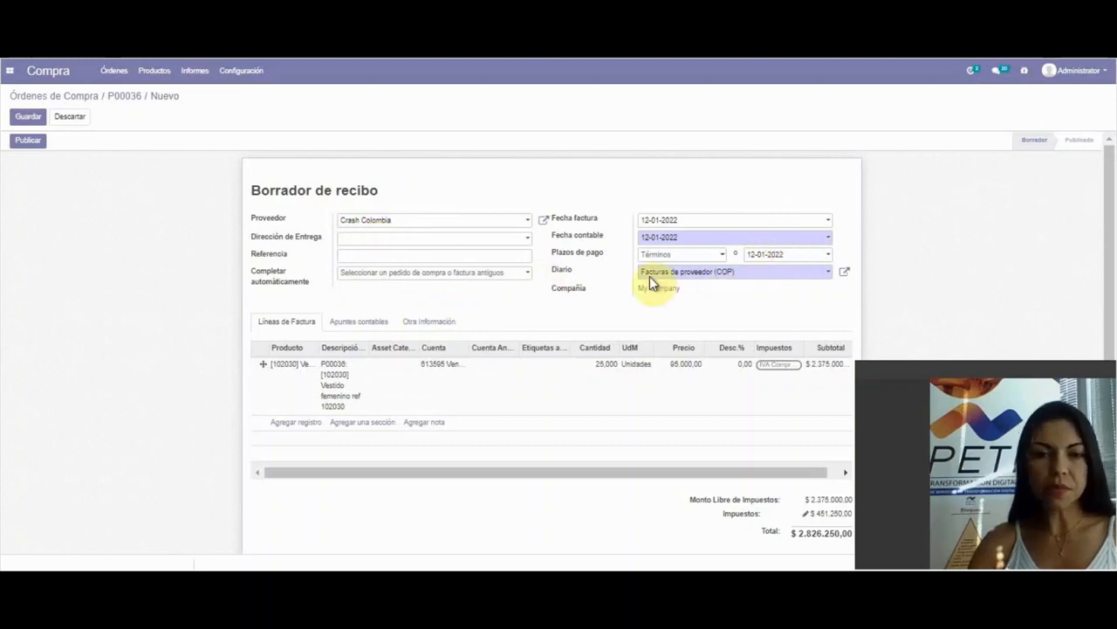
{"action": "scroll", "coordinate": [549, 321], "scroll_direction": "down", "scroll_amount": 4}
{"action": "scroll", "coordinate": [546, 318], "scroll_direction": "up", "scroll_amount": 3}
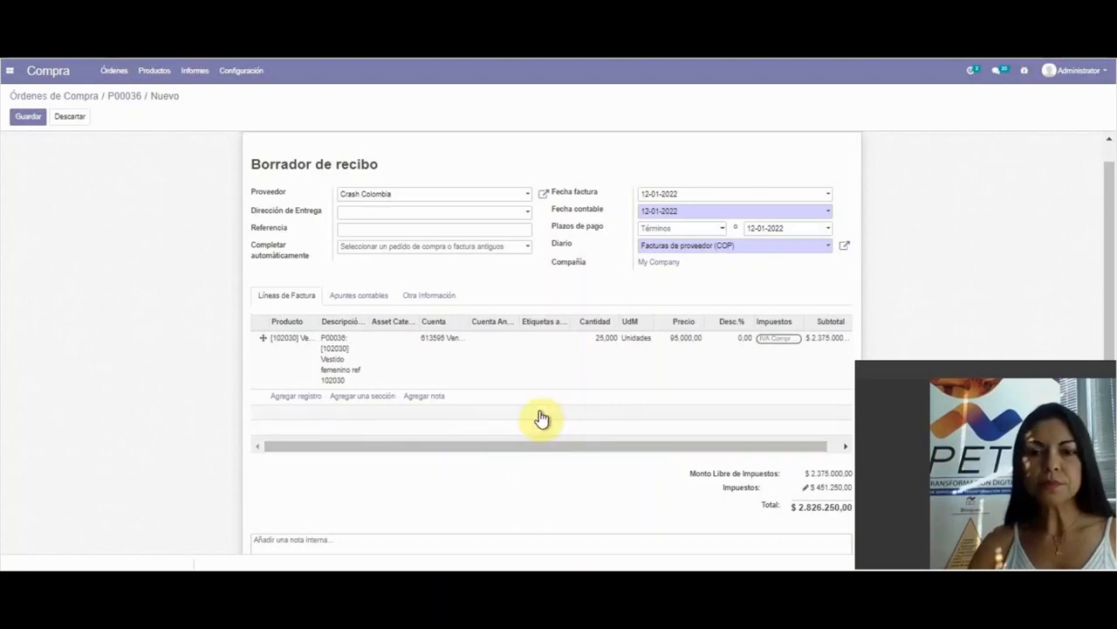
Post and save the Crash Colombia vendor bill for P00036, and register its payment
{"action": "scroll", "coordinate": [537, 417], "scroll_direction": "down", "scroll_amount": 3}
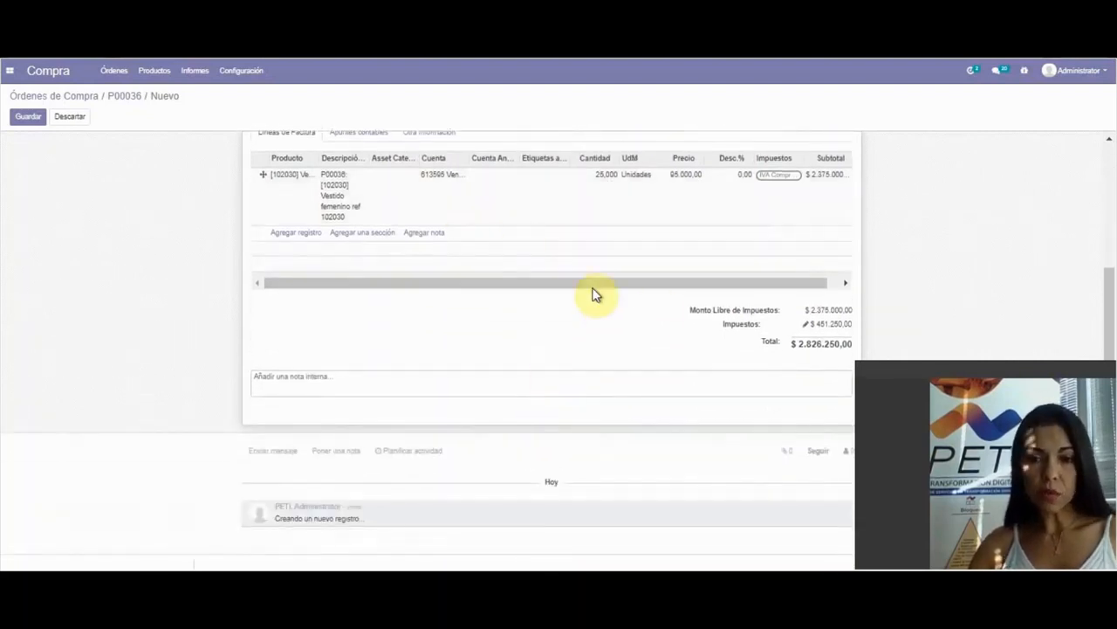
{"action": "scroll", "coordinate": [295, 399], "scroll_direction": "up", "scroll_amount": 4}
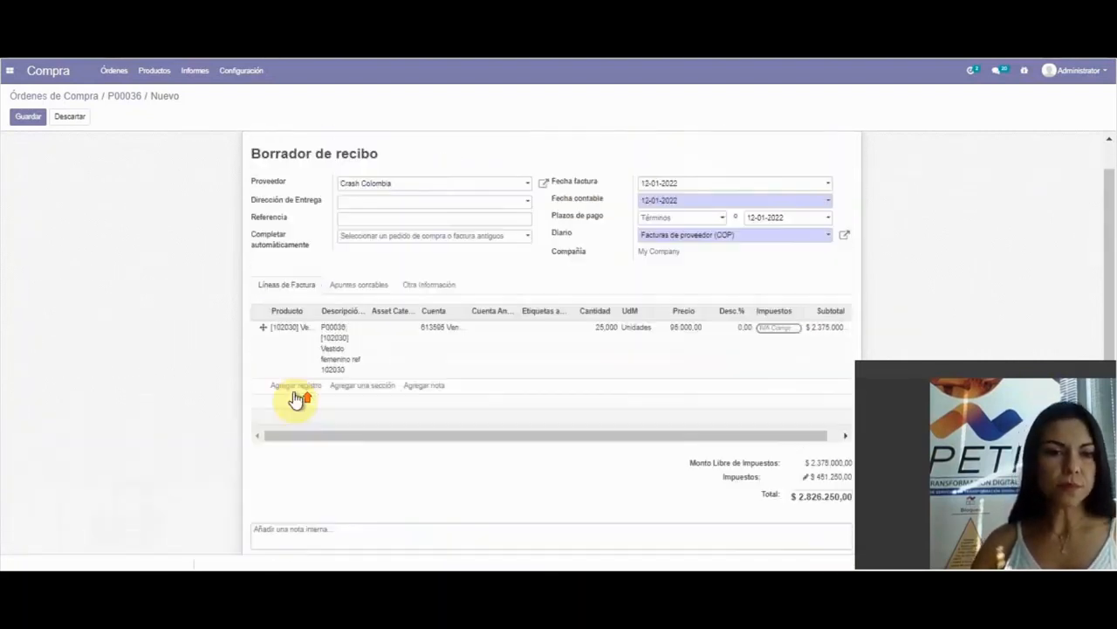
{"action": "left_click", "coordinate": [27, 140]}
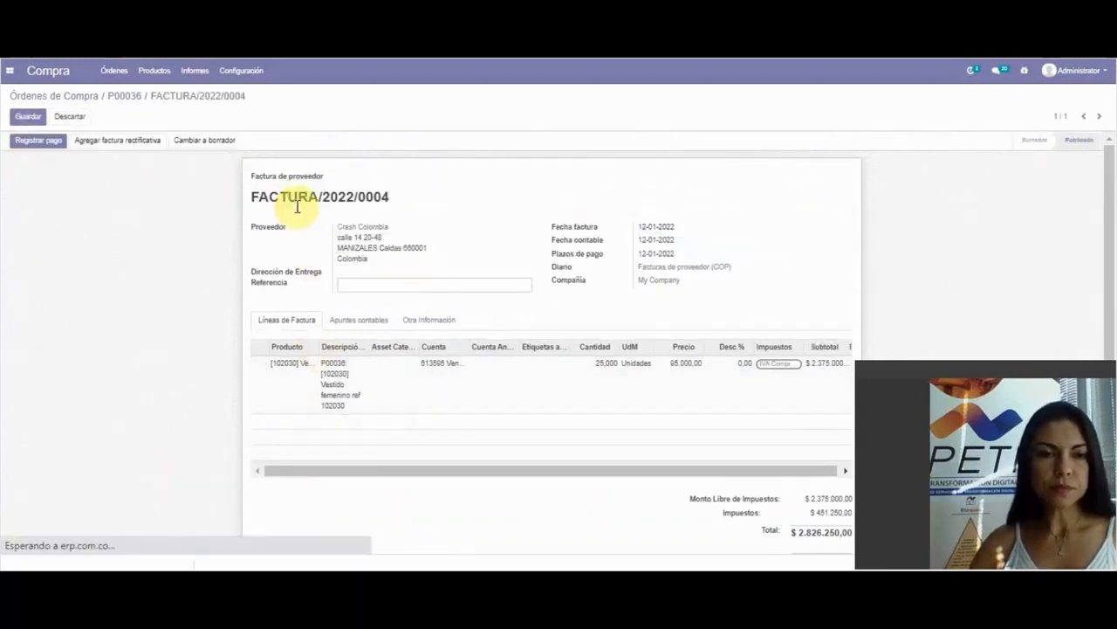
{"action": "left_click", "coordinate": [25, 118]}
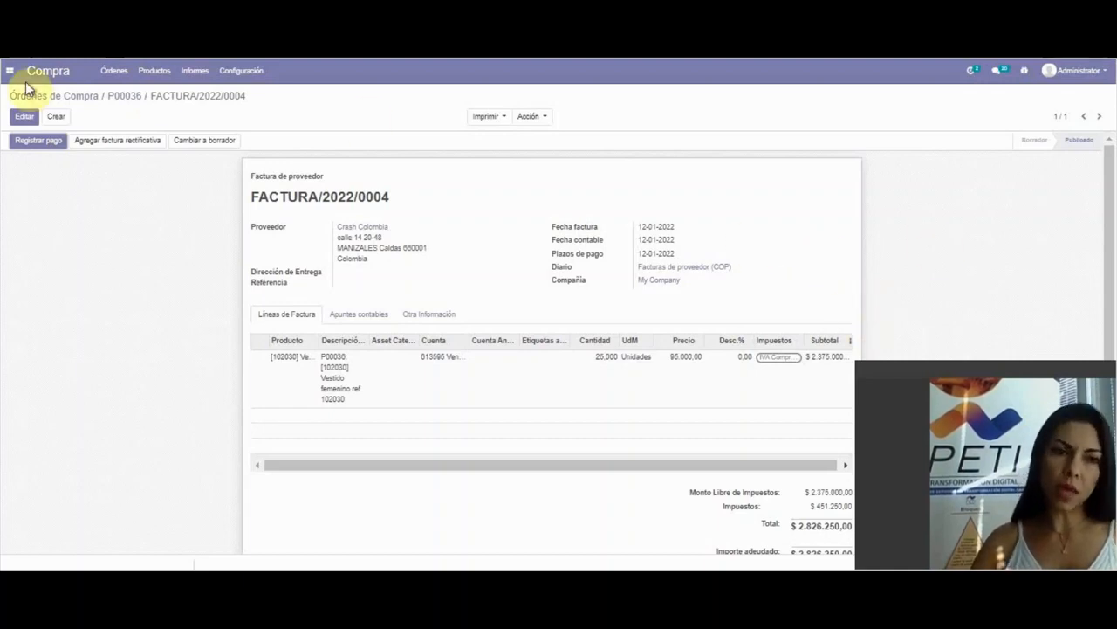
{"action": "left_click", "coordinate": [42, 140]}
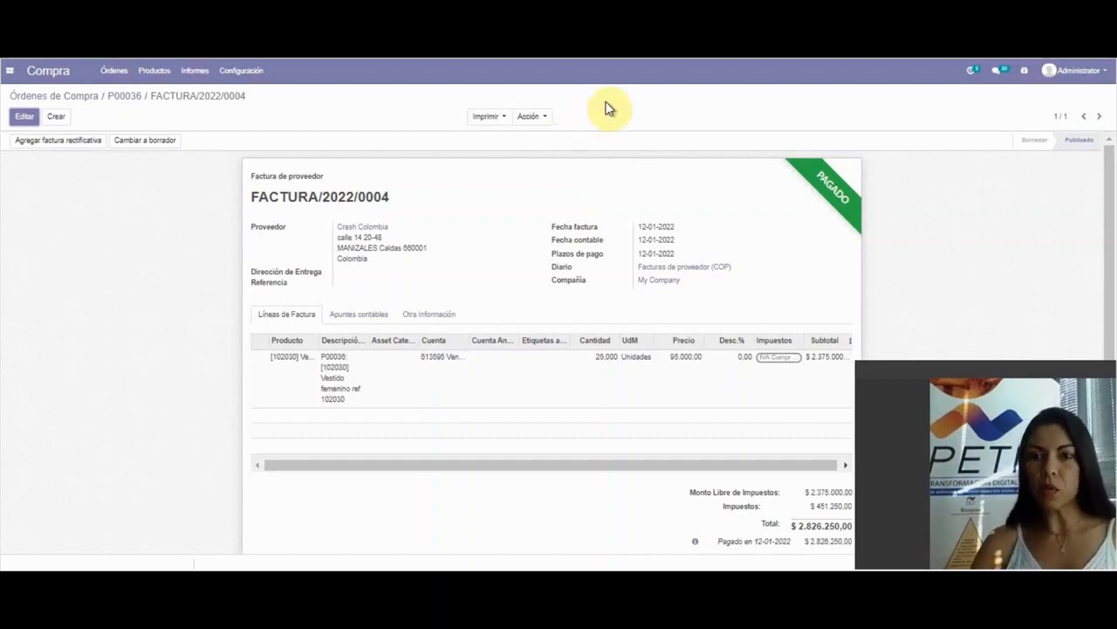
Return to purchase order P00036 and examine its linked bill and reception, sent messages, attached PDFs and status change history
{"action": "left_click", "coordinate": [126, 98]}
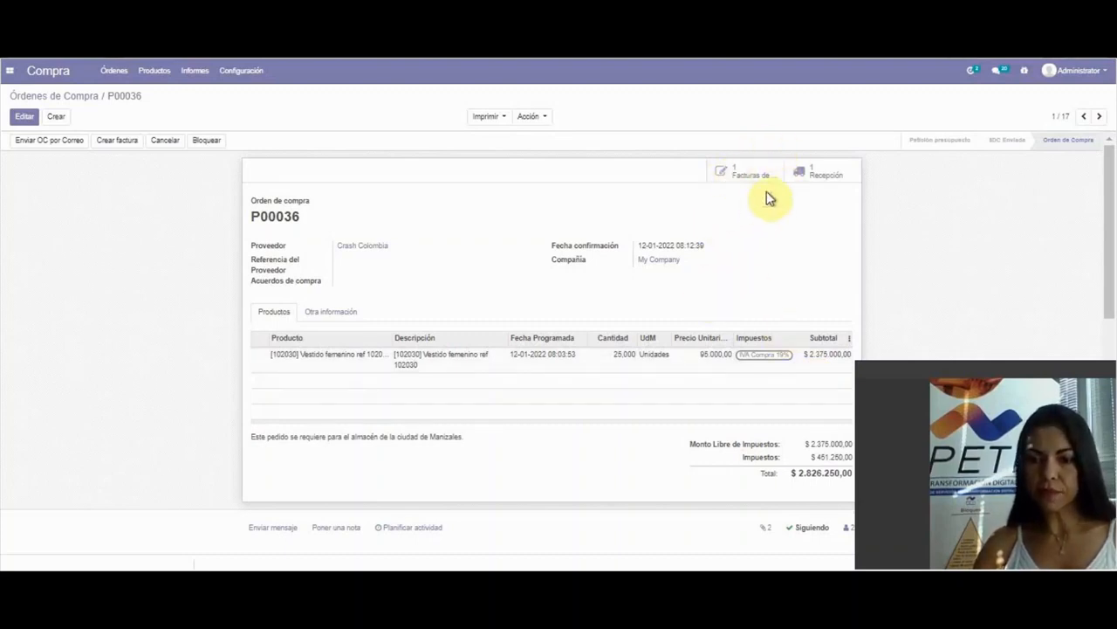
{"action": "left_click", "coordinate": [786, 248]}
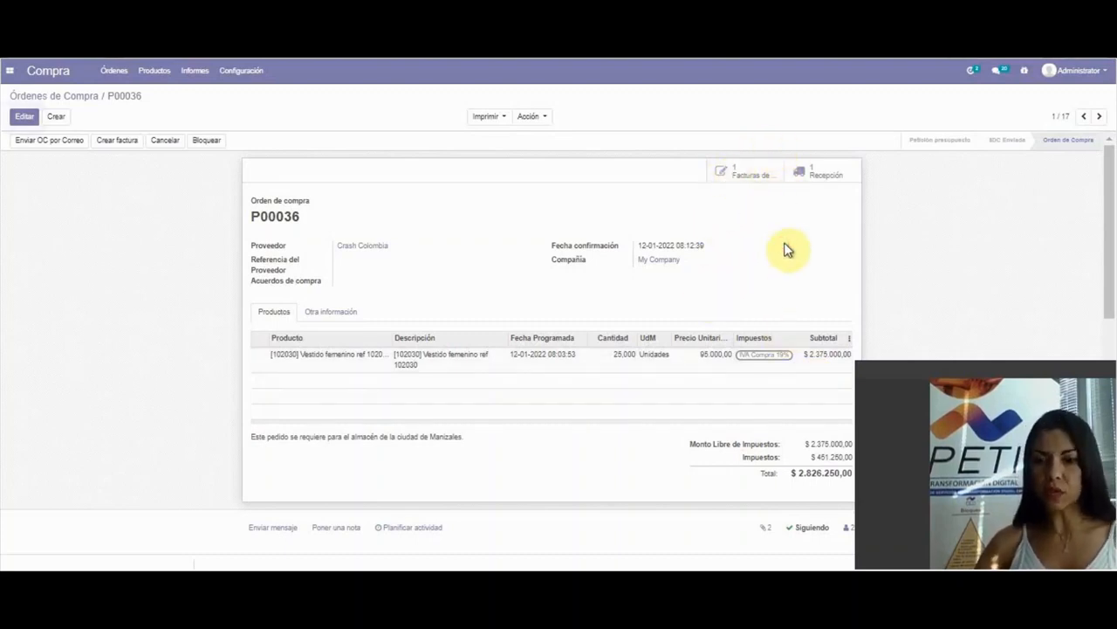
{"action": "scroll", "coordinate": [536, 339], "scroll_direction": "down", "scroll_amount": 5}
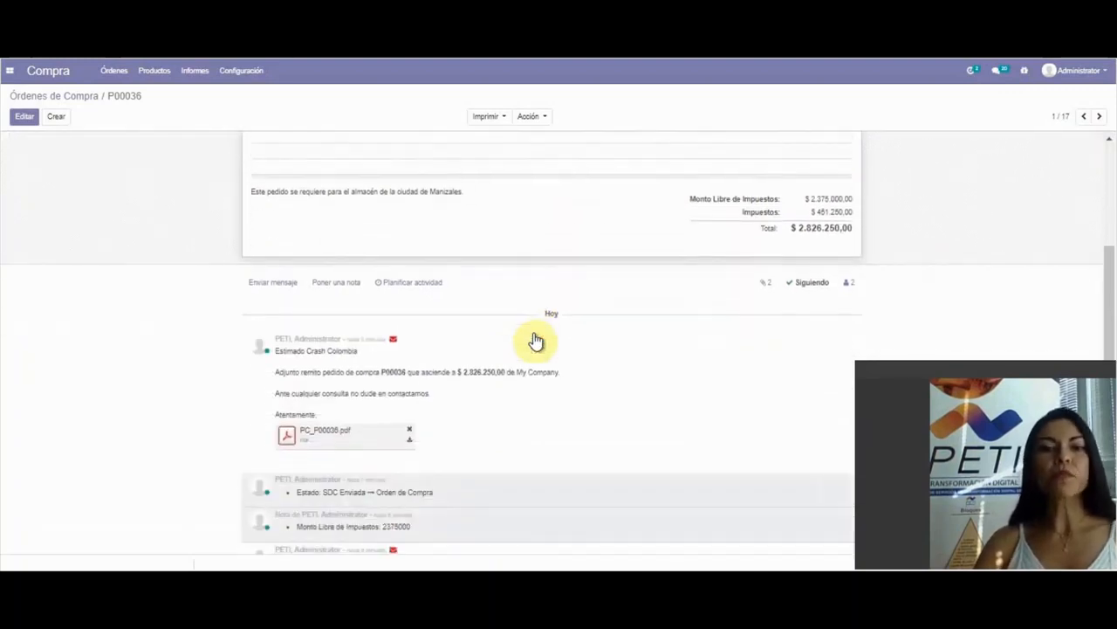
{"action": "scroll", "coordinate": [530, 338], "scroll_direction": "down", "scroll_amount": 5}
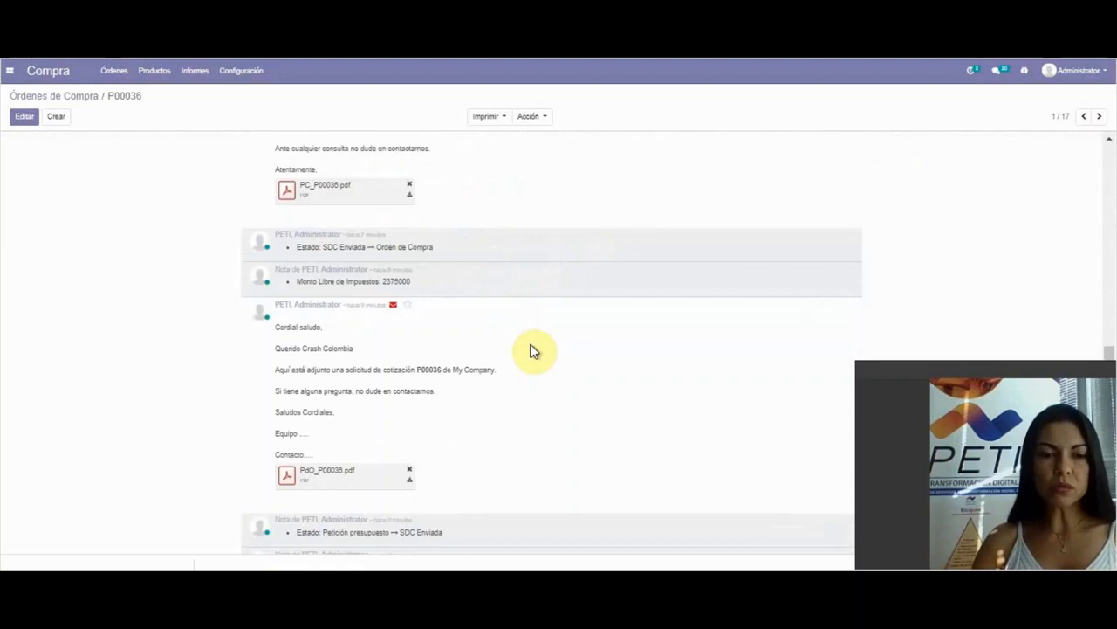
{"action": "scroll", "coordinate": [495, 306], "scroll_direction": "up", "scroll_amount": 5}
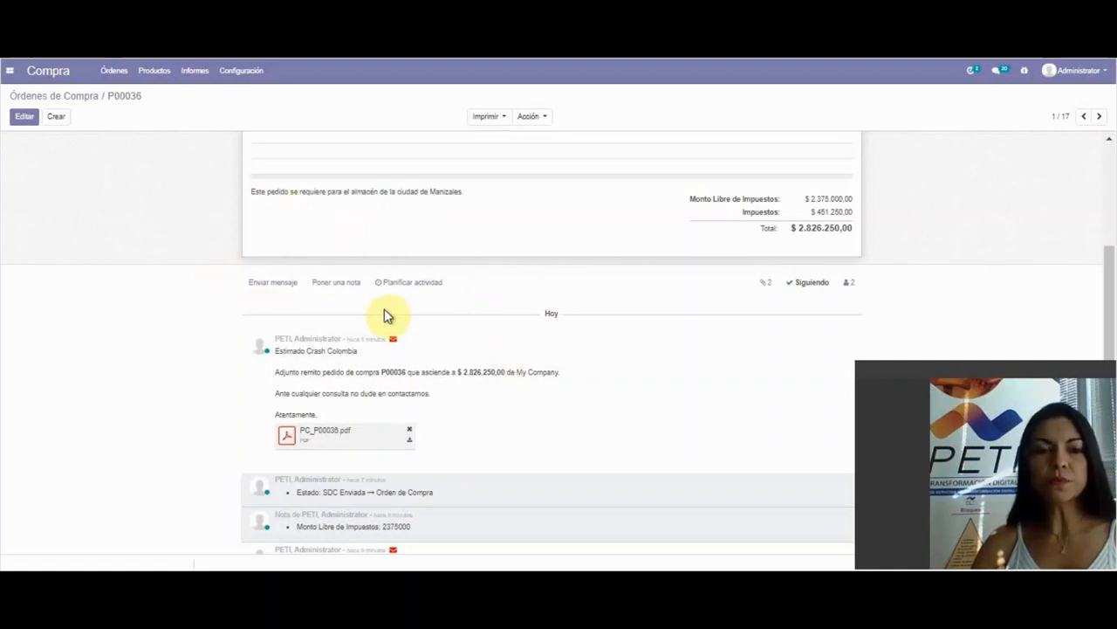
{"action": "scroll", "coordinate": [341, 314], "scroll_direction": "down", "scroll_amount": 1}
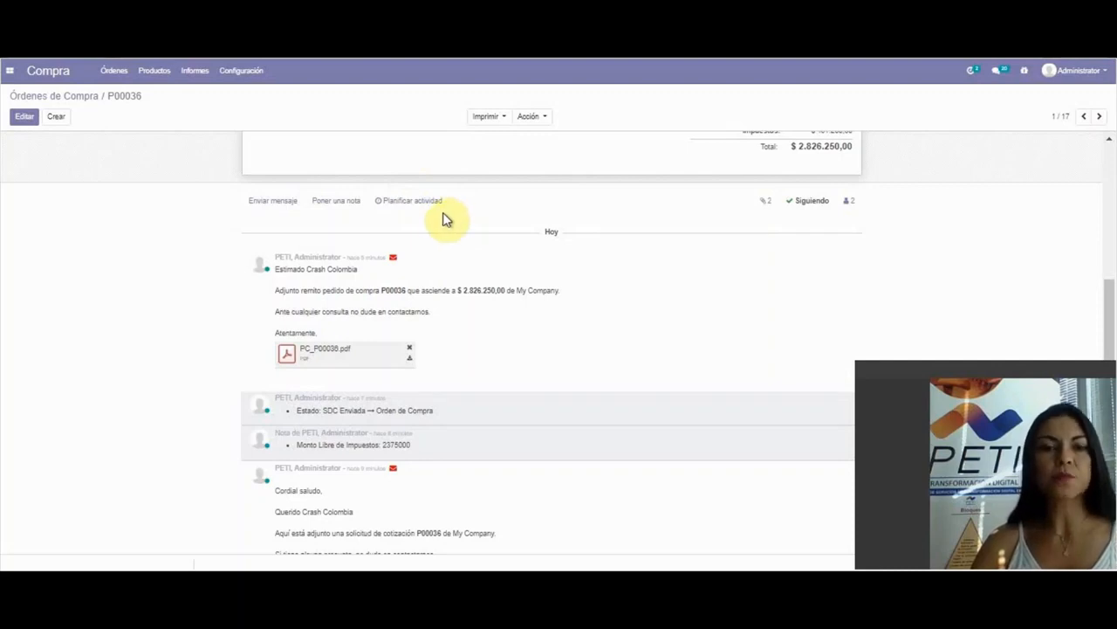
{"action": "scroll", "coordinate": [475, 250], "scroll_direction": "down", "scroll_amount": 3}
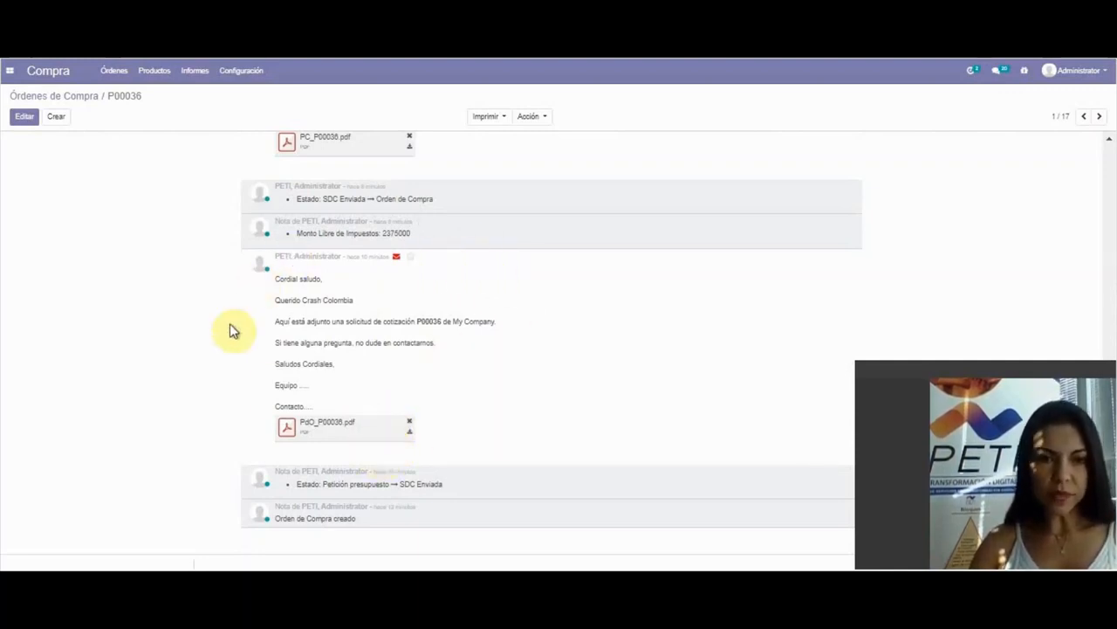
{"action": "scroll", "coordinate": [459, 358], "scroll_direction": "up", "scroll_amount": 2}
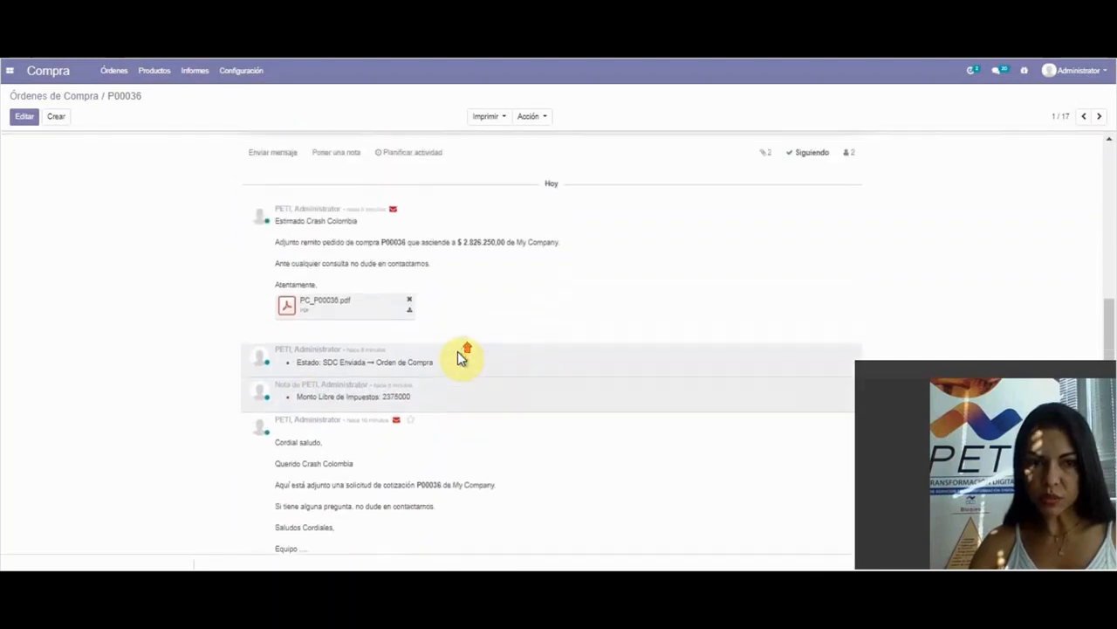
{"action": "scroll", "coordinate": [458, 354], "scroll_direction": "up", "scroll_amount": 1}
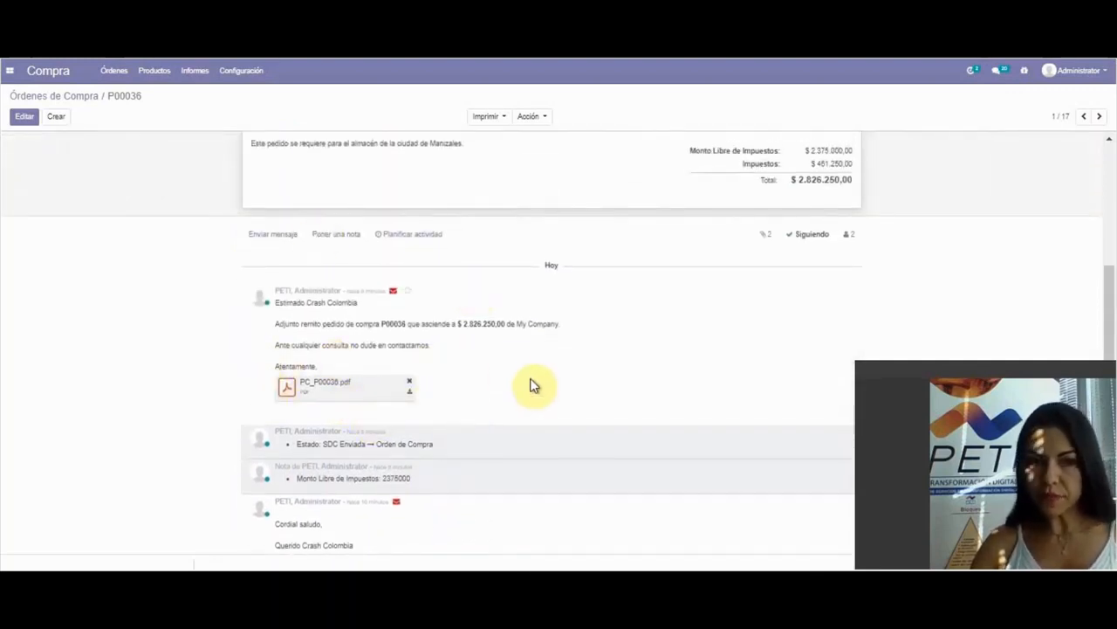
{"action": "scroll", "coordinate": [528, 386], "scroll_direction": "up", "scroll_amount": 1}
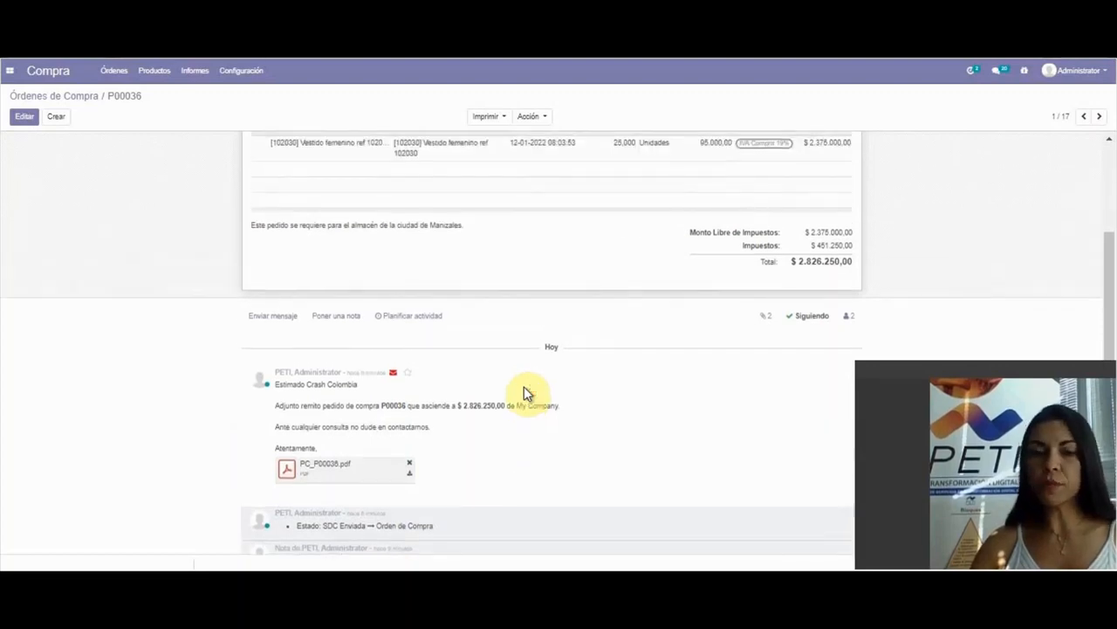
{"action": "scroll", "coordinate": [524, 385], "scroll_direction": "up", "scroll_amount": 3}
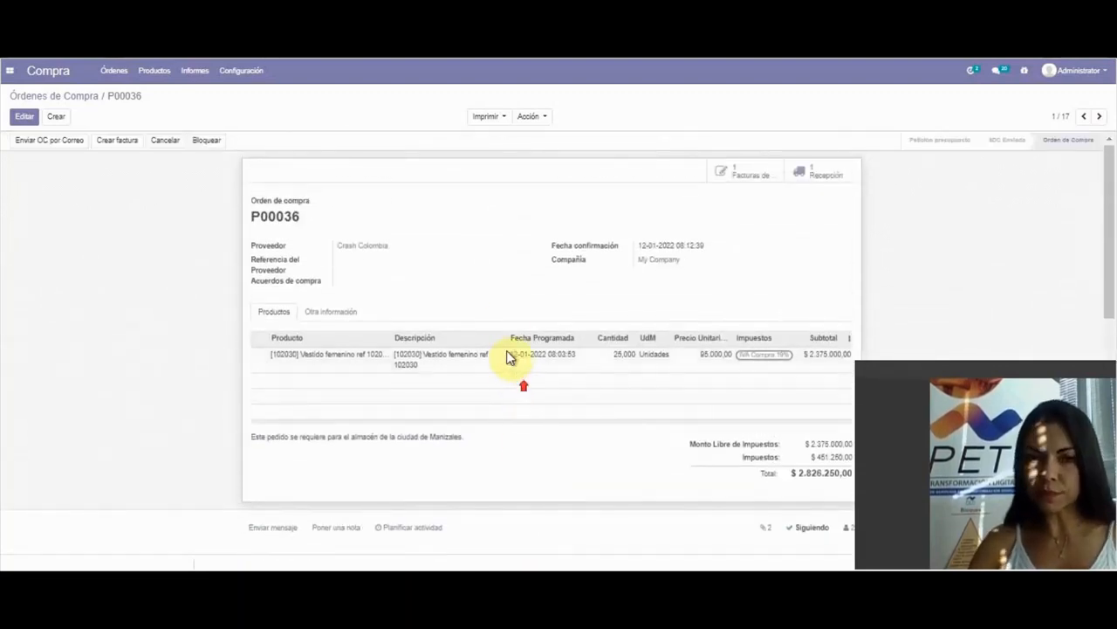